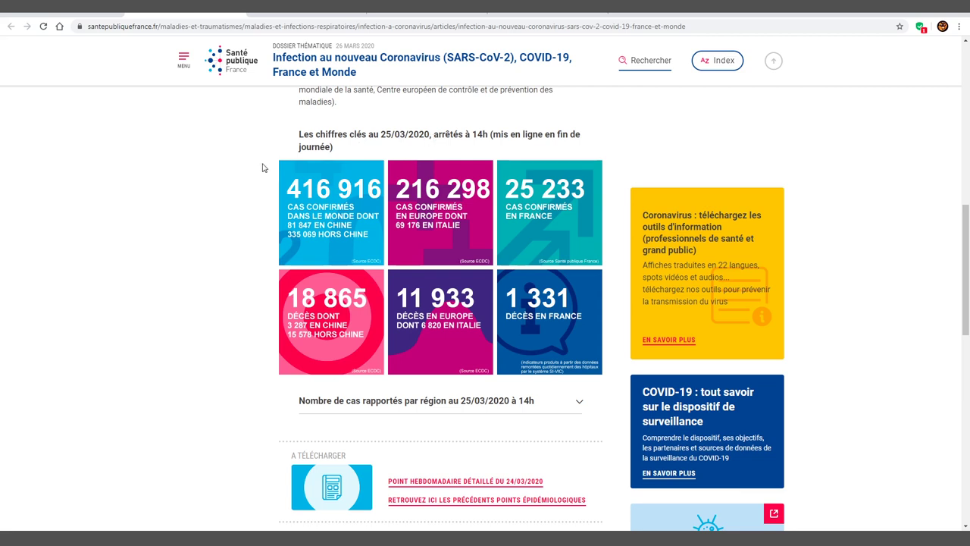
- Expand the 'Nombre de cas rapportés par région au 25/03/2020' table and scroll through it
scroll(248, 219, down, 2)
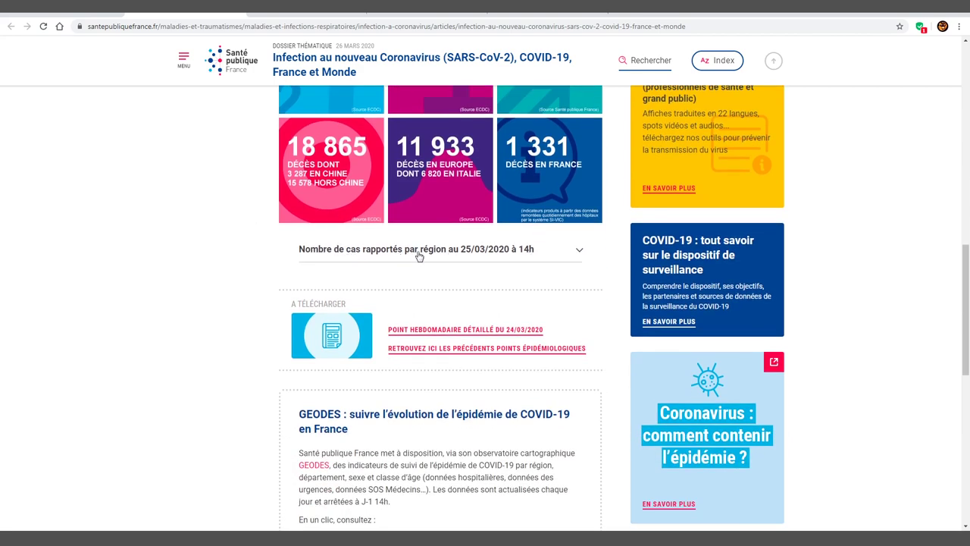
click(579, 251)
scroll(568, 253, down, 1)
scroll(547, 245, down, 2)
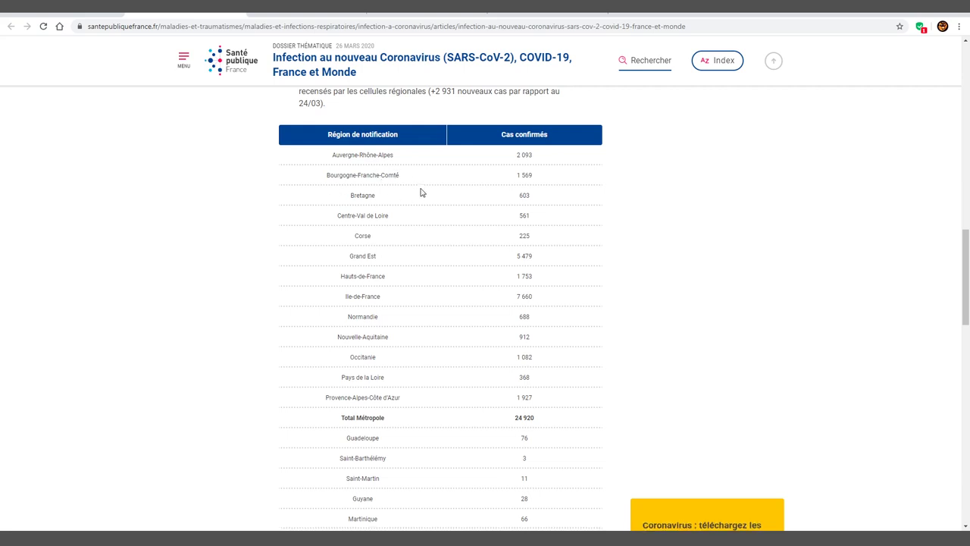
scroll(422, 199, down, 2)
scroll(394, 243, down, 1)
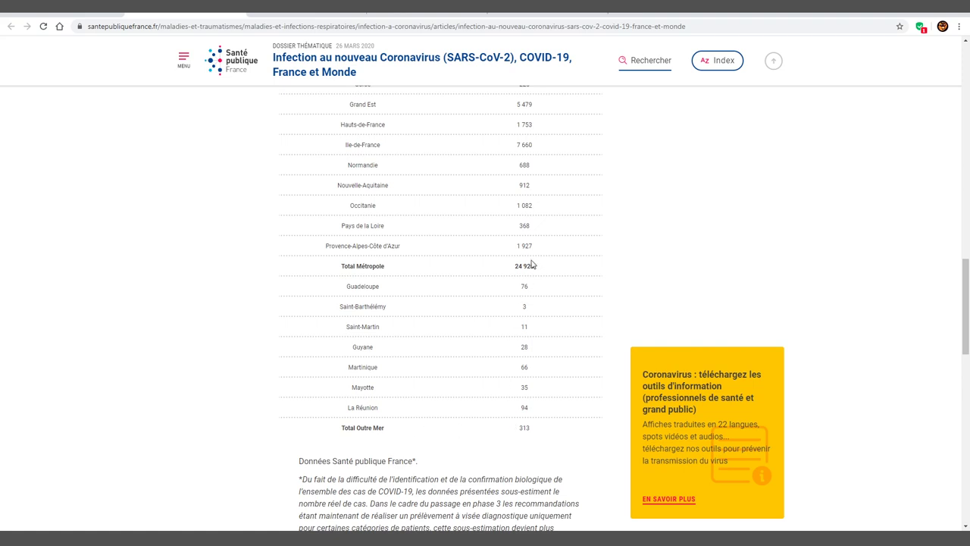
- Scroll down the COVID-19 dossier page to the GEODES indicator links
scroll(537, 270, up, 2)
scroll(537, 270, up, 5)
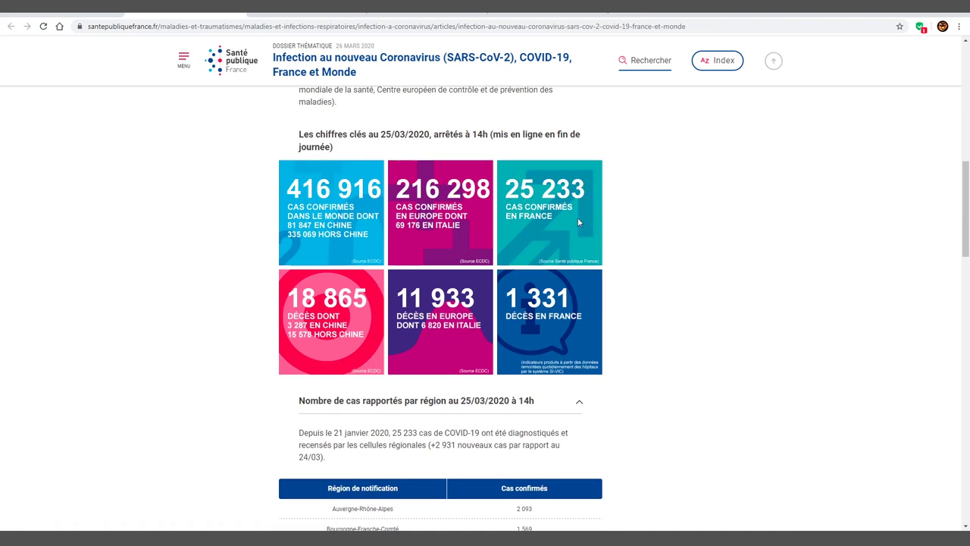
scroll(484, 239, down, 4)
scroll(489, 241, down, 3)
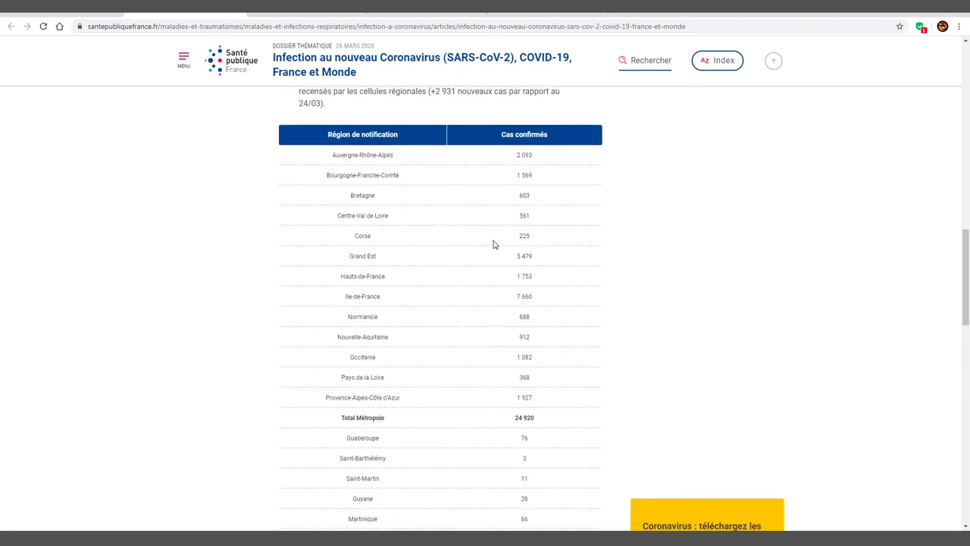
scroll(494, 244, down, 4)
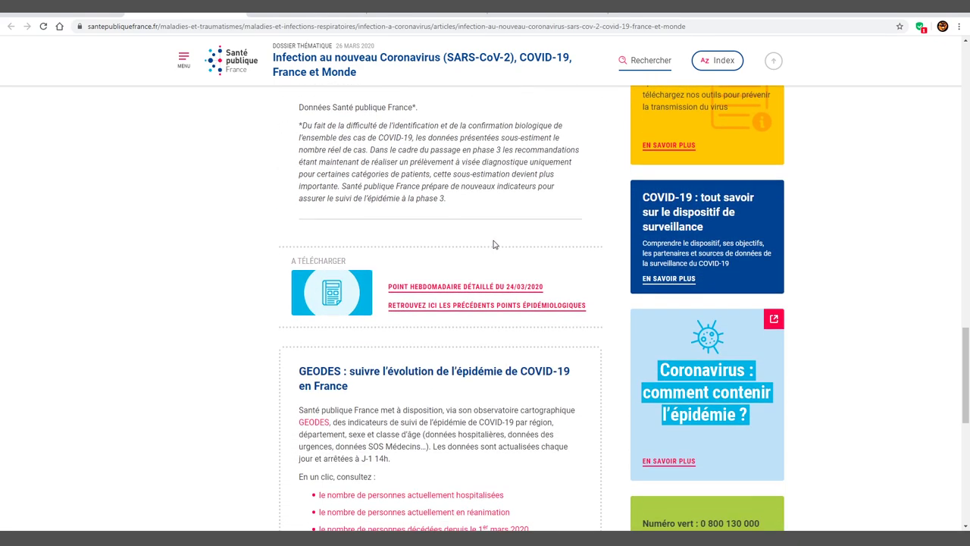
scroll(494, 245, down, 1)
scroll(494, 244, down, 3)
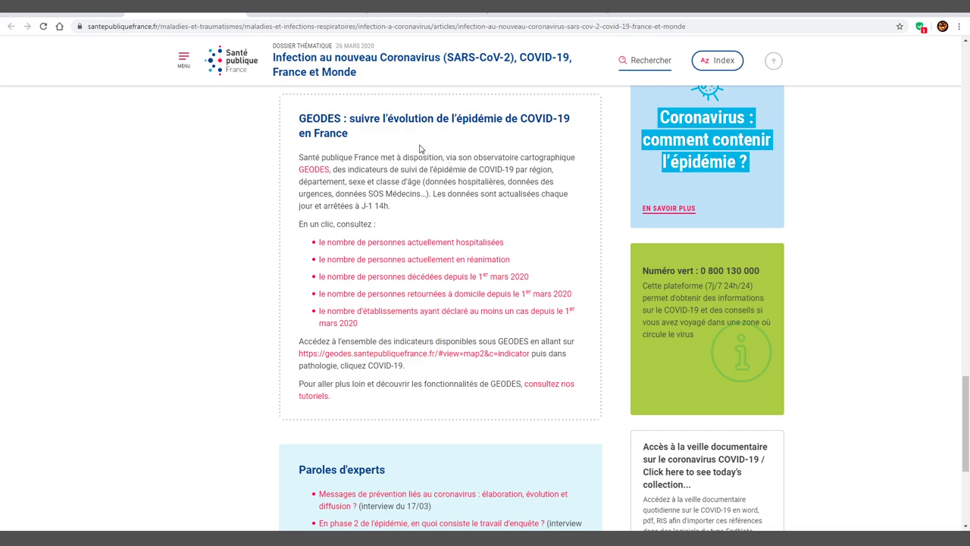
- Map GEODES intensive-care patients for 2020-03-25, showing 2 935 for France
click(303, 13)
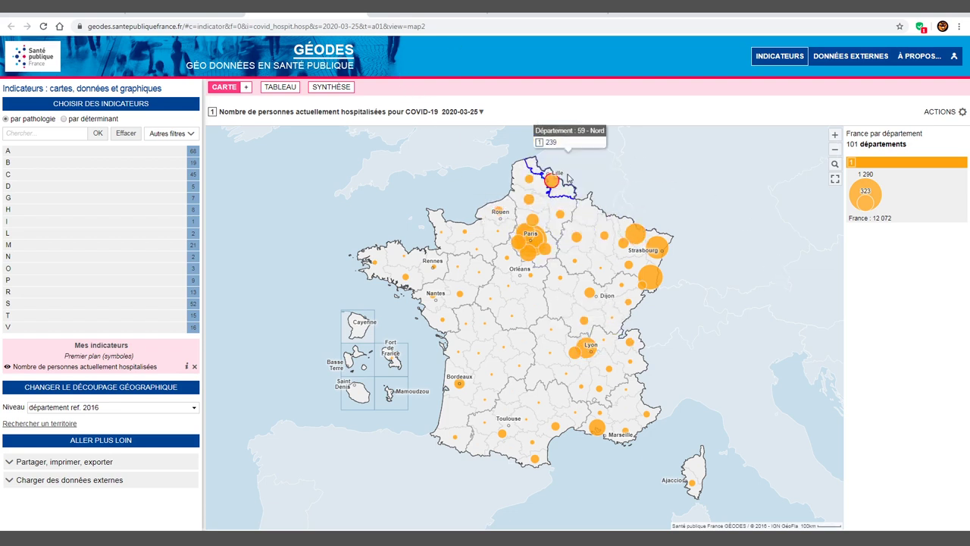
click(402, 13)
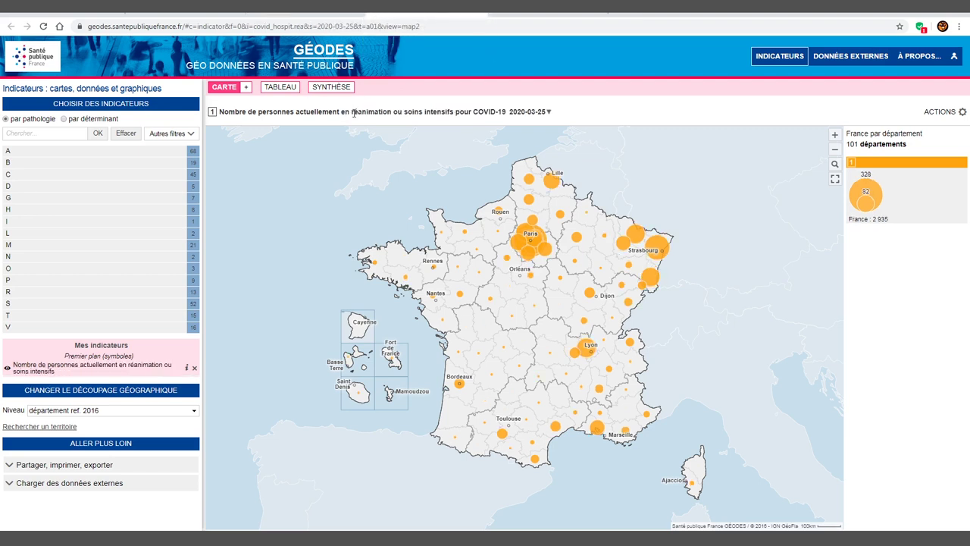
drag(350, 111, 459, 111)
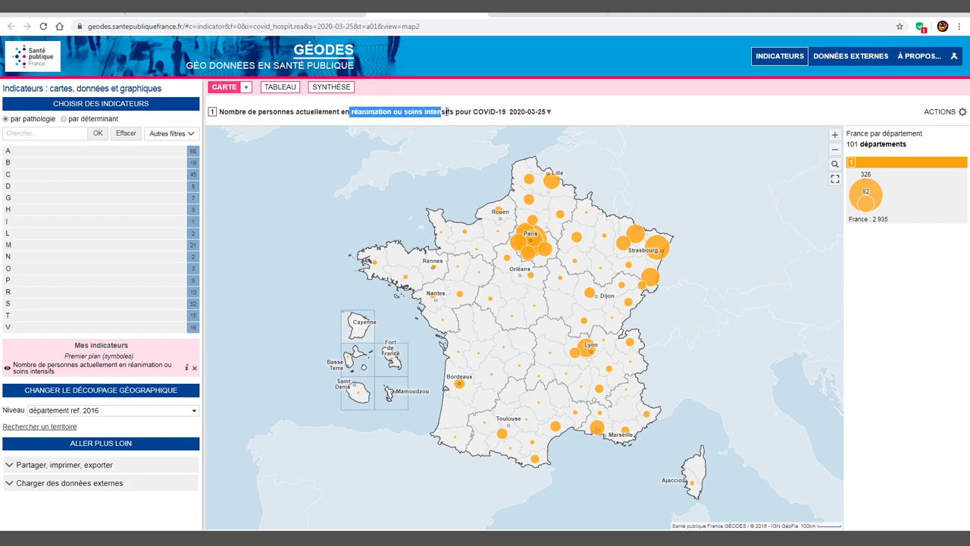
click(472, 112)
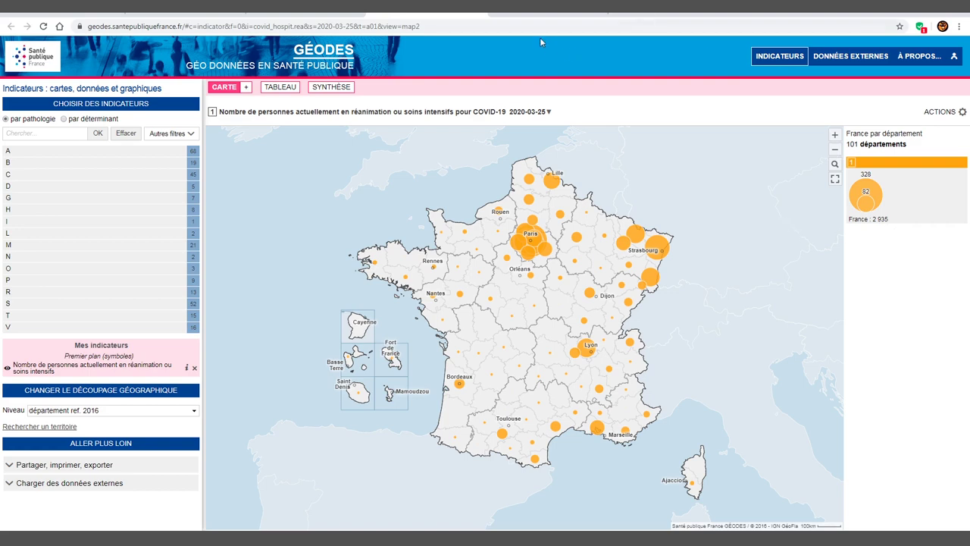
click(470, 6)
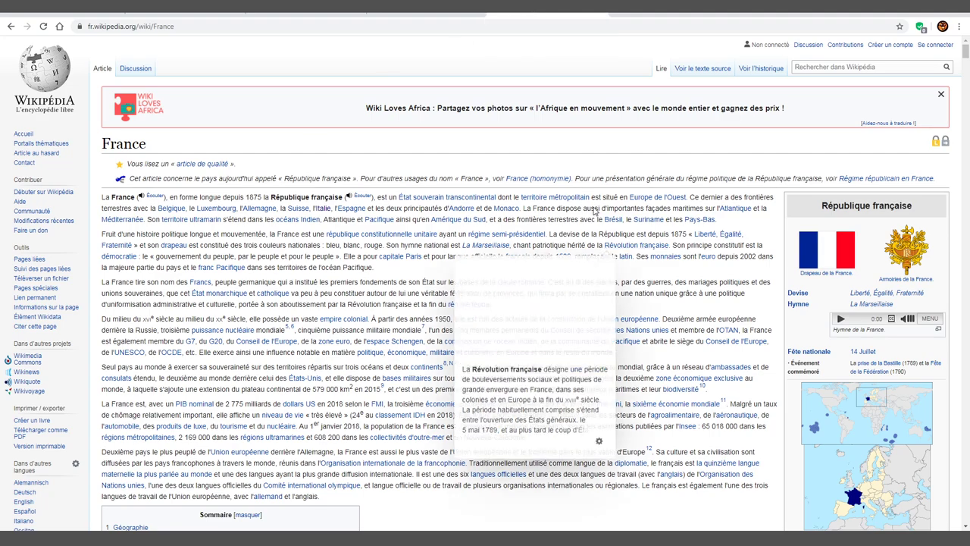
- Scroll the Wikipedia France article to the infobox population of 67 795 000 (1 January 2018)
scroll(630, 244, down, 2)
scroll(598, 212, up, 2)
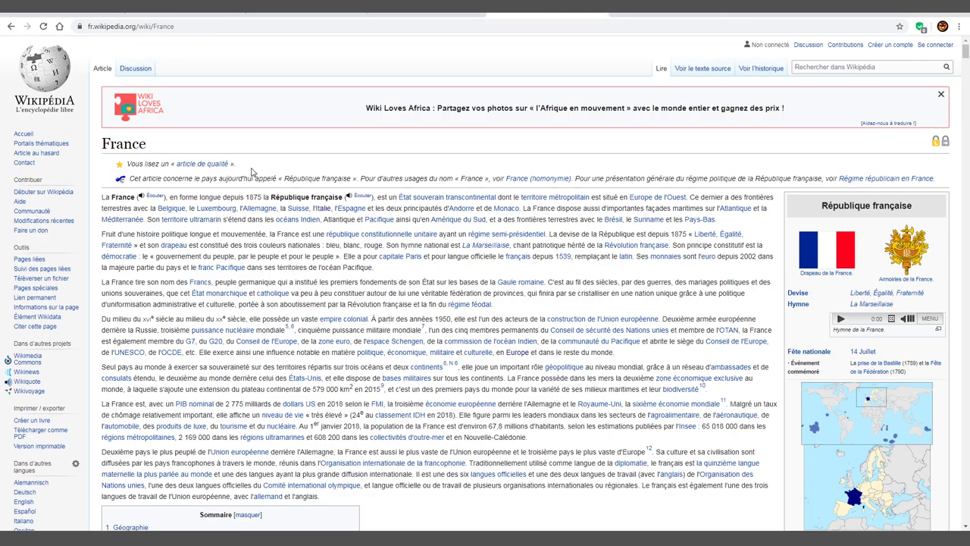
scroll(531, 189, down, 3)
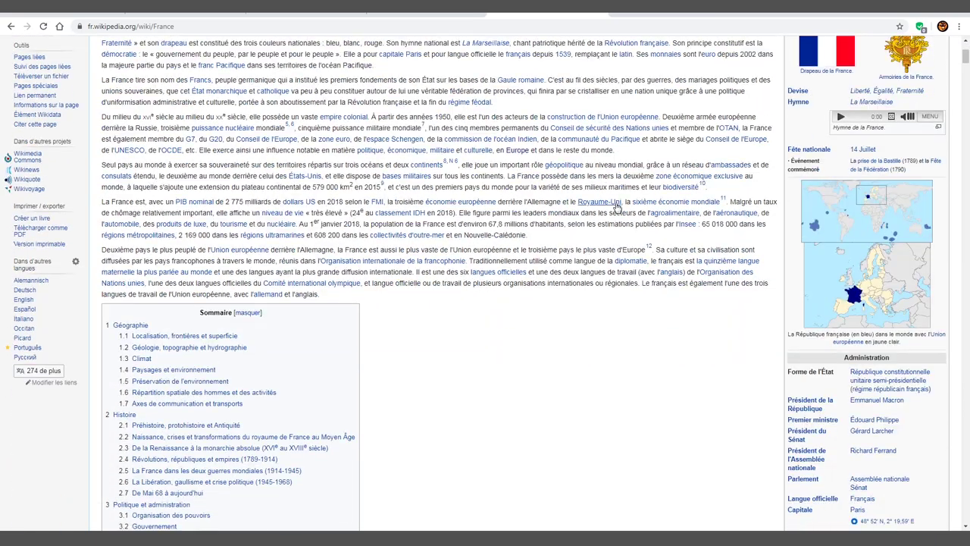
scroll(617, 210, down, 3)
scroll(633, 209, down, 3)
scroll(645, 207, down, 2)
scroll(661, 207, down, 3)
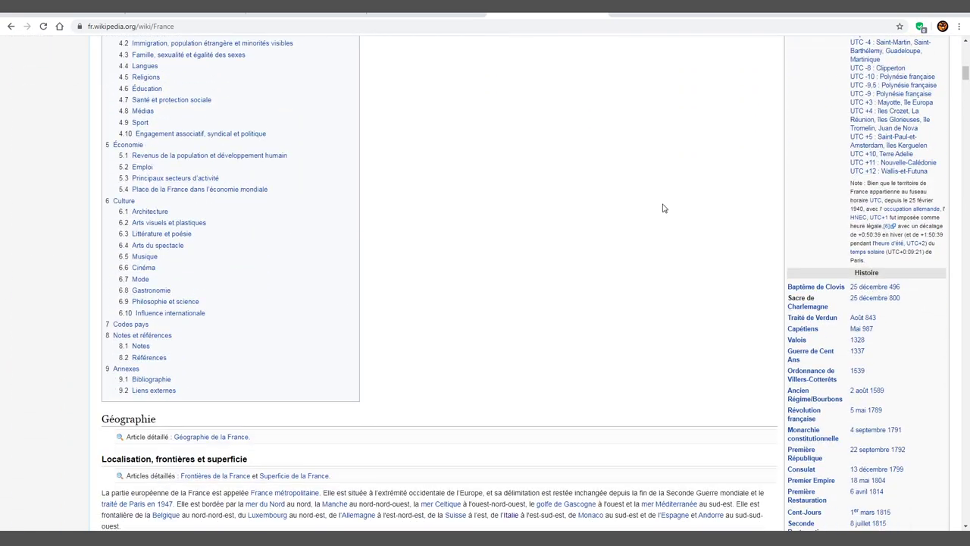
scroll(682, 198, down, 2)
scroll(728, 152, down, 2)
scroll(756, 114, down, 3)
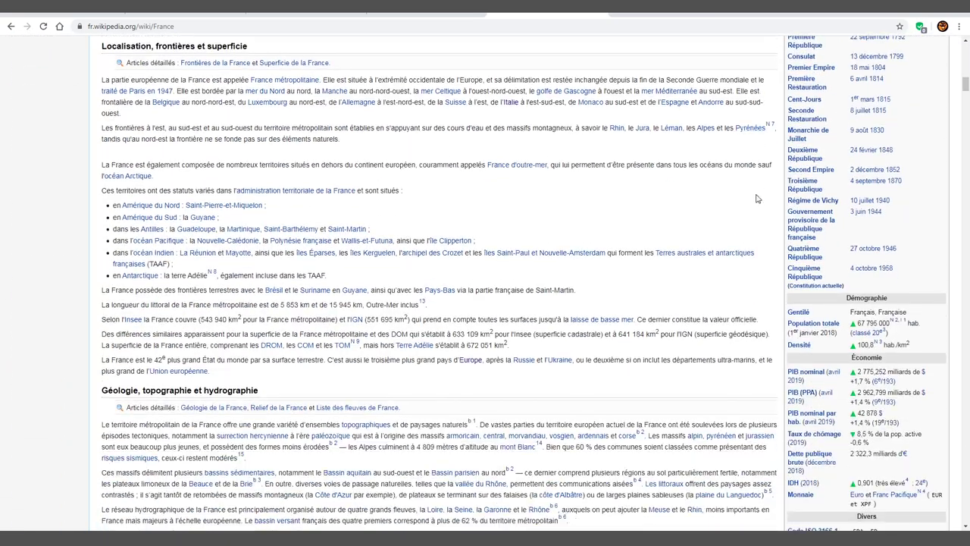
scroll(762, 167, down, 2)
scroll(764, 182, down, 1)
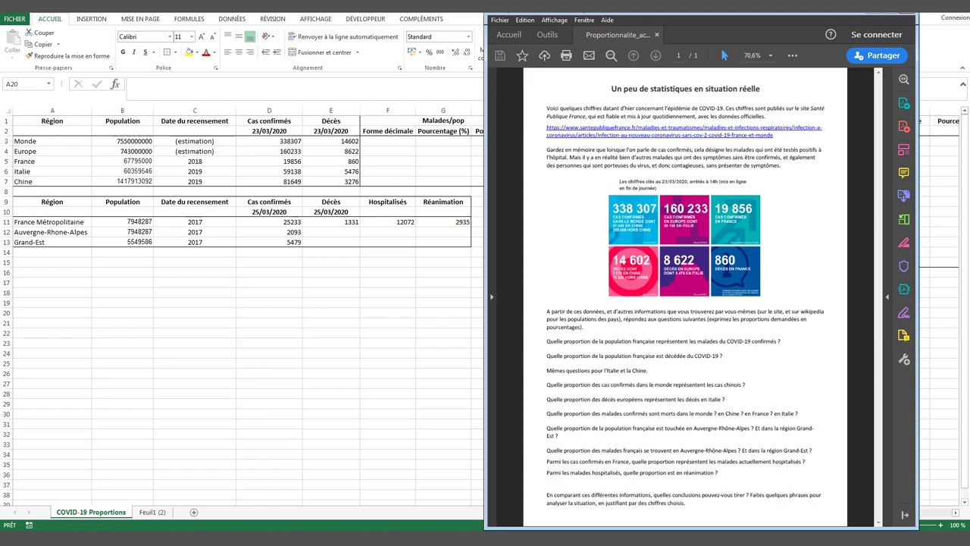
- Glance back at the Acrobat statistics sheet, ending with the Excel COVID-19 Proportions sheet in front
key(alt+Tab)
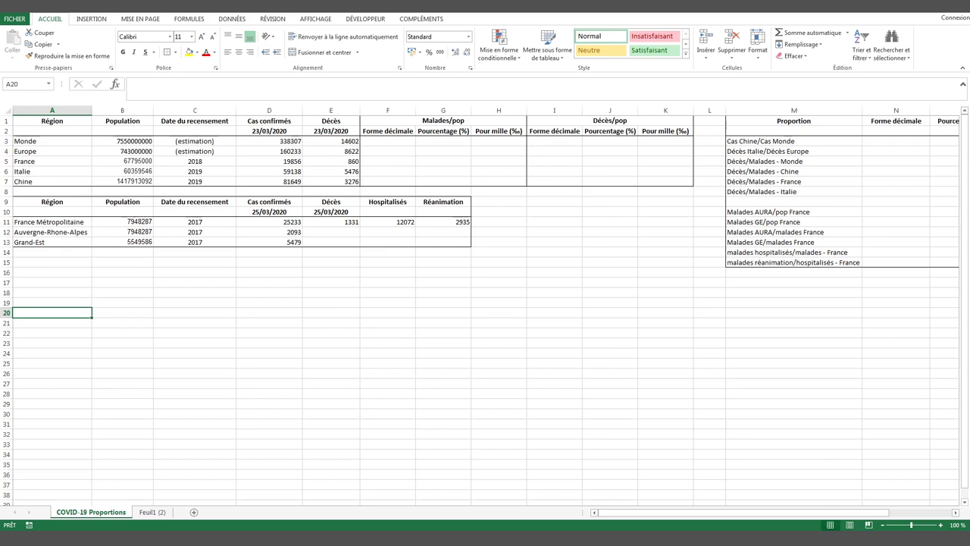
key(alt+Tab)
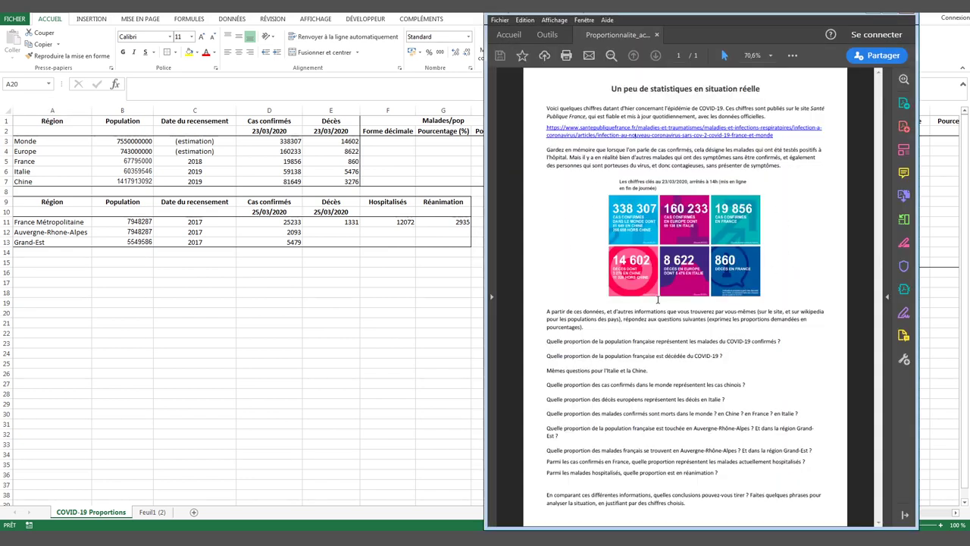
key(alt+Tab)
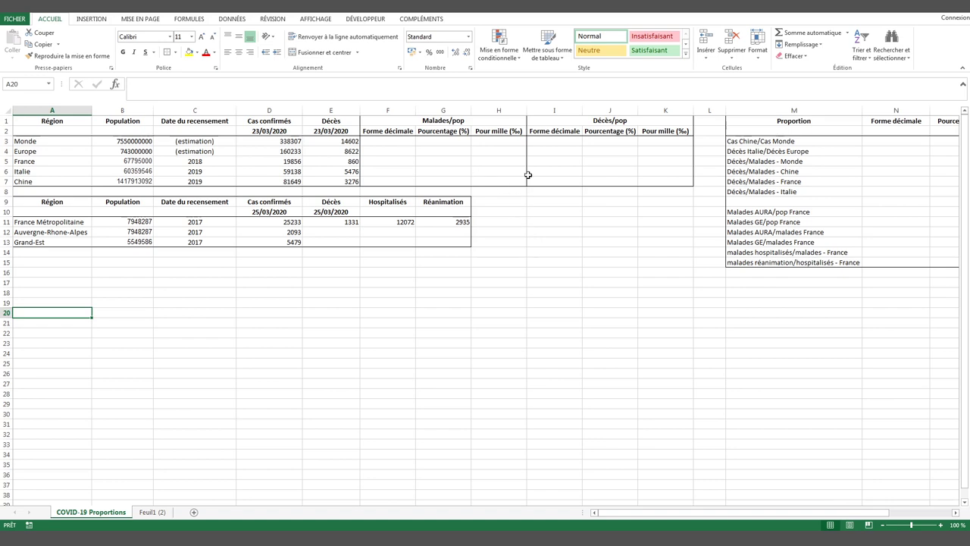
- Check the statistics question PDF again, then return to the Excel COVID-19 Proportions sheet
key(alt+Tab)
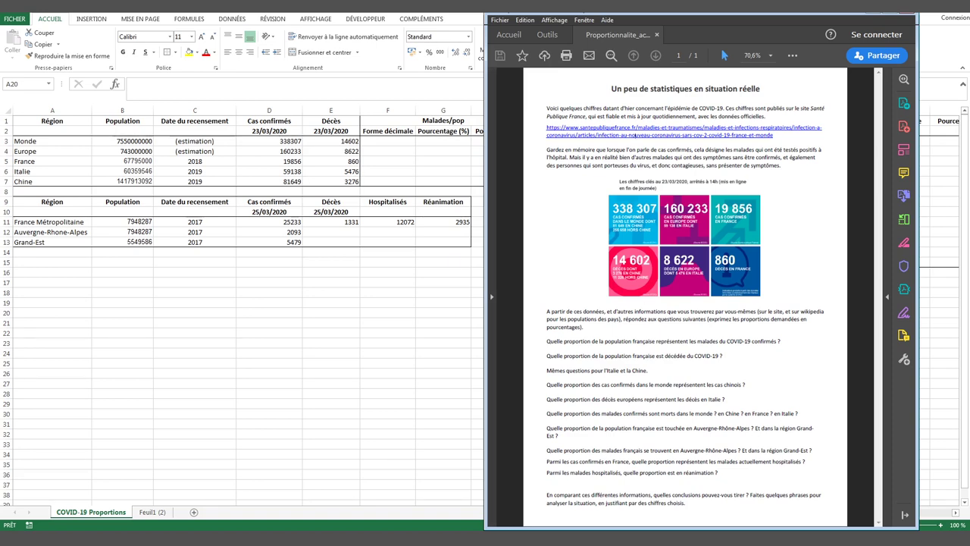
click(348, 31)
key(alt+Tab)
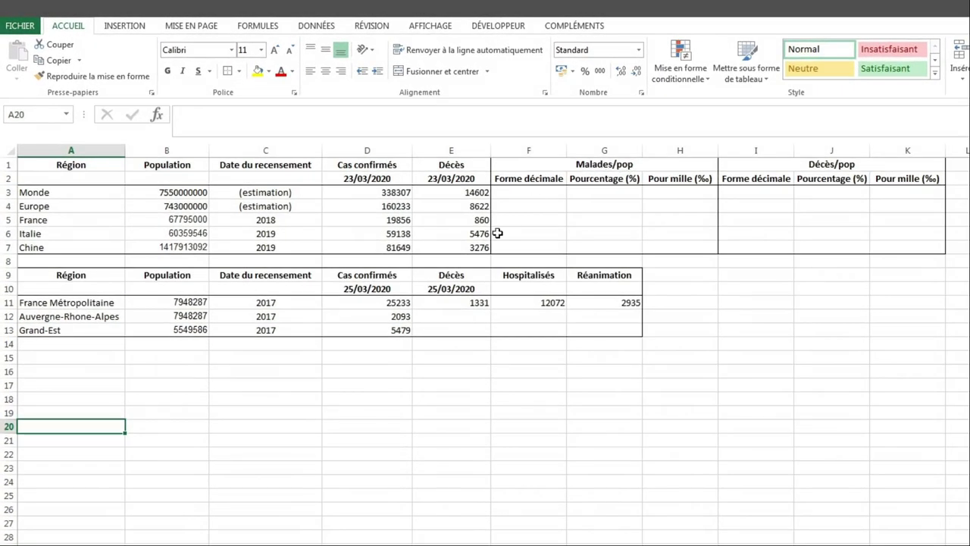
click(380, 218)
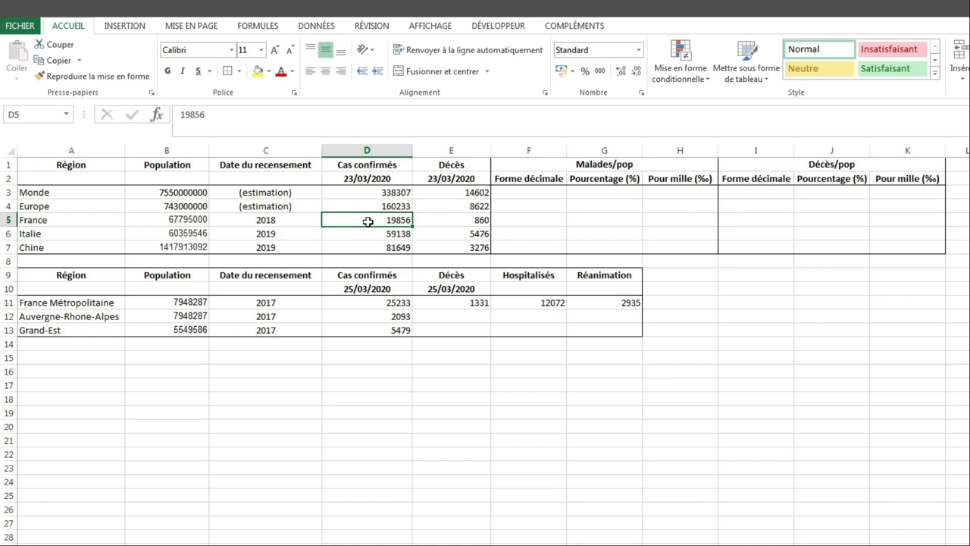
click(188, 219)
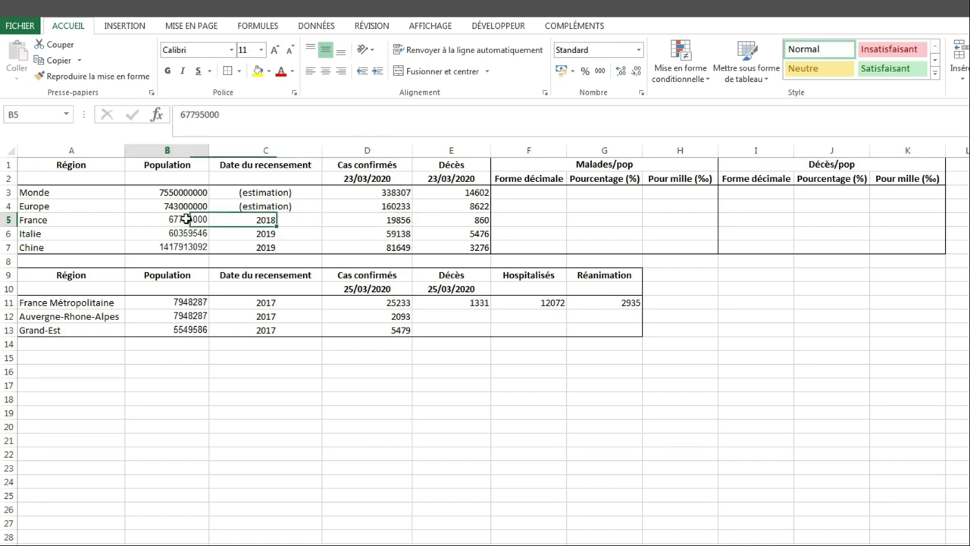
click(356, 222)
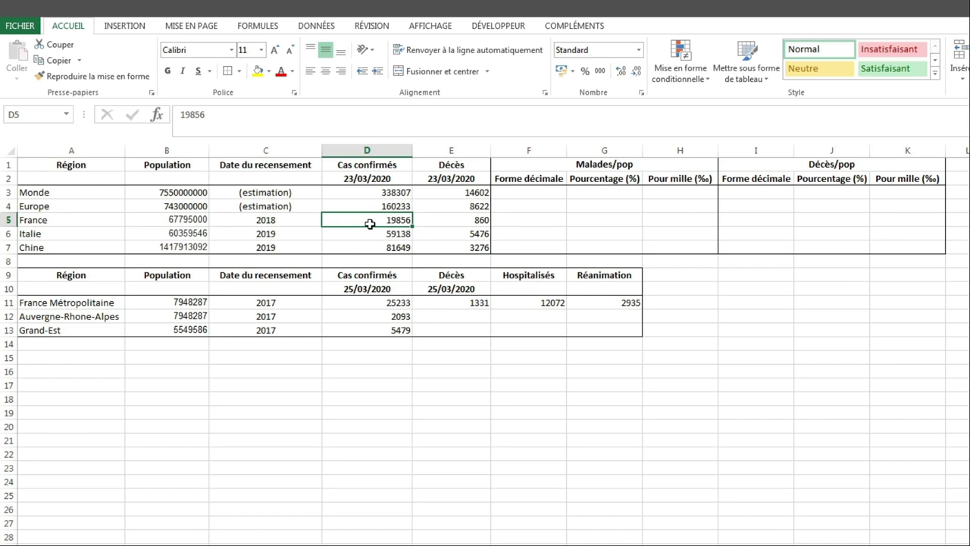
click(156, 221)
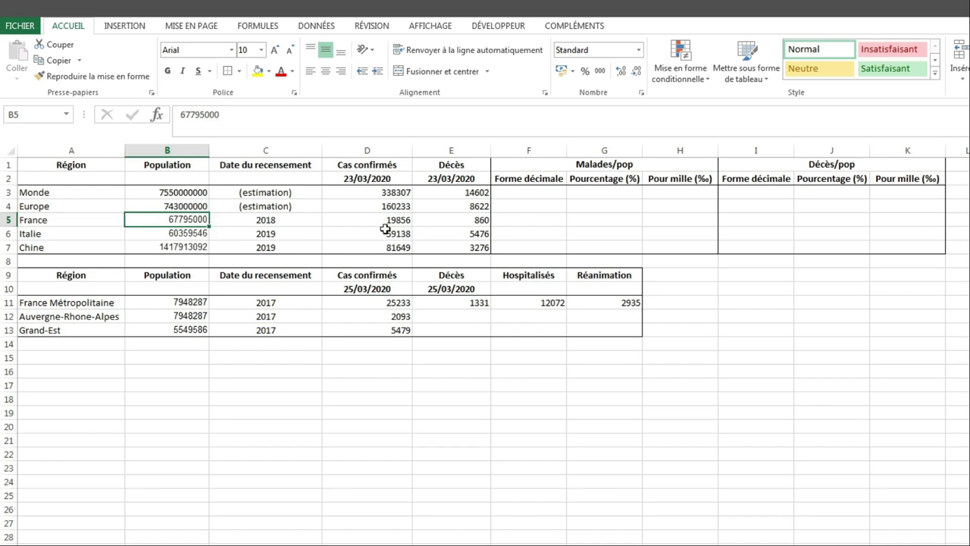
click(512, 220)
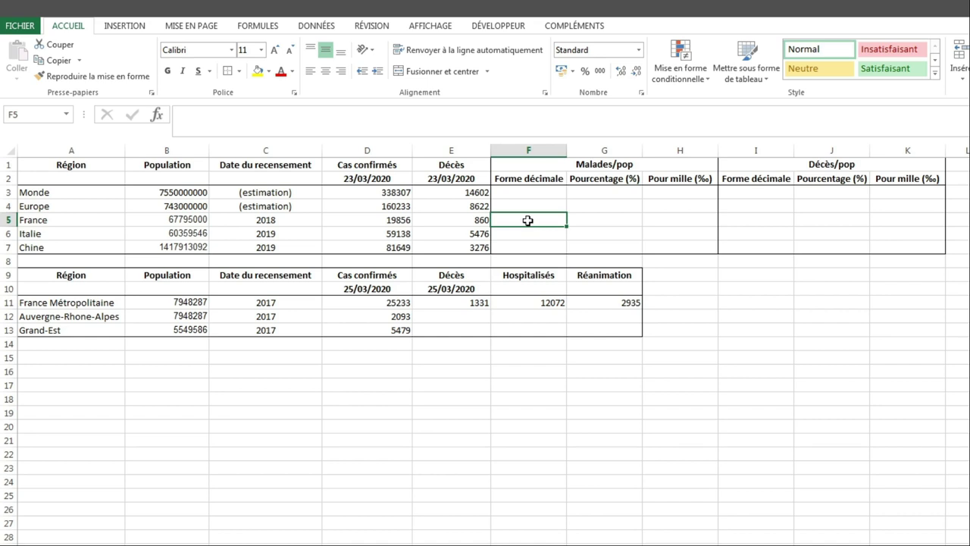
- Start a formula with an equals sign in France's Forme décimale cell F5
click(481, 123)
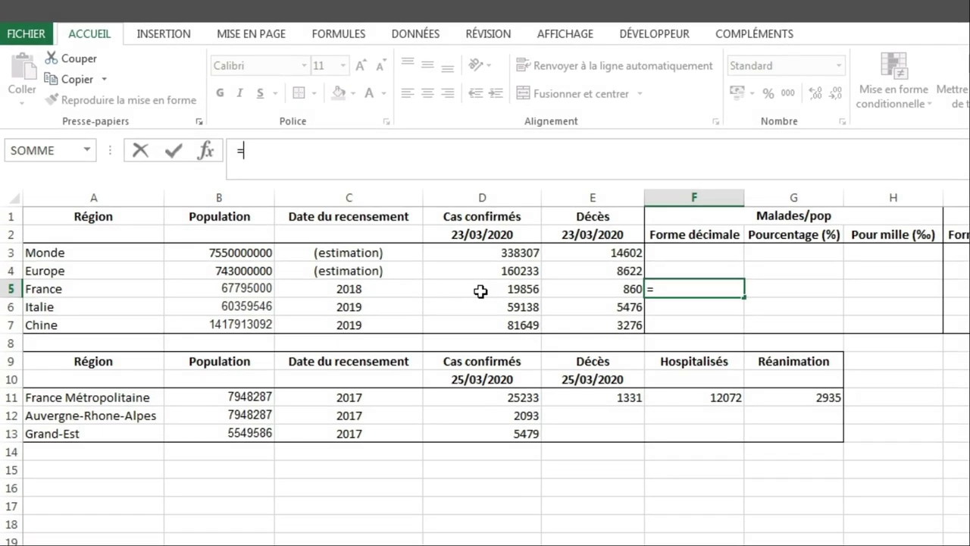
- Enter =D5/B5 in F5, giving France's cases-per-population ratio 0,000292883
click(480, 289)
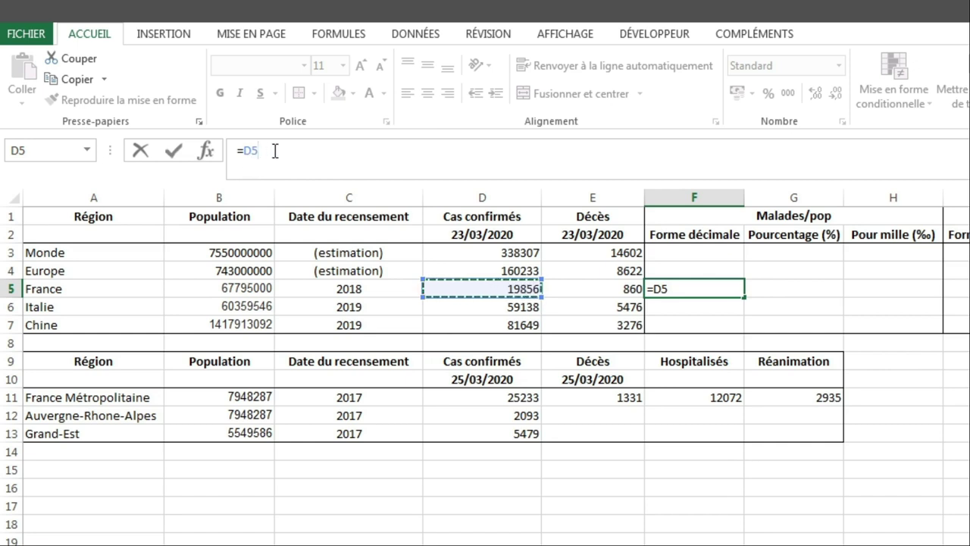
click(275, 151)
text(/)
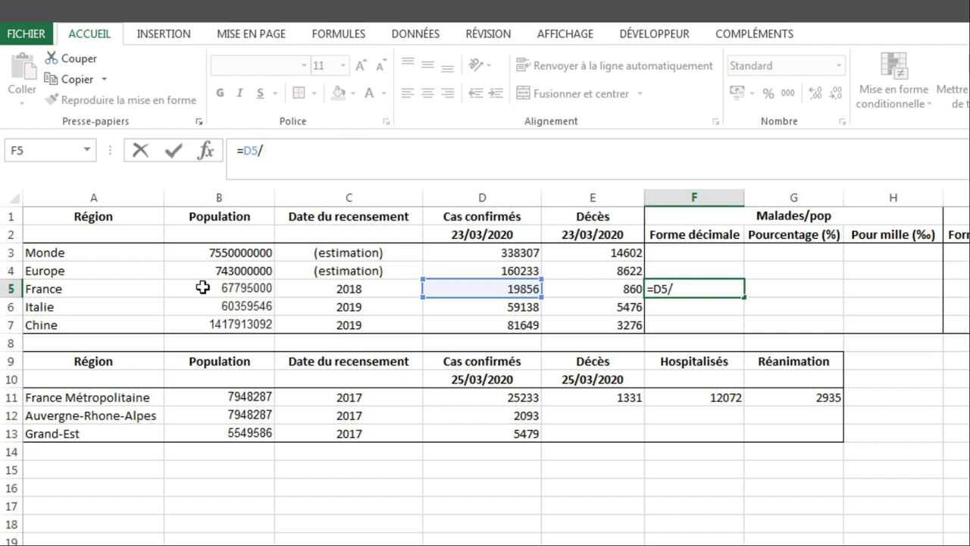
click(202, 288)
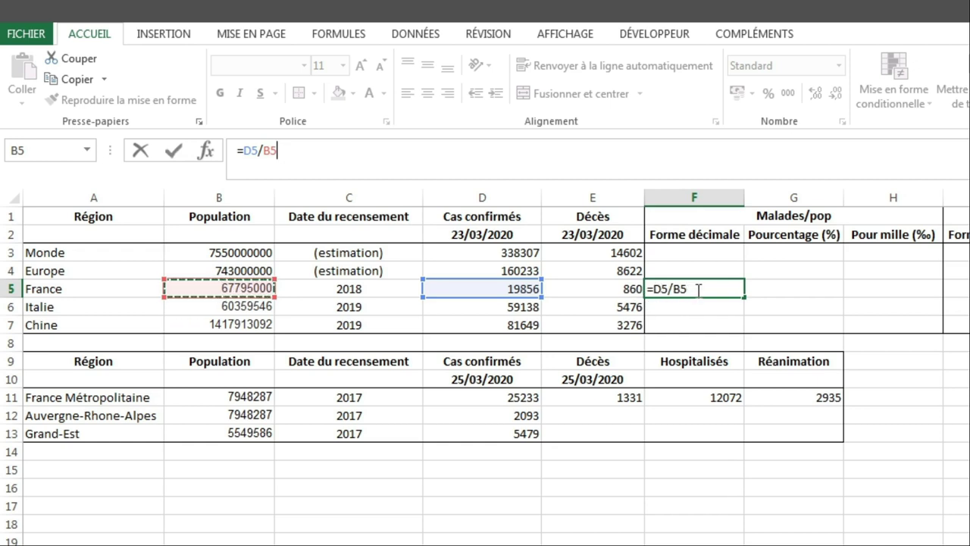
key(Return)
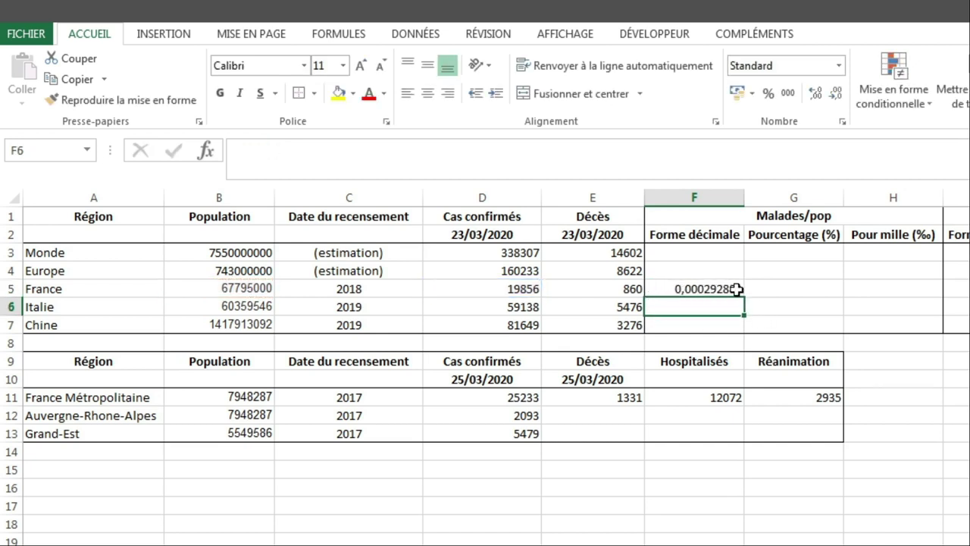
- Apply the Nombre number format to cell F5
click(658, 289)
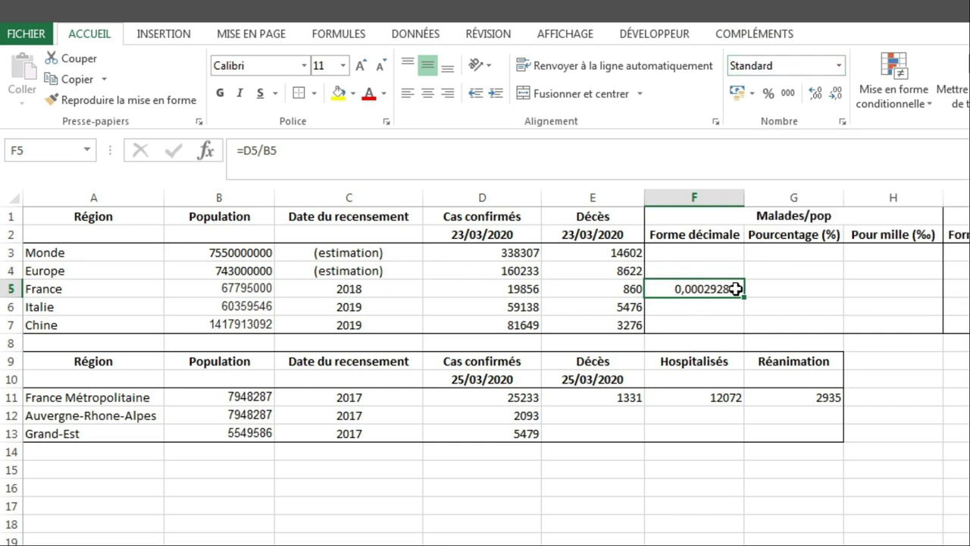
click(838, 67)
key(BackSpace)
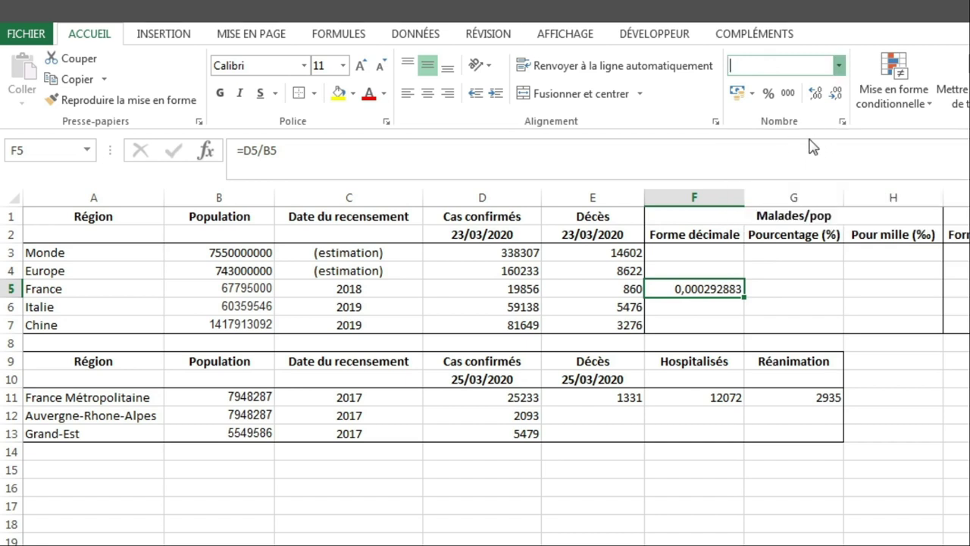
text(Nombre)
key(Return)
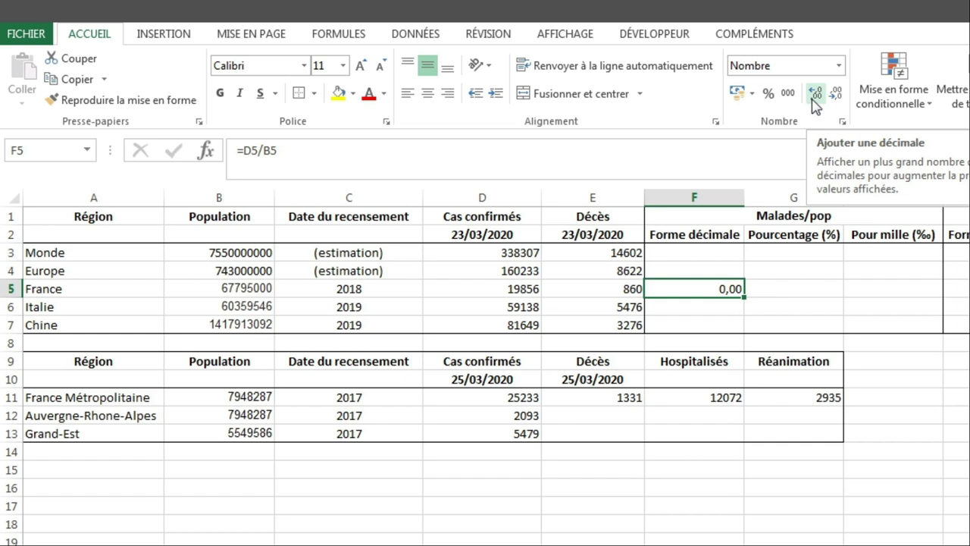
- Add three decimal places so F5 shows 0,00029
click(812, 97)
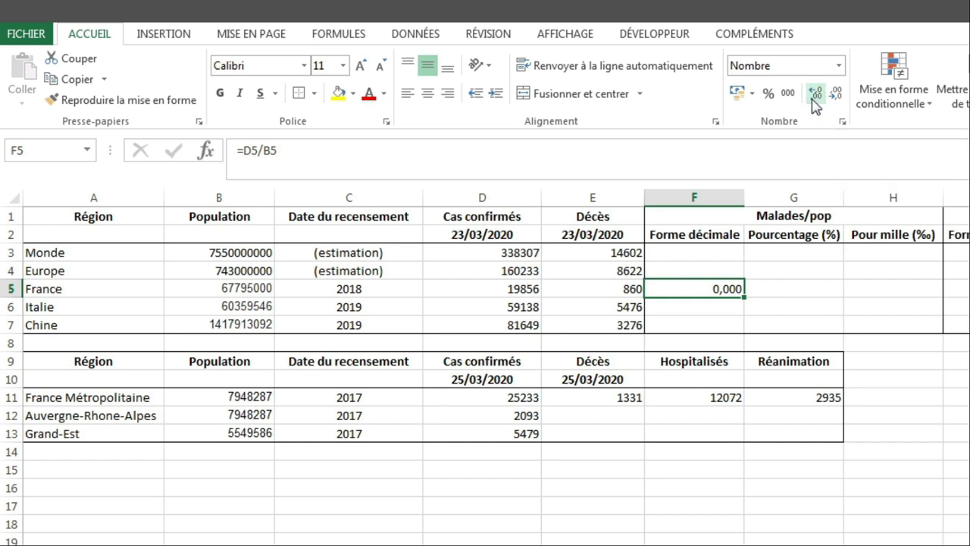
click(817, 97)
click(819, 103)
- Set F5 to 8 decimal places in Format de cellule, showing 0,00029288
right_click(681, 288)
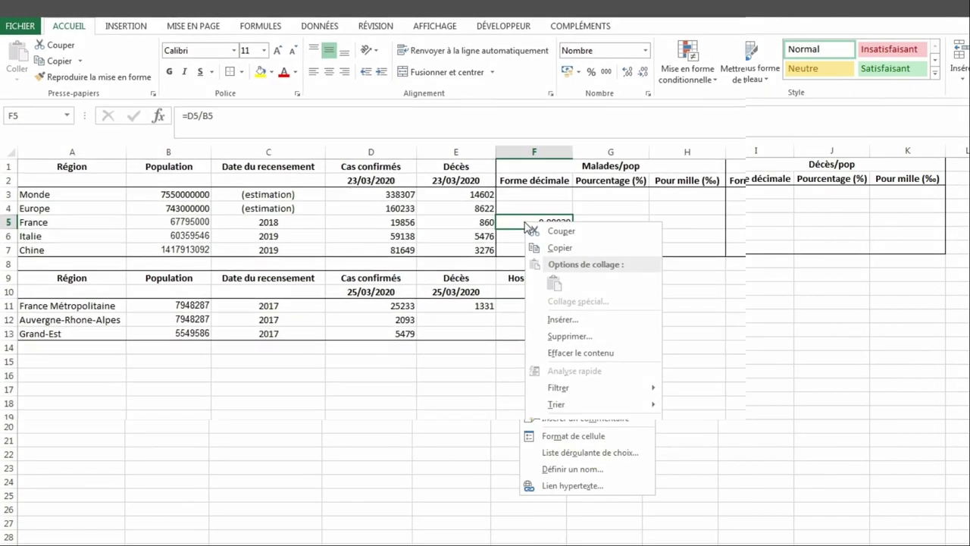
click(592, 438)
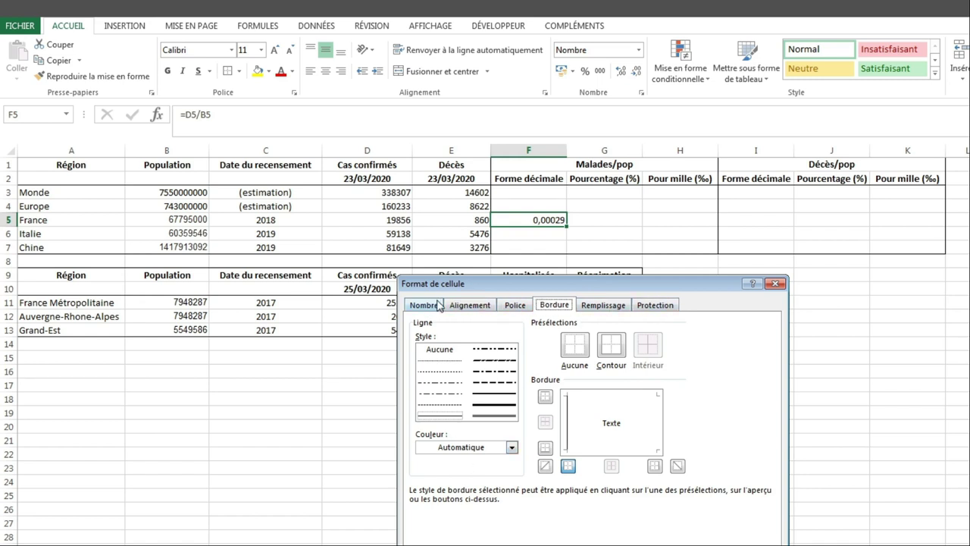
click(425, 305)
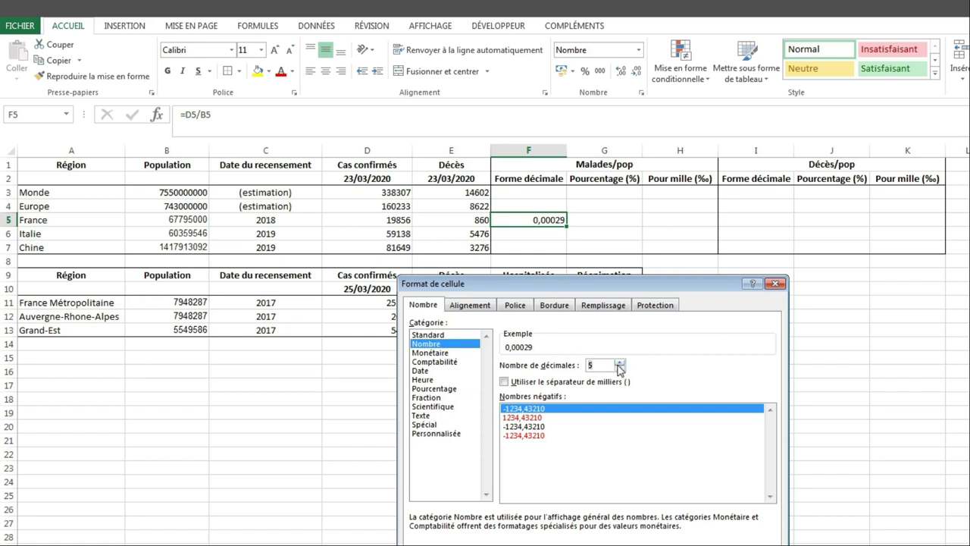
text(8)
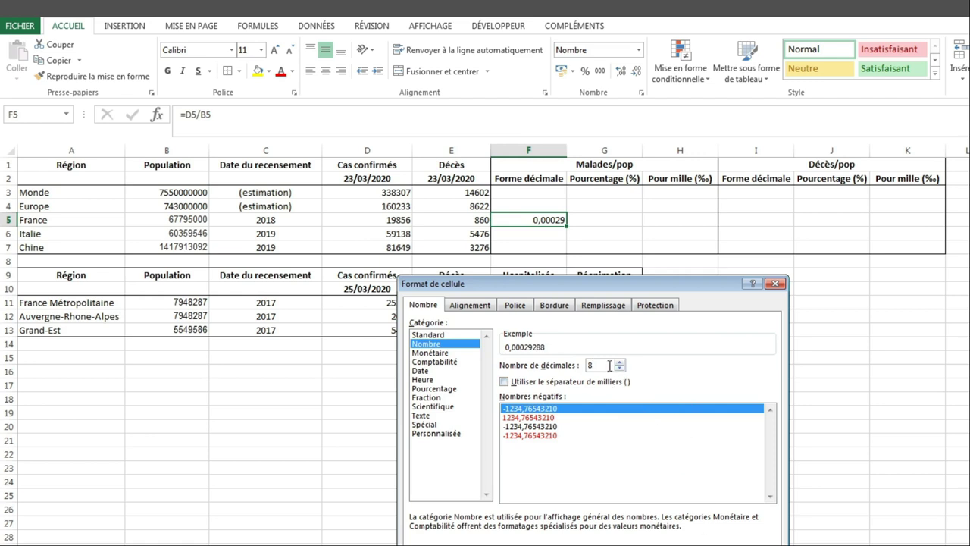
key(Return)
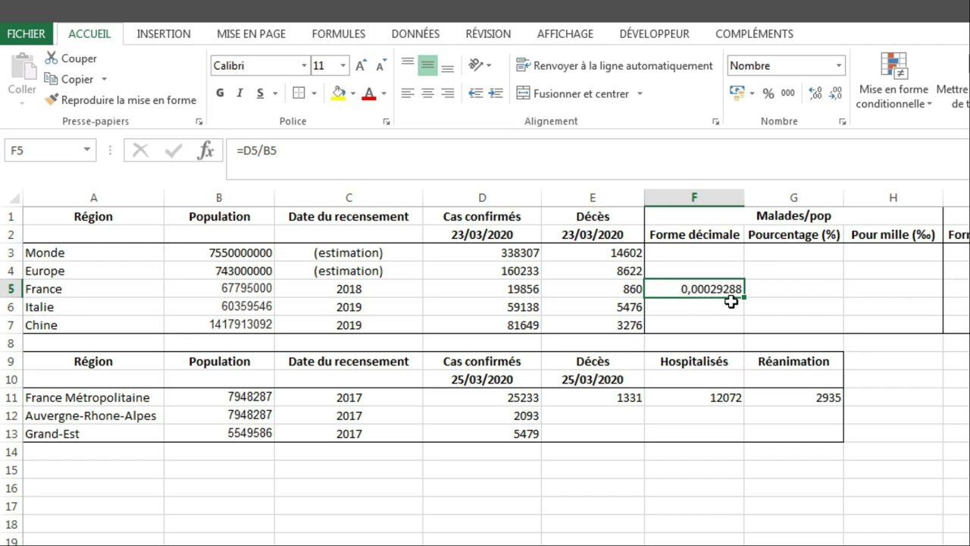
click(794, 285)
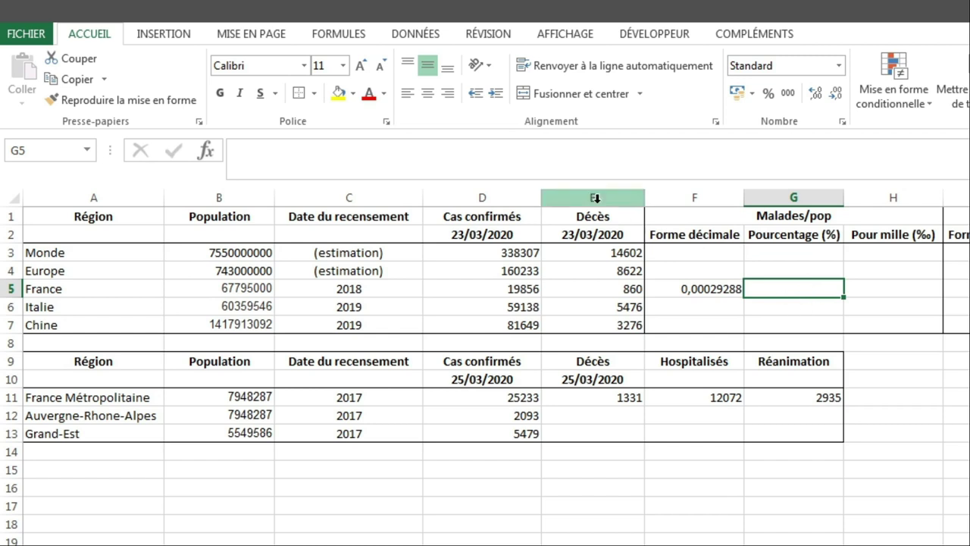
click(558, 170)
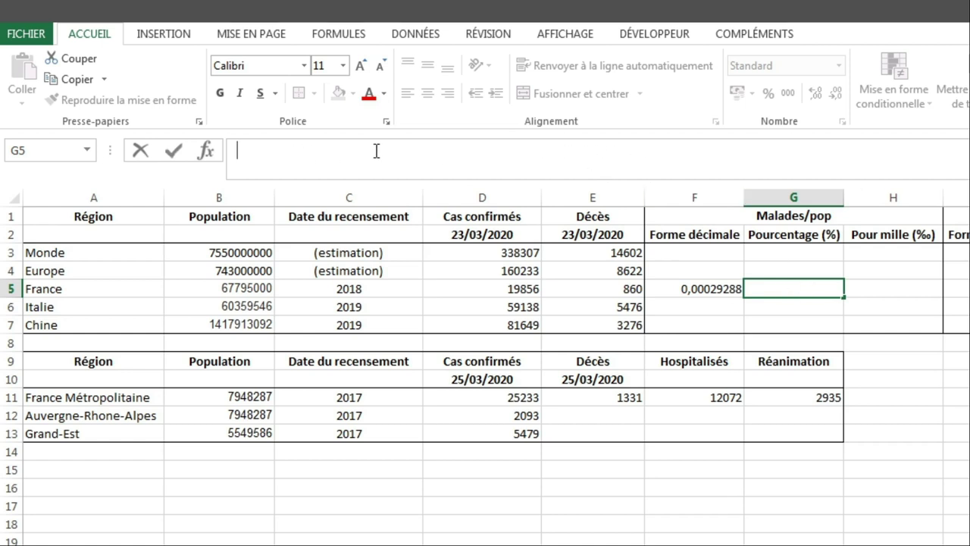
text(=)
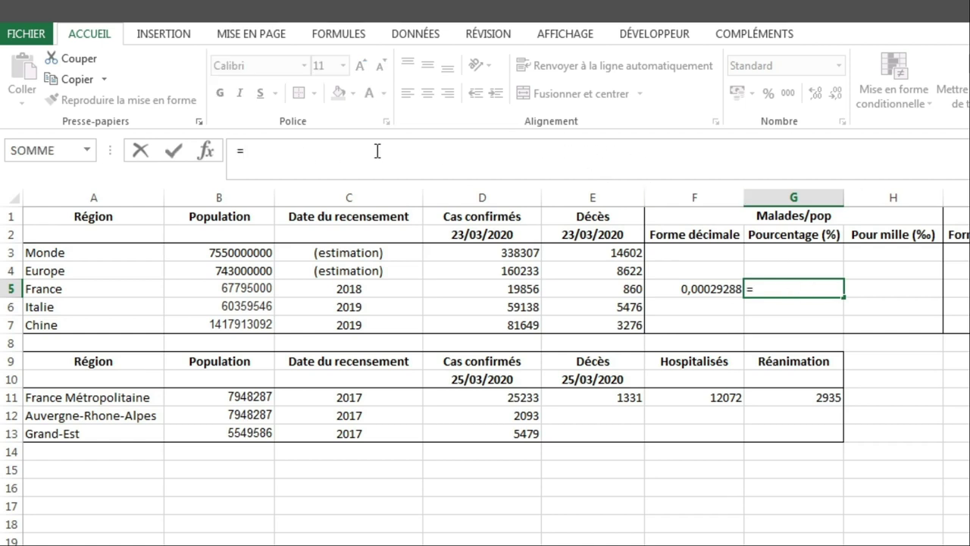
click(697, 289)
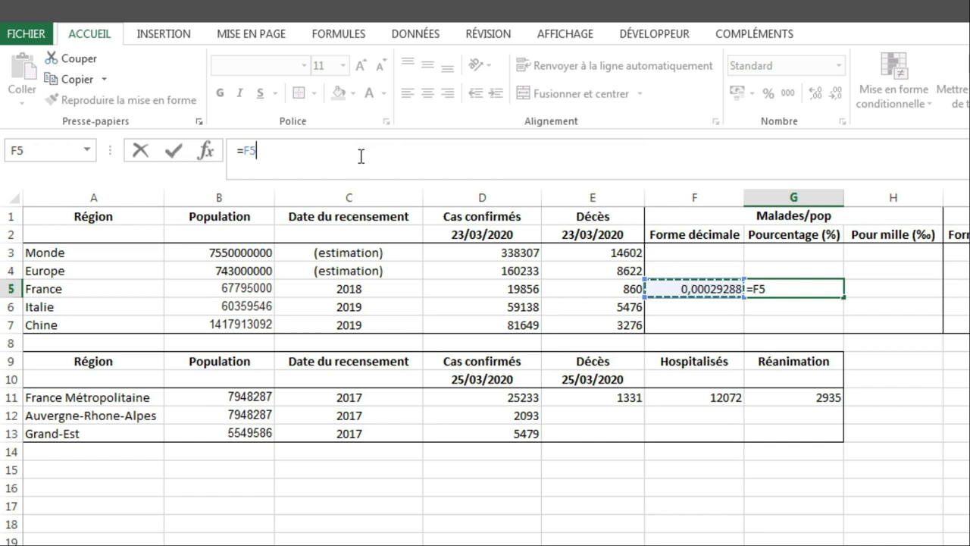
text(*1)
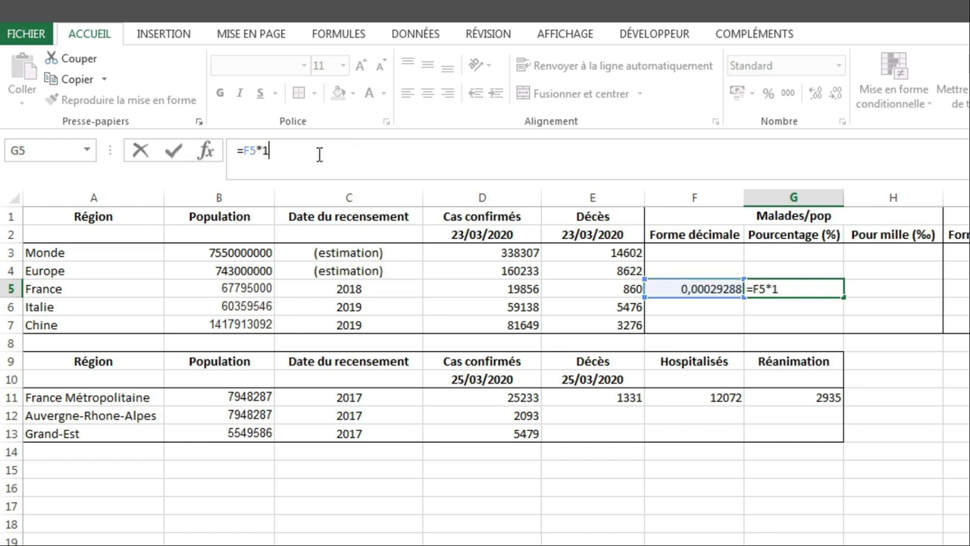
text(00)
key(Return)
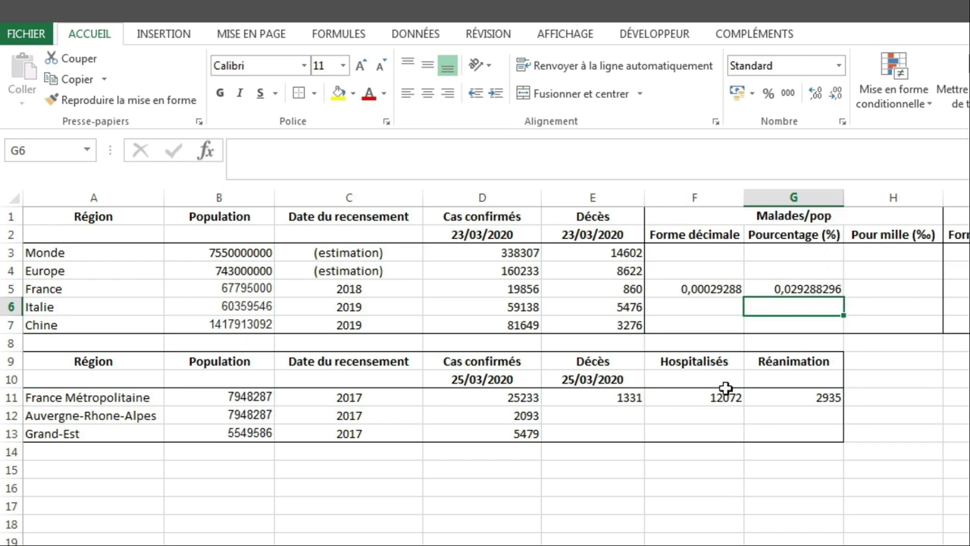
click(763, 291)
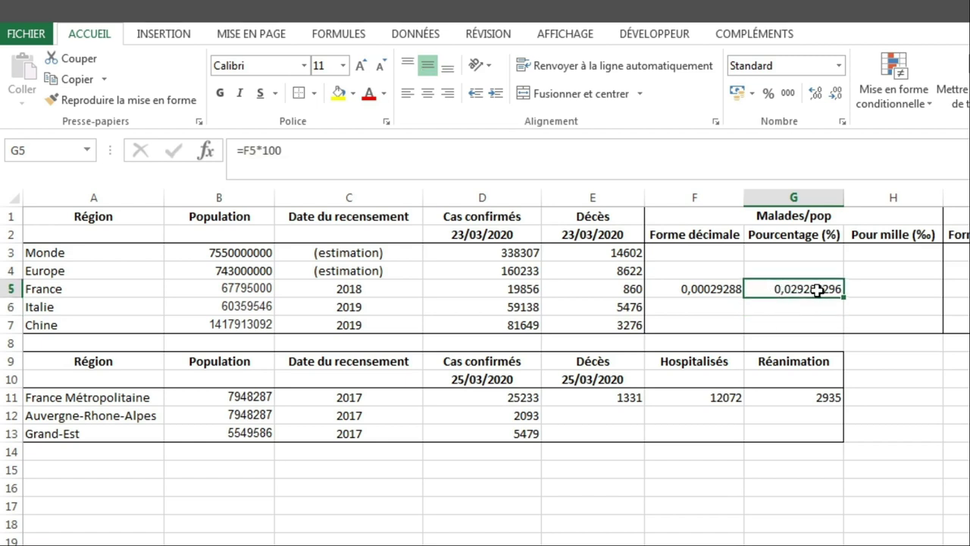
click(836, 94)
click(835, 94)
click(835, 94)
click(835, 94)
click(835, 94)
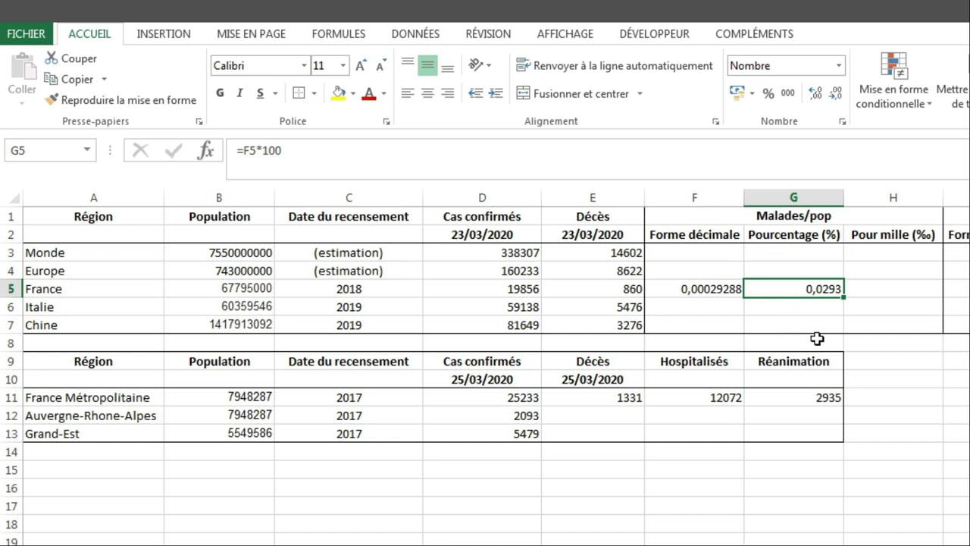
key(Delete)
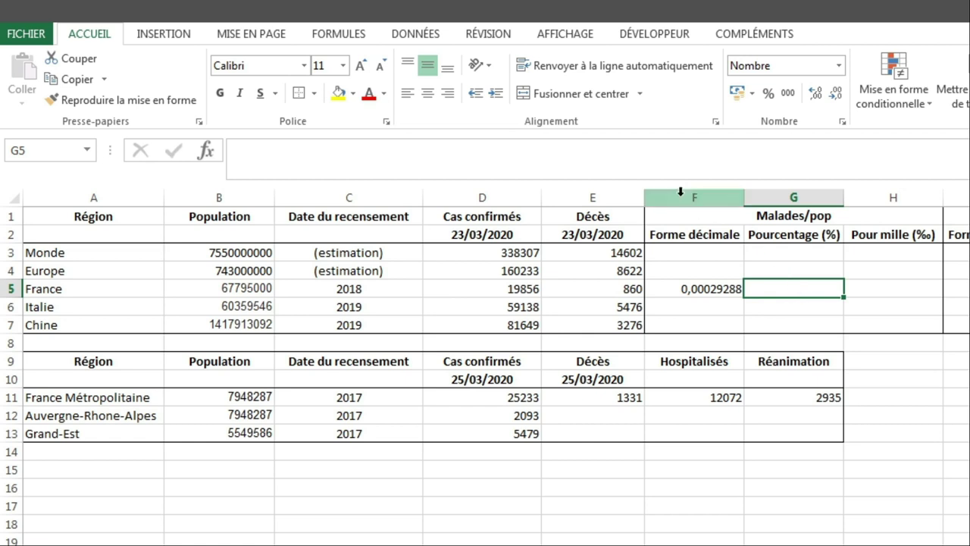
- Enter =F5 in France's Pourcentage cell G5
click(653, 159)
text(=)
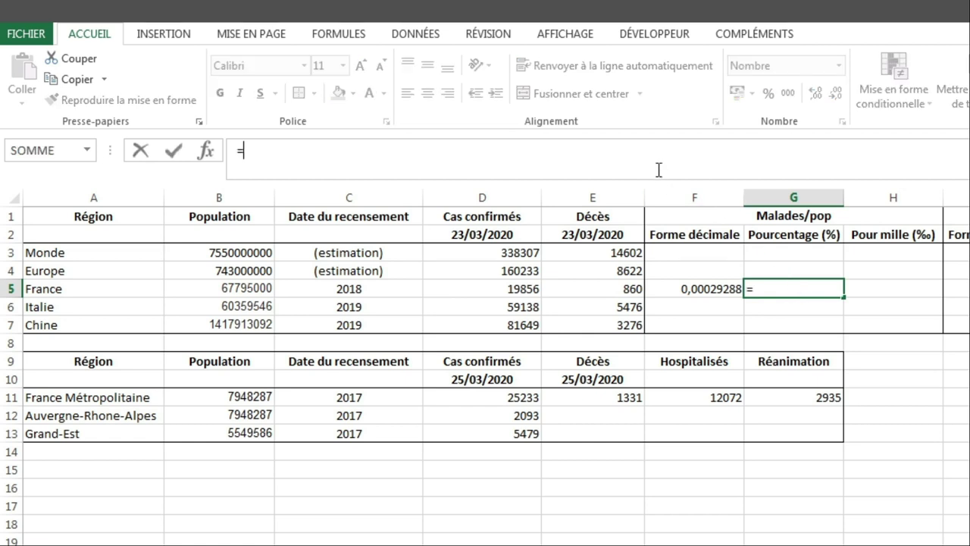
click(715, 287)
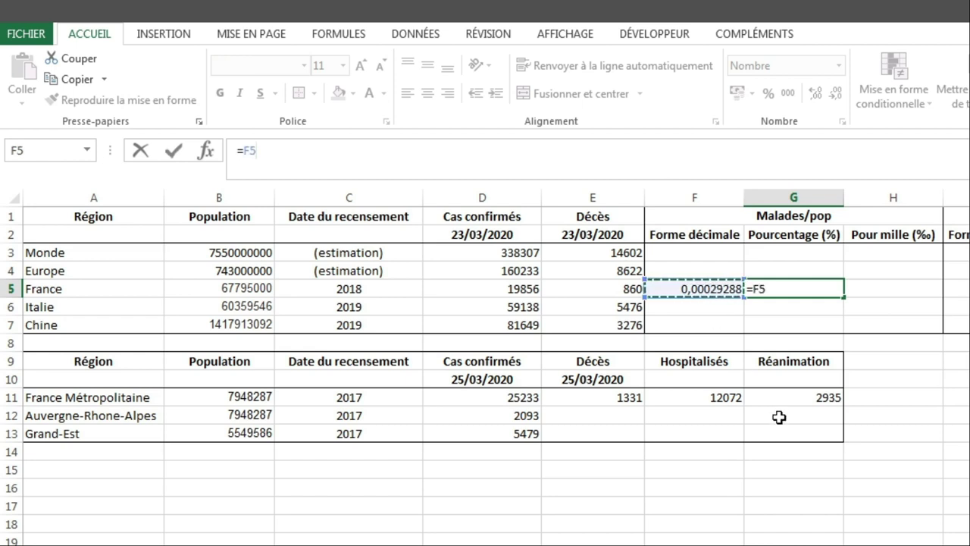
key(Return)
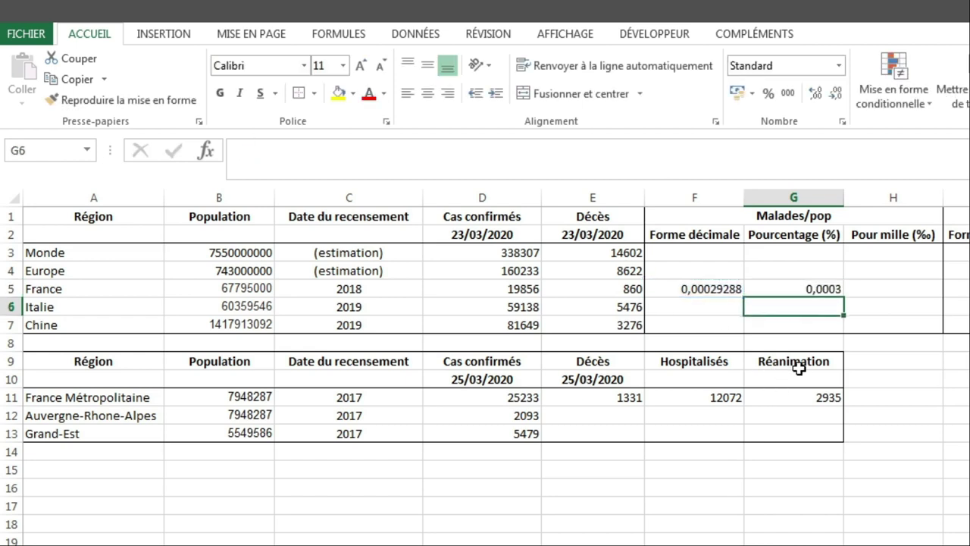
- Format G5 as Pourcentage with four decimals, displaying 0,0293%
click(787, 290)
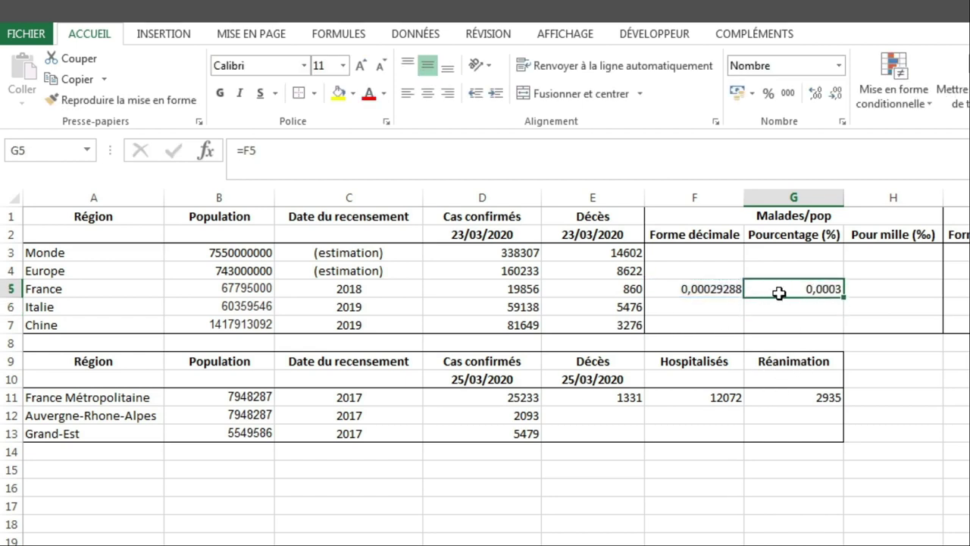
click(839, 67)
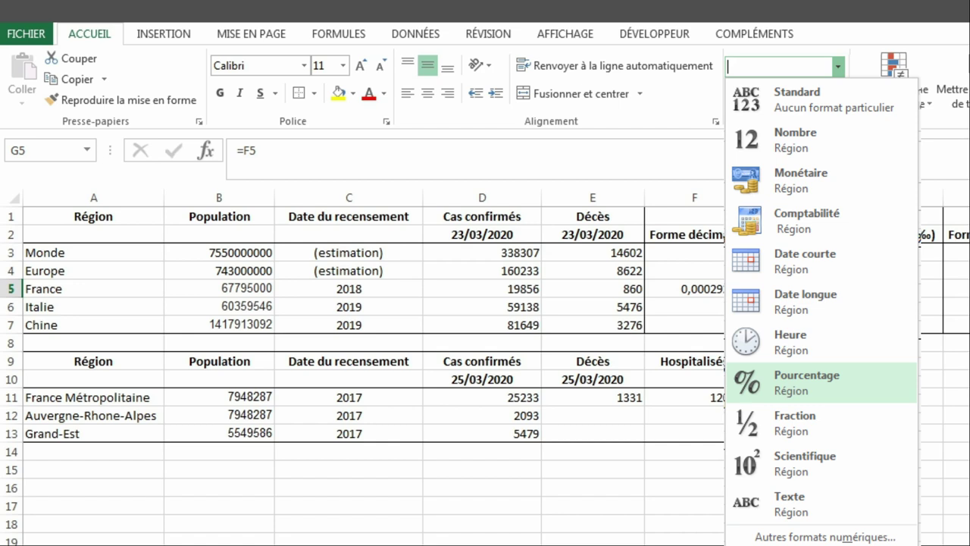
click(830, 375)
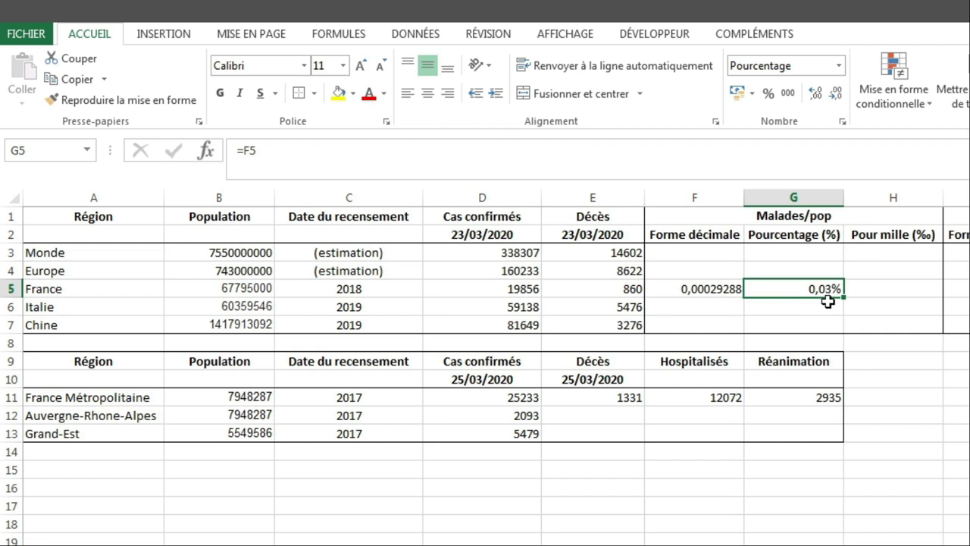
click(817, 94)
click(817, 94)
click(815, 95)
click(816, 96)
click(818, 97)
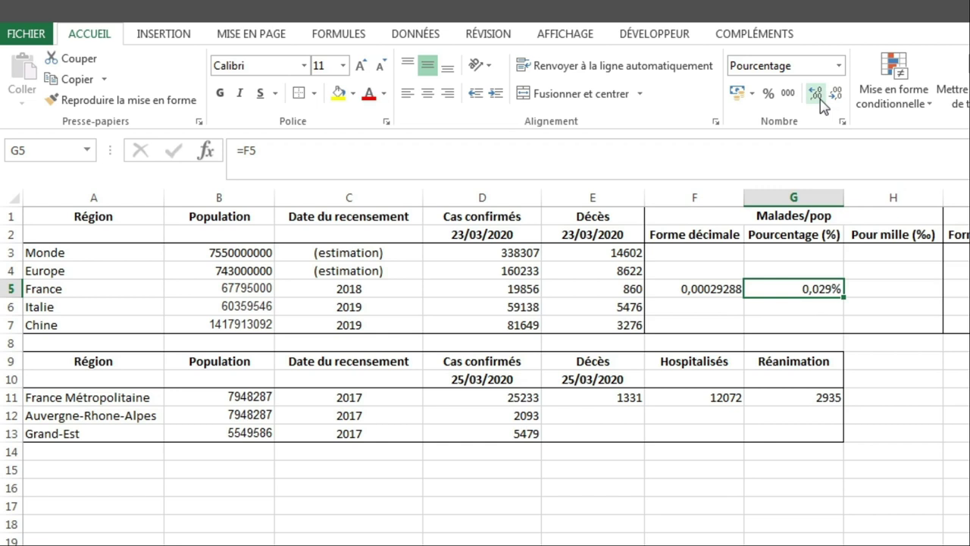
click(819, 97)
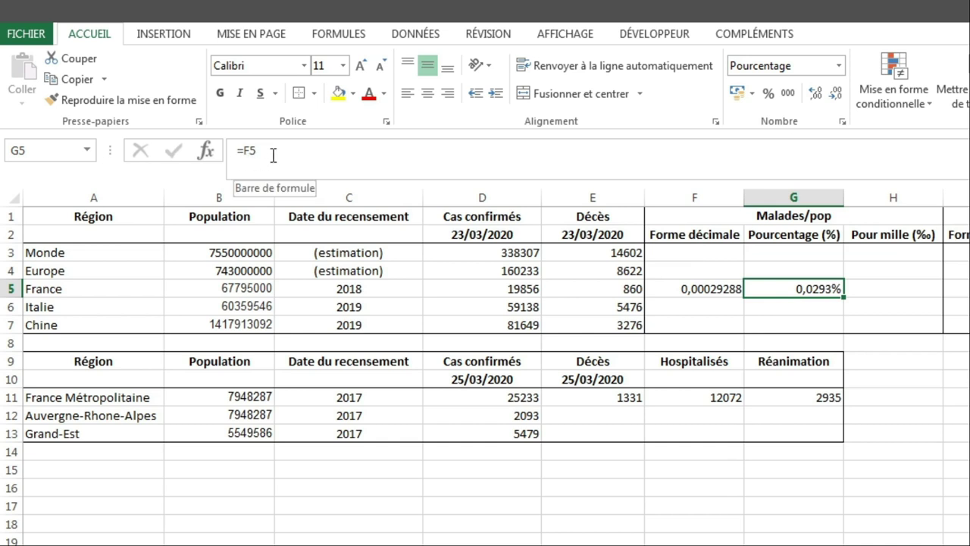
click(273, 155)
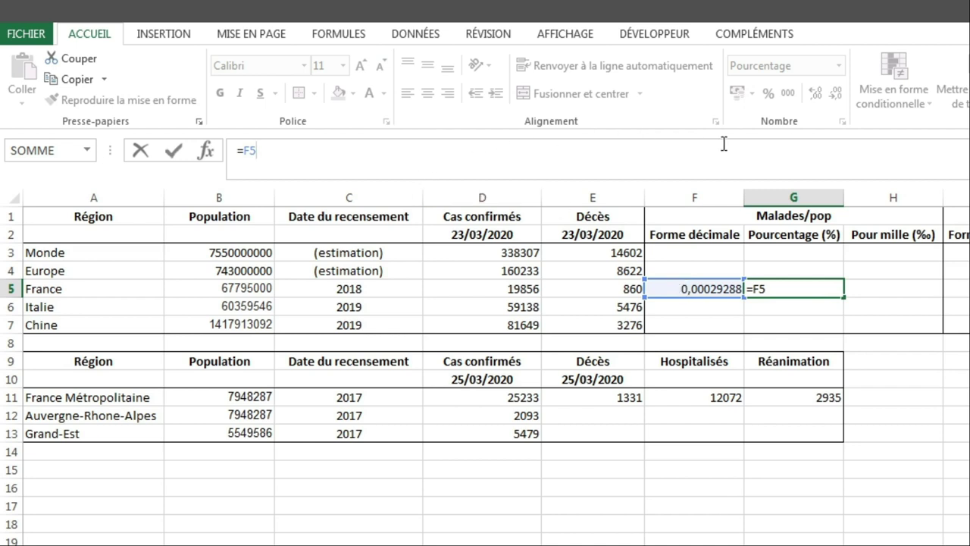
key(Return)
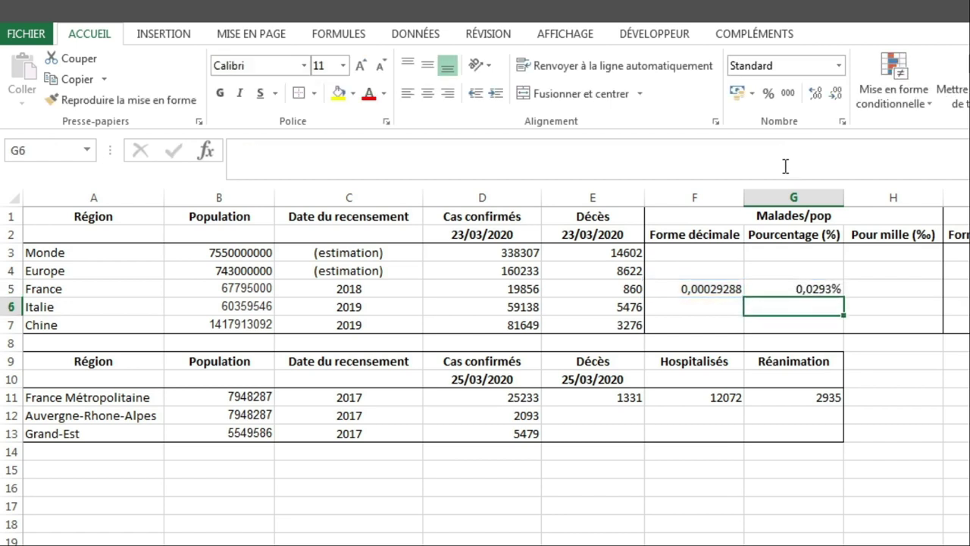
click(818, 286)
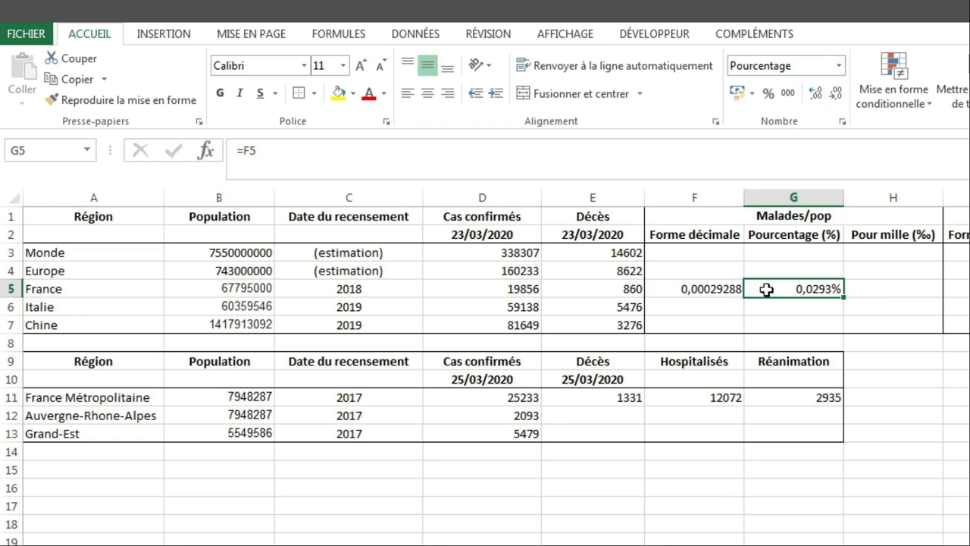
click(839, 67)
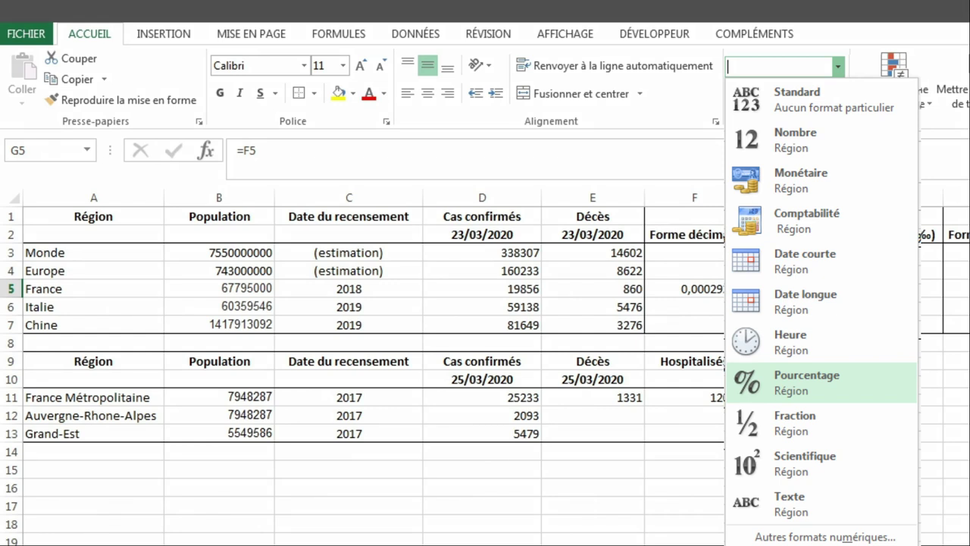
click(455, 435)
click(882, 288)
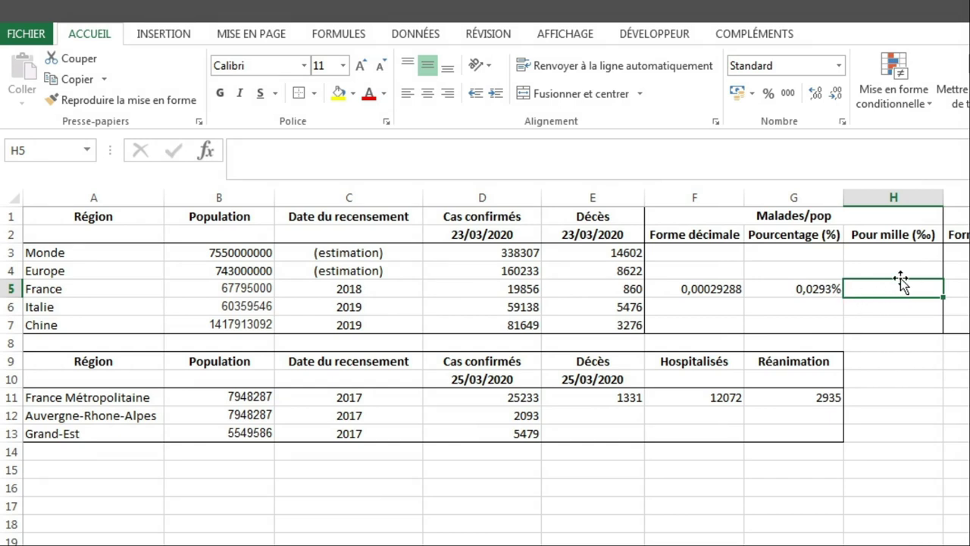
- Enter =F5*1000 in H5 for France's cases per thousand inhabitants (0,292882956)
click(839, 65)
click(815, 168)
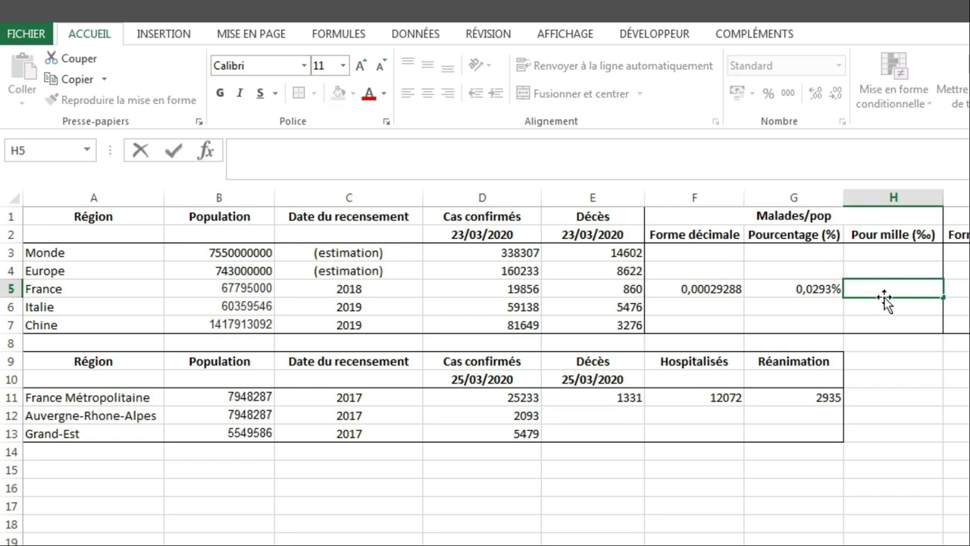
text(=)
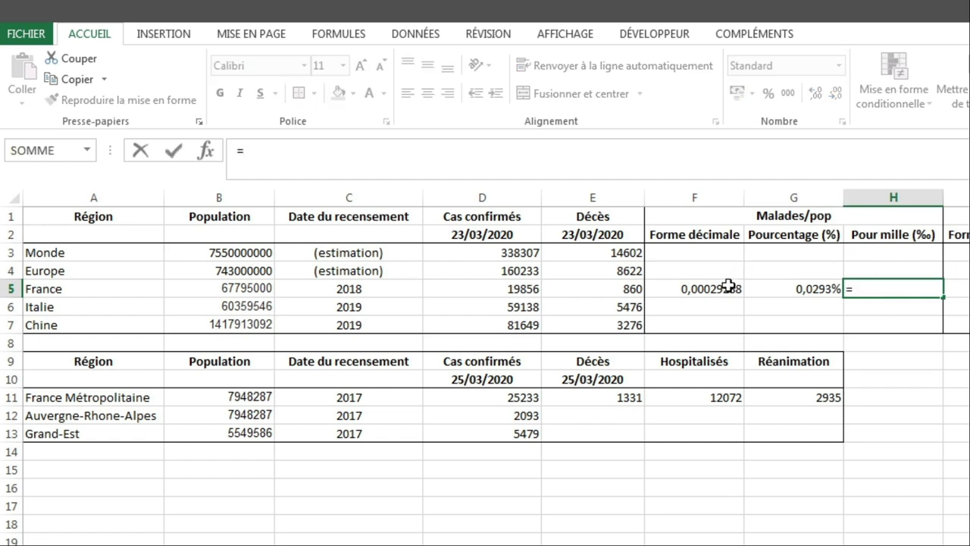
click(695, 288)
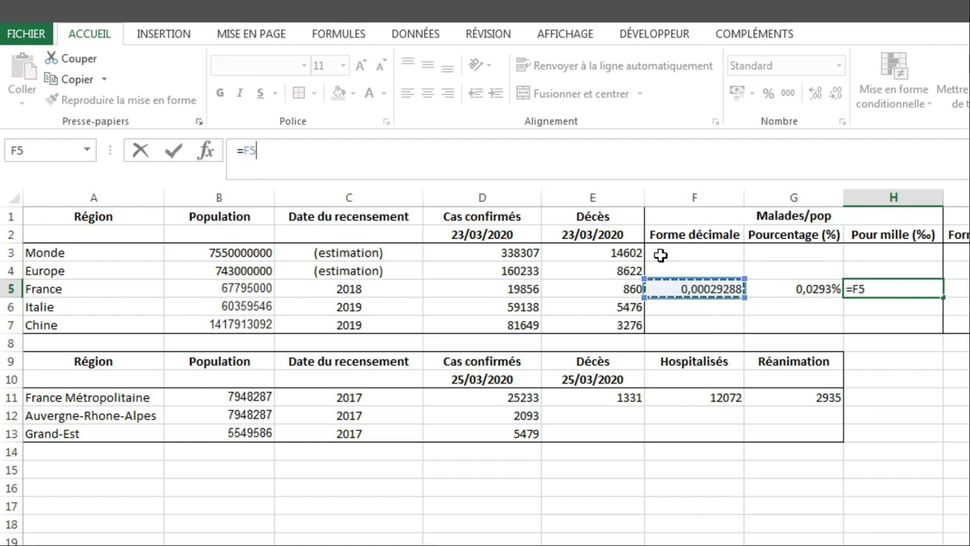
click(269, 151)
text(*1)
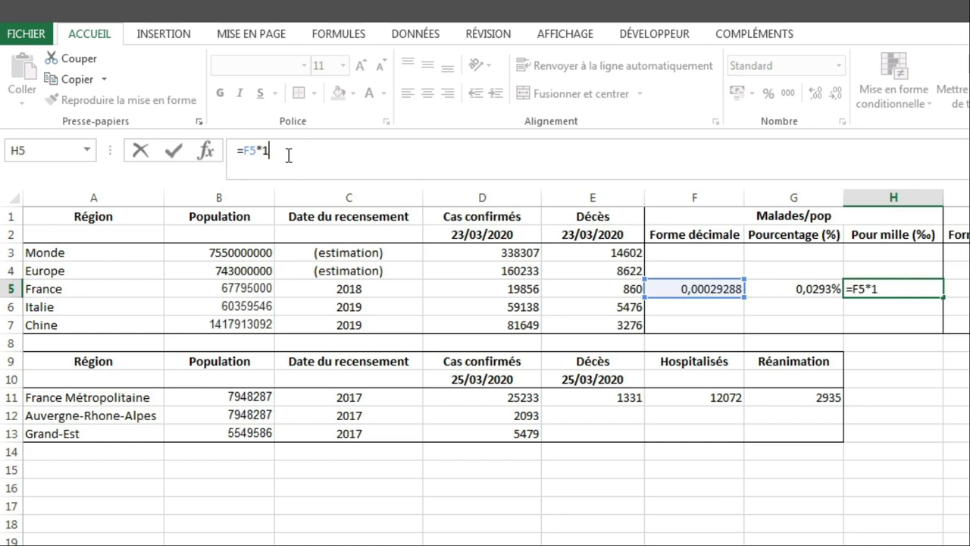
text(000)
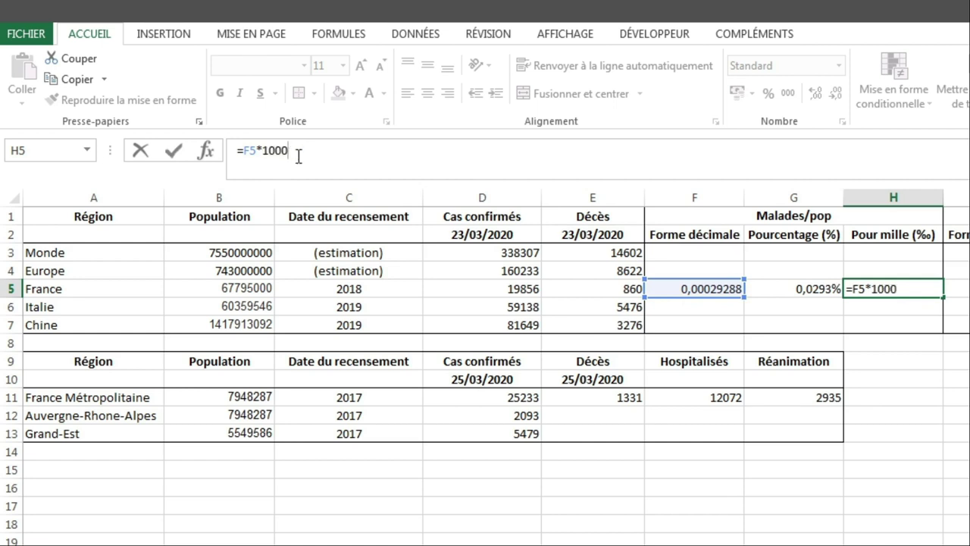
key(Return)
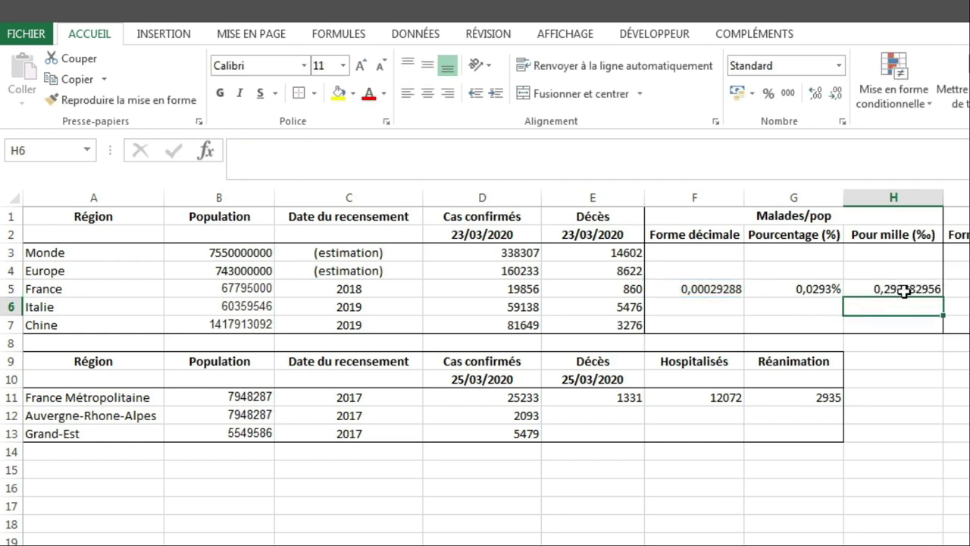
click(909, 288)
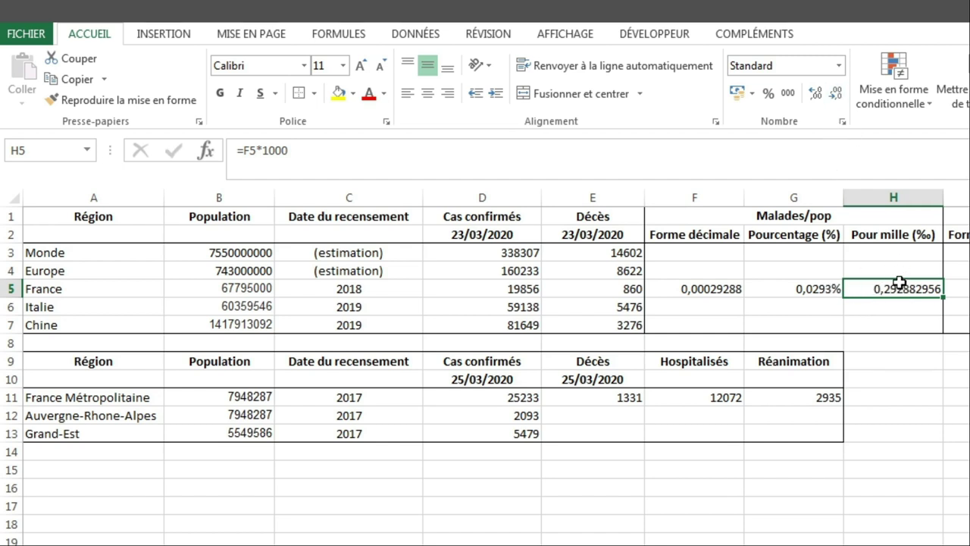
- Reduce H5's decimal places so it displays 0,293
click(834, 94)
click(835, 94)
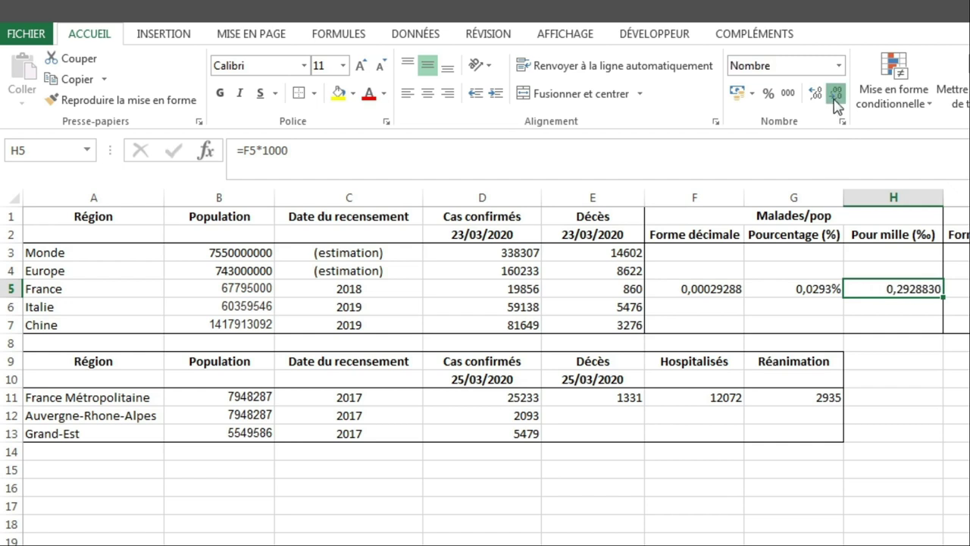
click(835, 94)
click(835, 94)
click(834, 94)
click(834, 94)
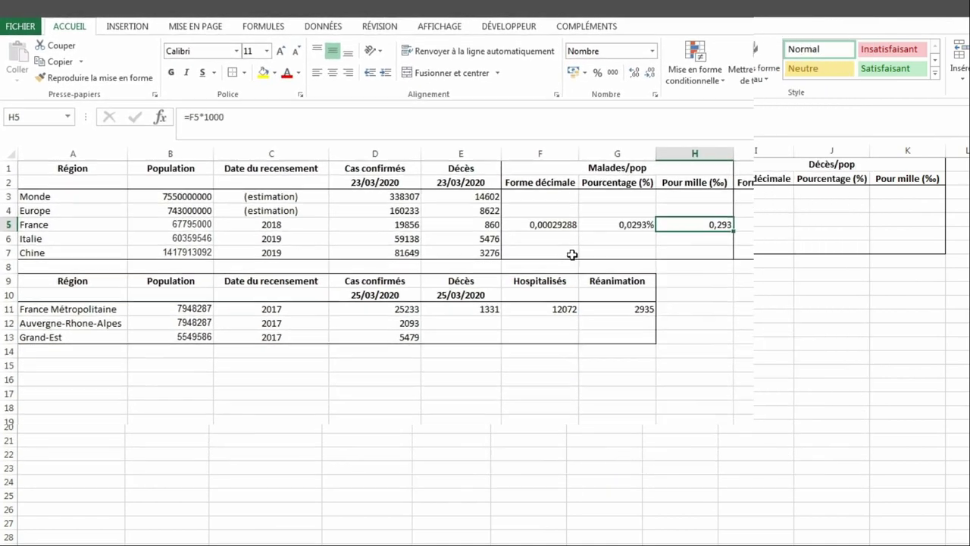
- Check F5's =D5/B5 formula and begin a formula in I5
click(547, 247)
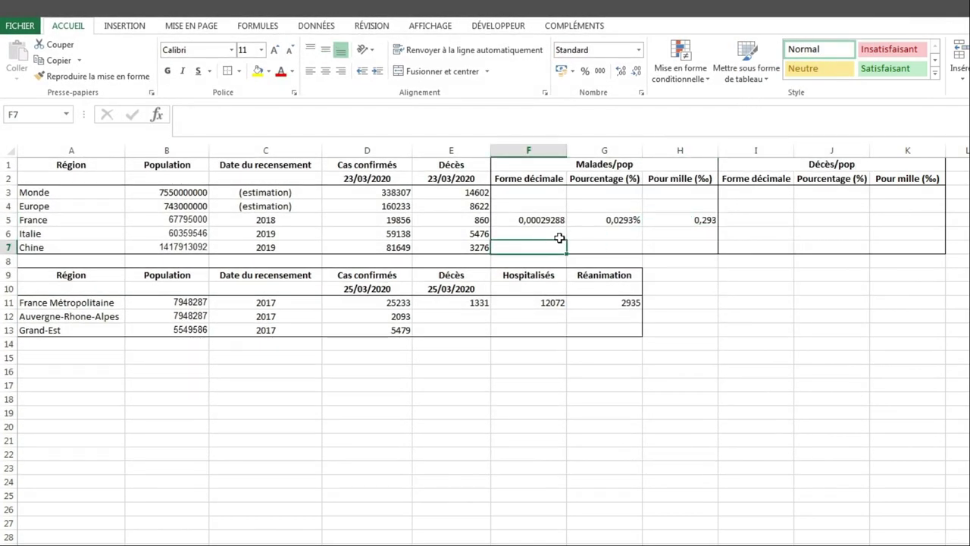
click(551, 222)
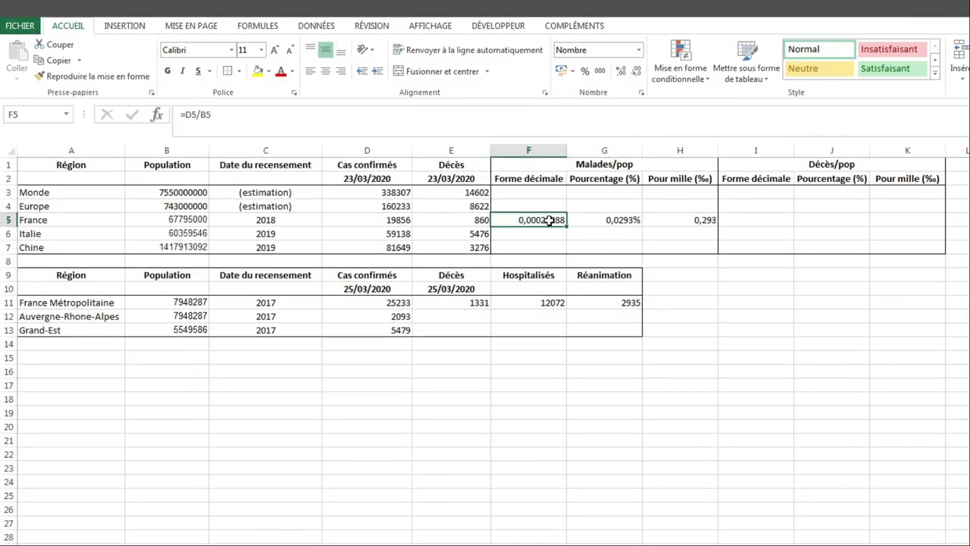
click(742, 221)
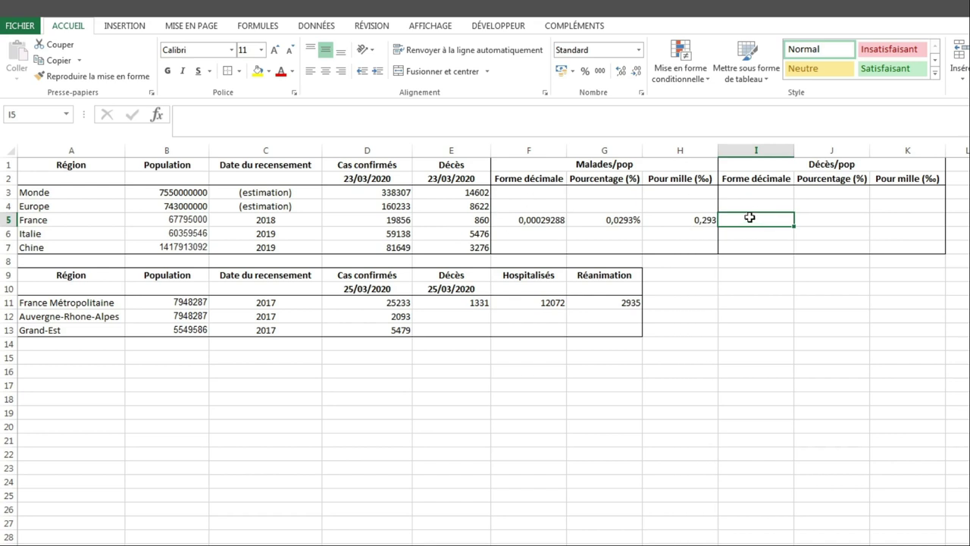
text(=)
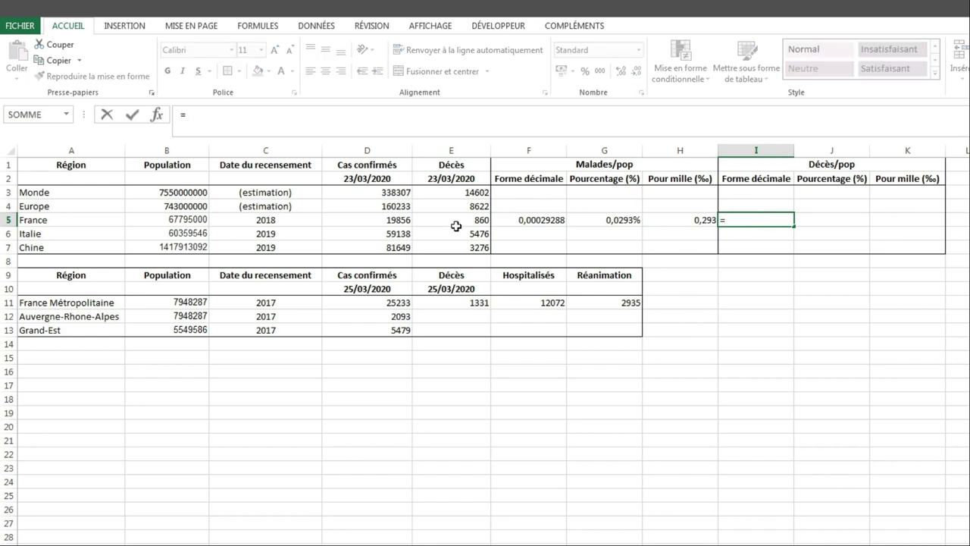
- Divide France's deaths by population in I5 (=E5/B5), giving 1,26853E-05
click(466, 220)
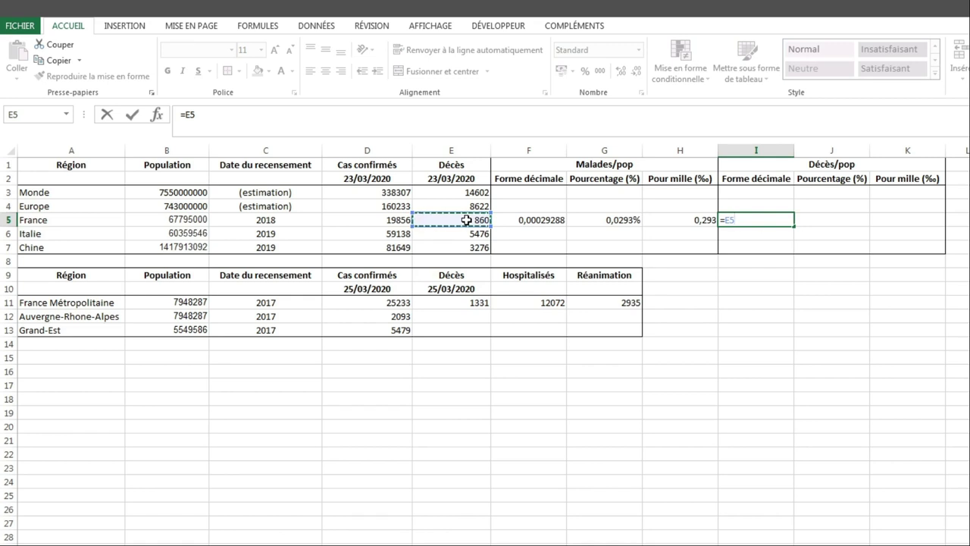
text(/)
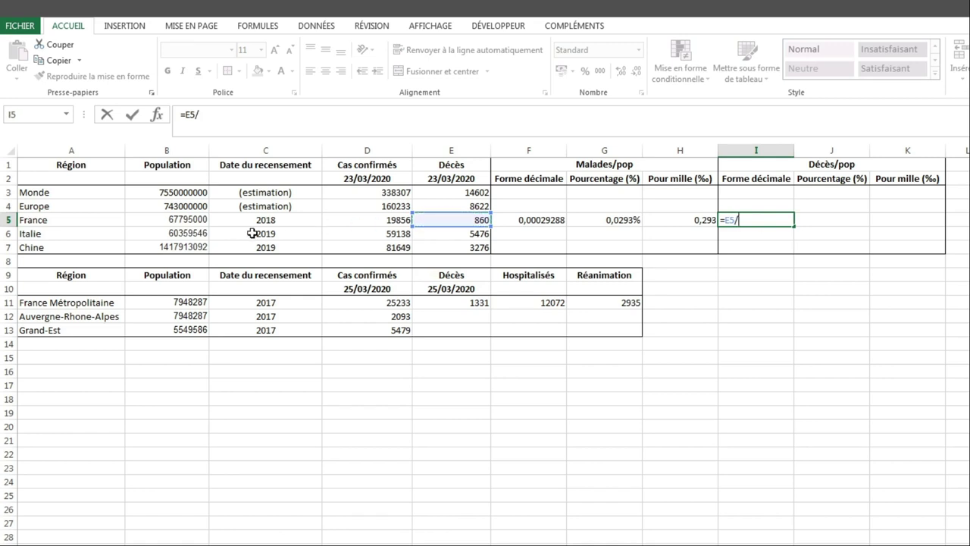
click(185, 219)
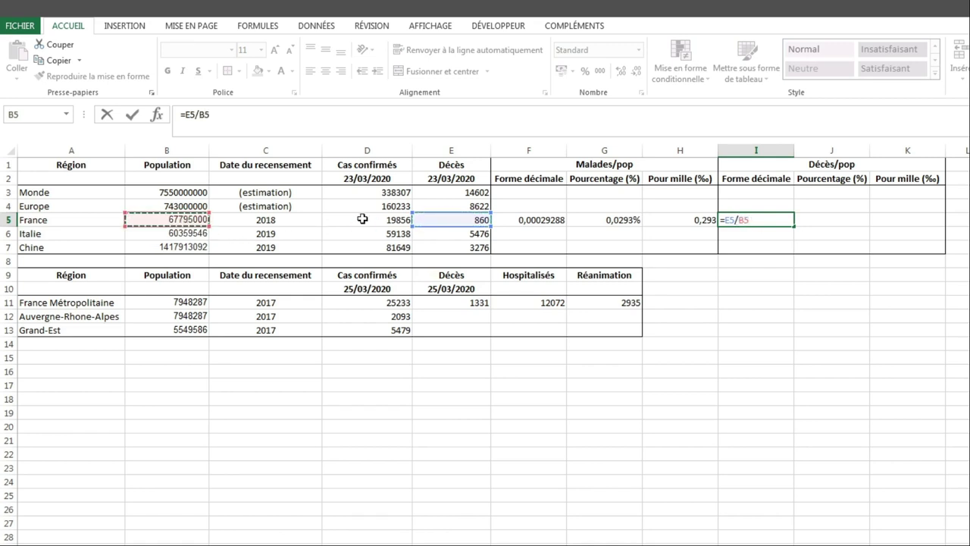
key(Return)
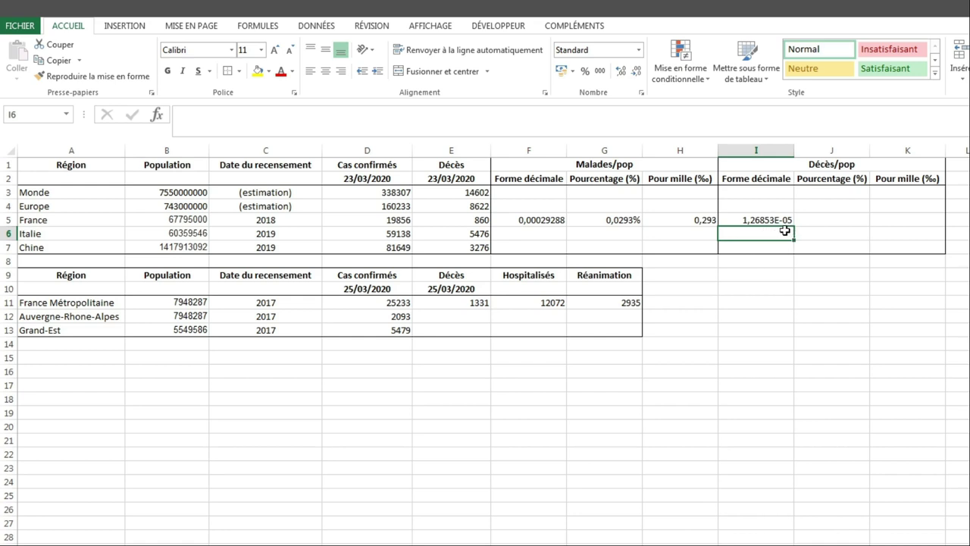
click(735, 221)
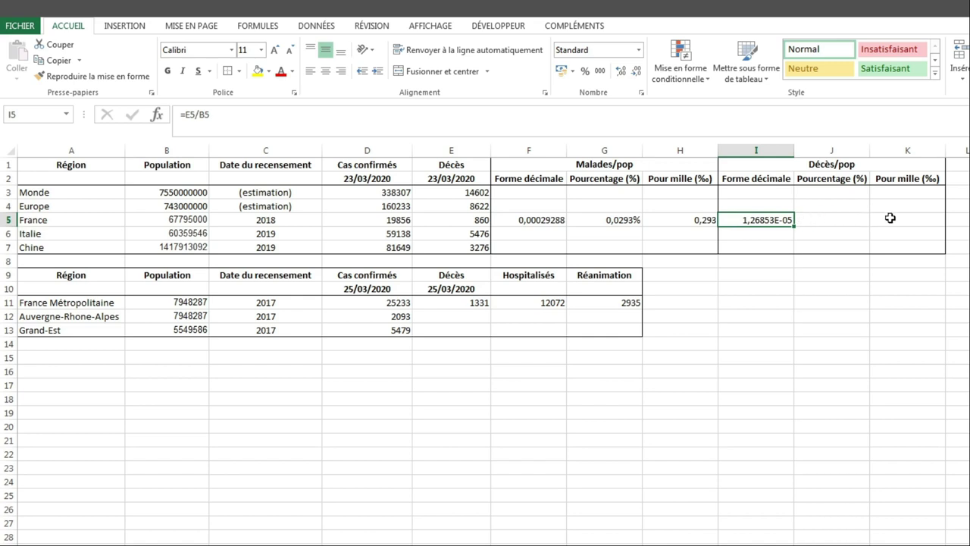
click(826, 218)
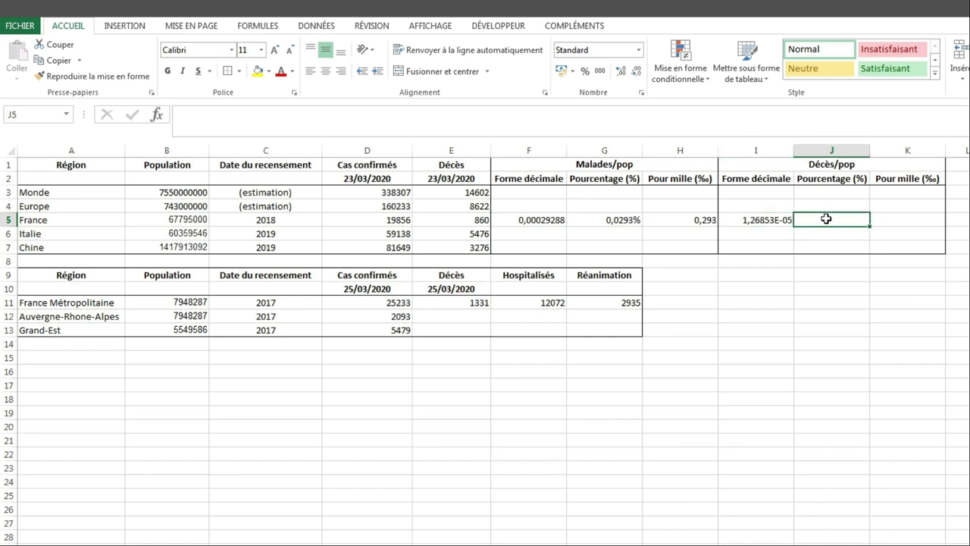
- Copy France's percentage and per-mille case formulas in G5:H5 (0,0293% and 0,293)
click(621, 219)
drag(622, 219, 683, 219)
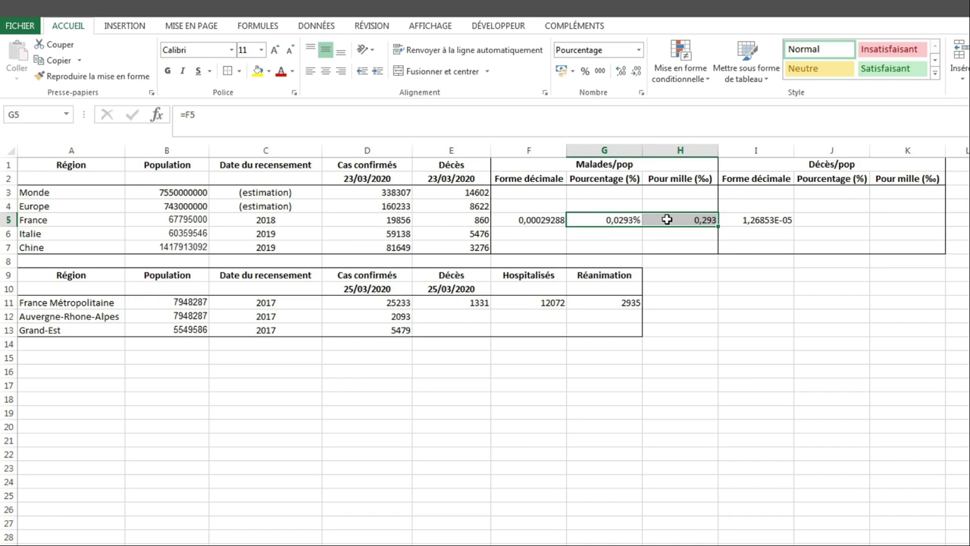
right_click(667, 219)
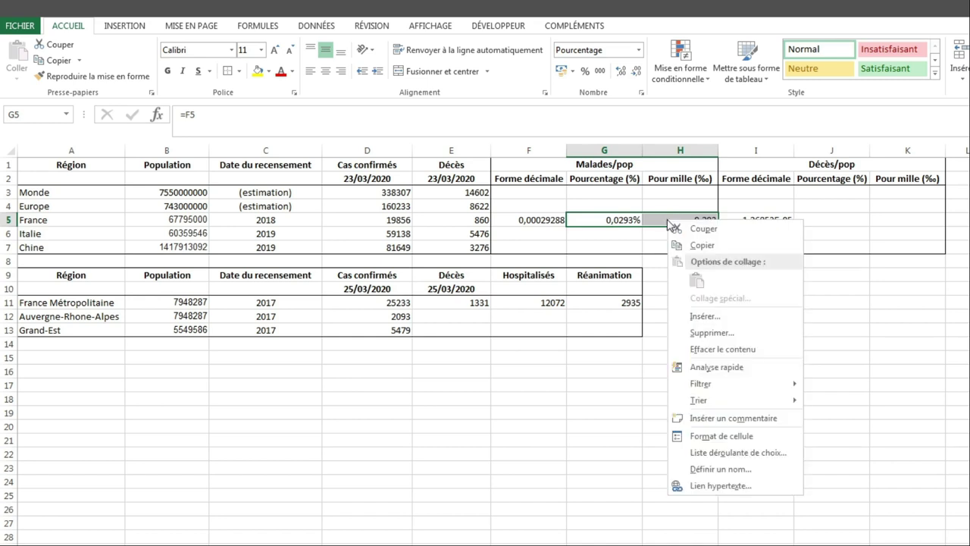
click(697, 245)
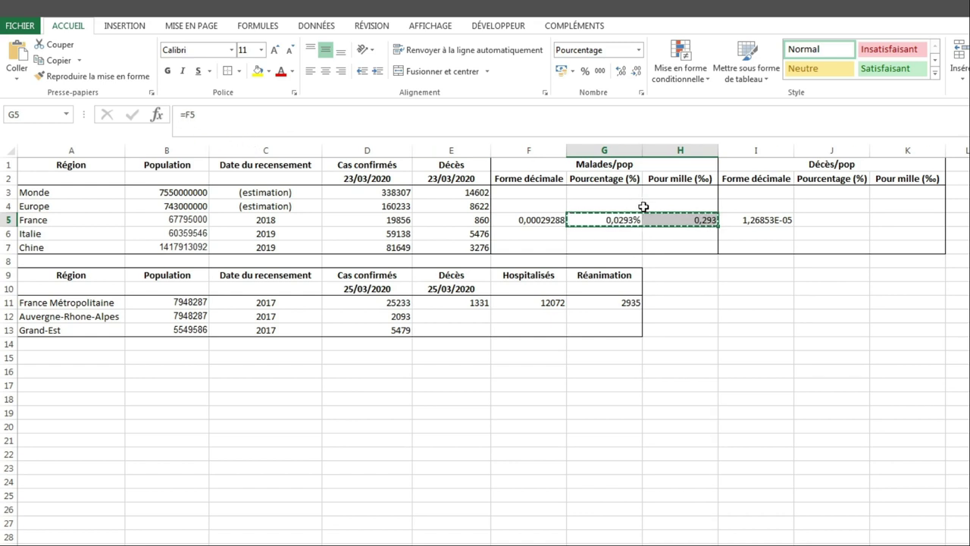
click(682, 220)
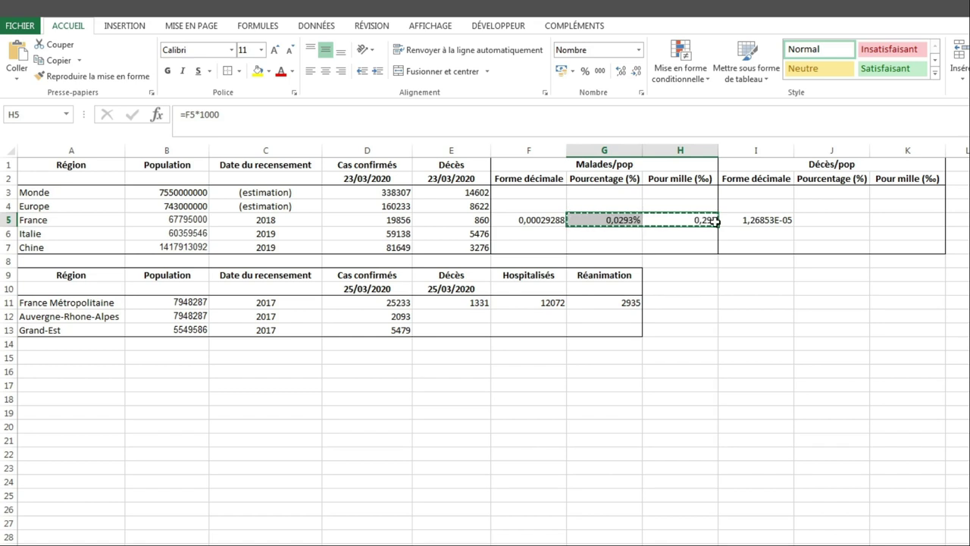
key(Tab)
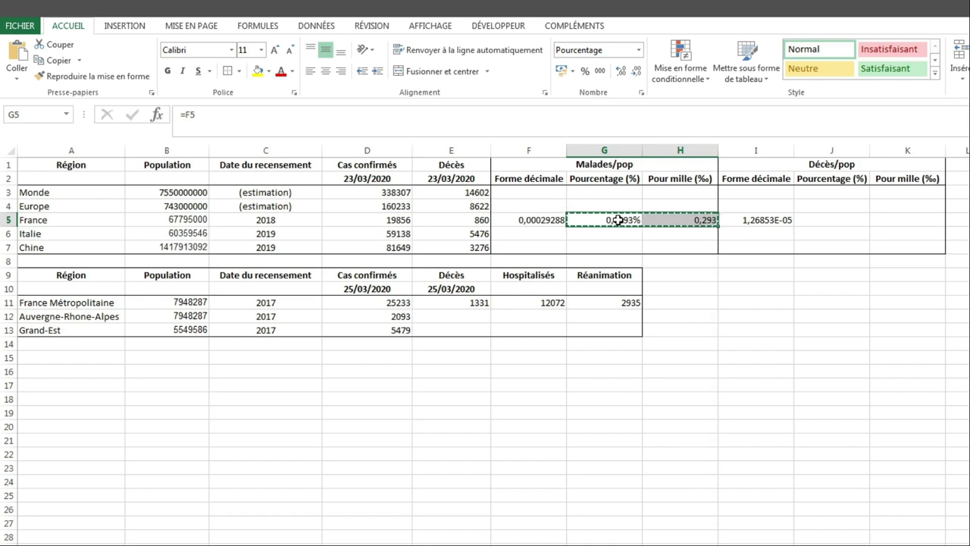
- Paste the copied formulas into J5:K5, giving 0,0013% and 0,013‰ for deaths
click(819, 219)
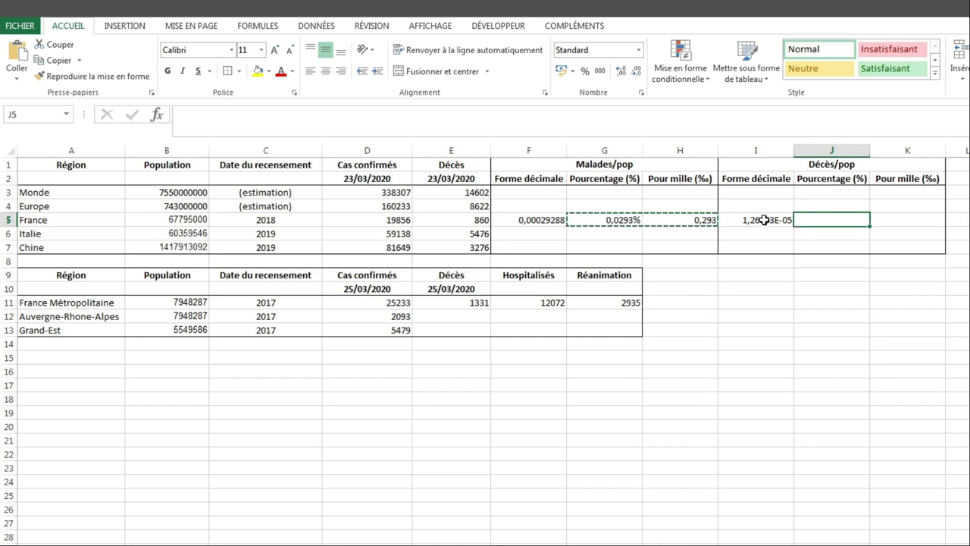
right_click(823, 219)
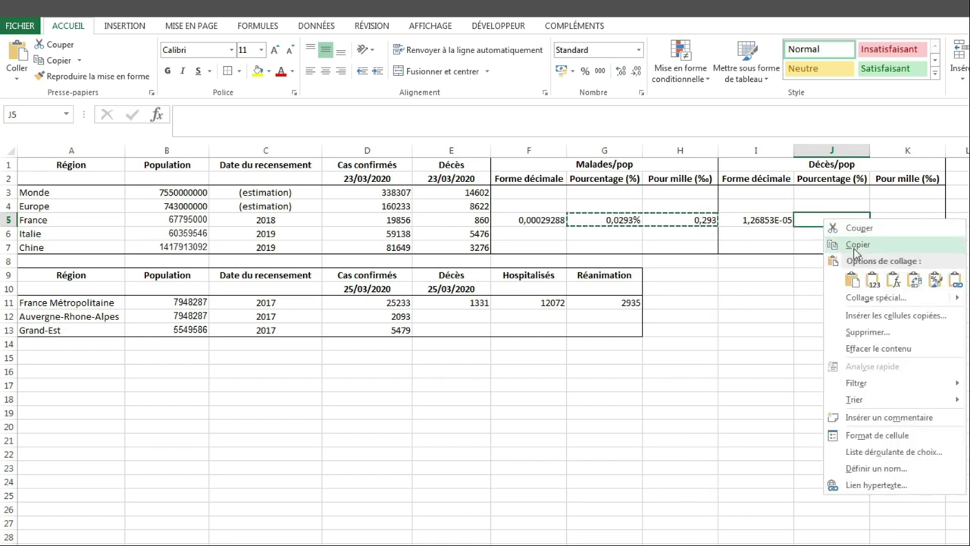
click(852, 282)
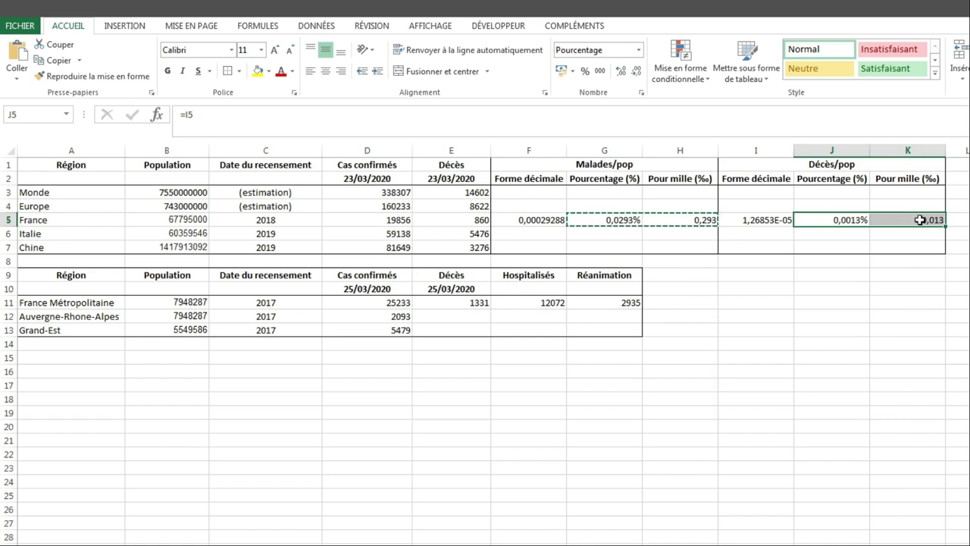
- Verify the formulas =I5 in J5, =I5*1000 in K5 and =F5*1000 in H5
click(839, 220)
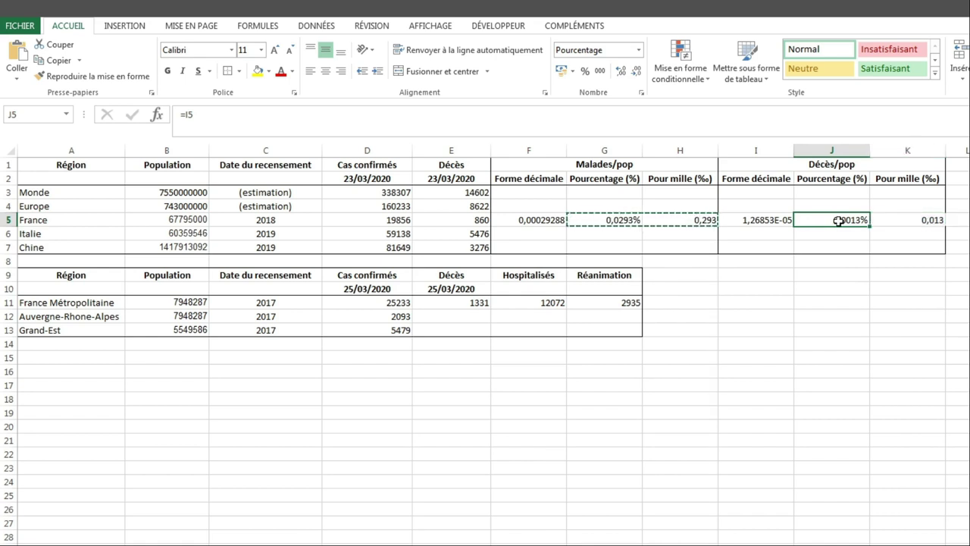
double_click(832, 221)
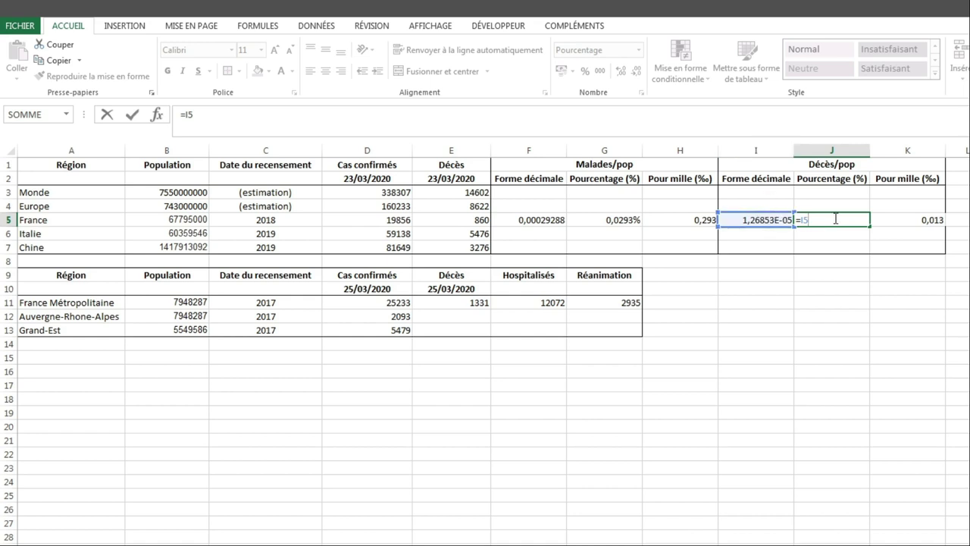
key(Tab)
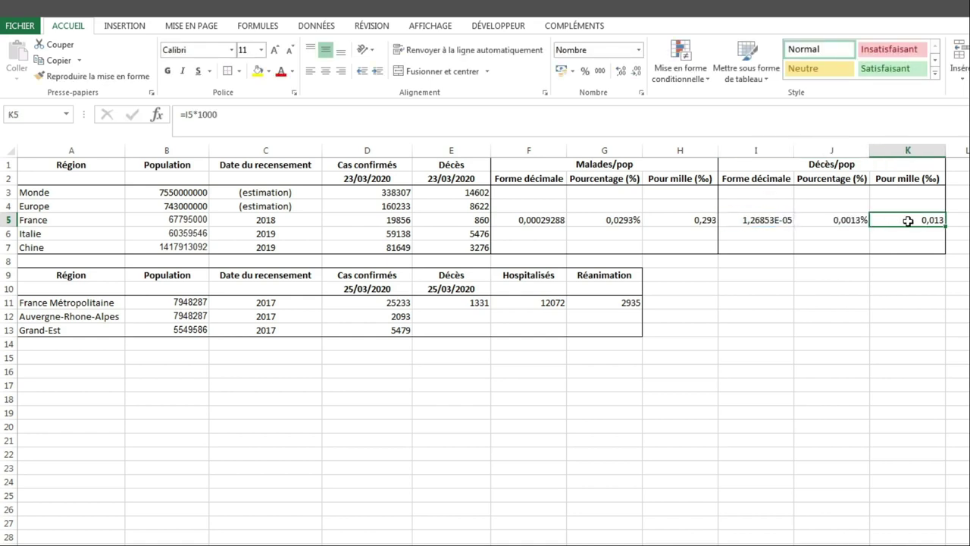
key(F2)
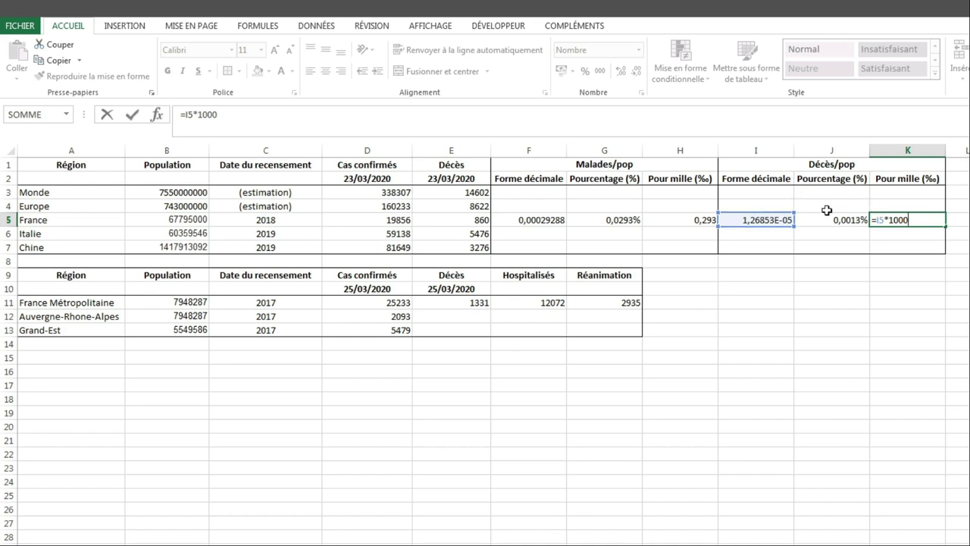
key(Return)
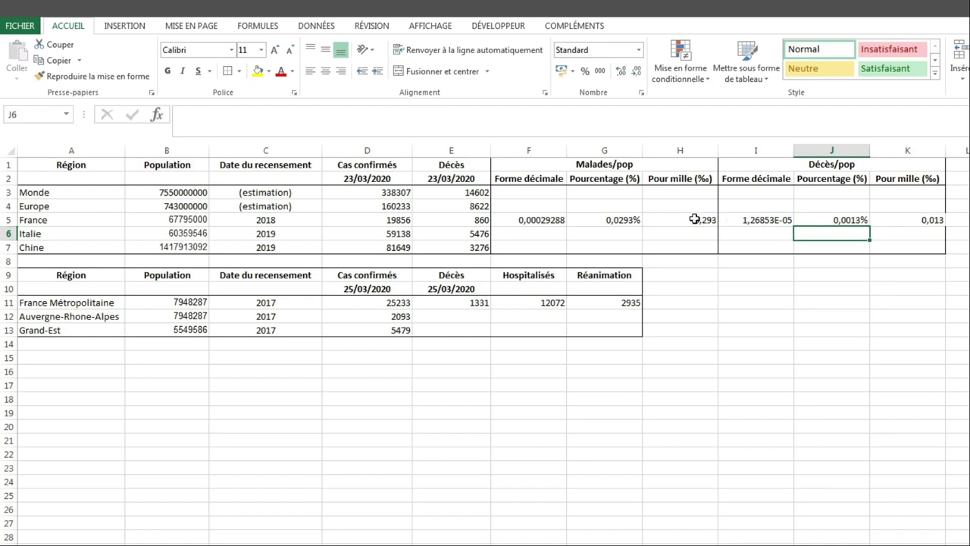
double_click(693, 218)
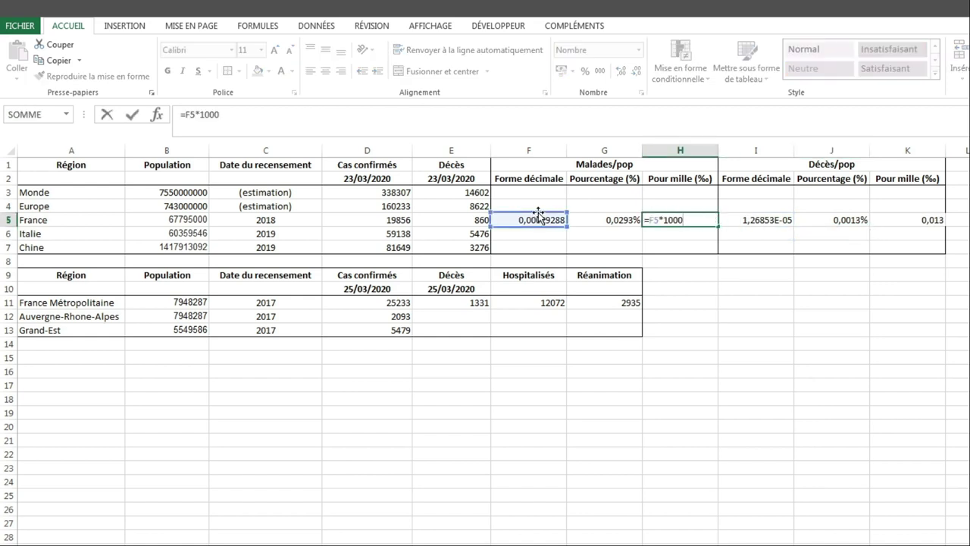
key(Return)
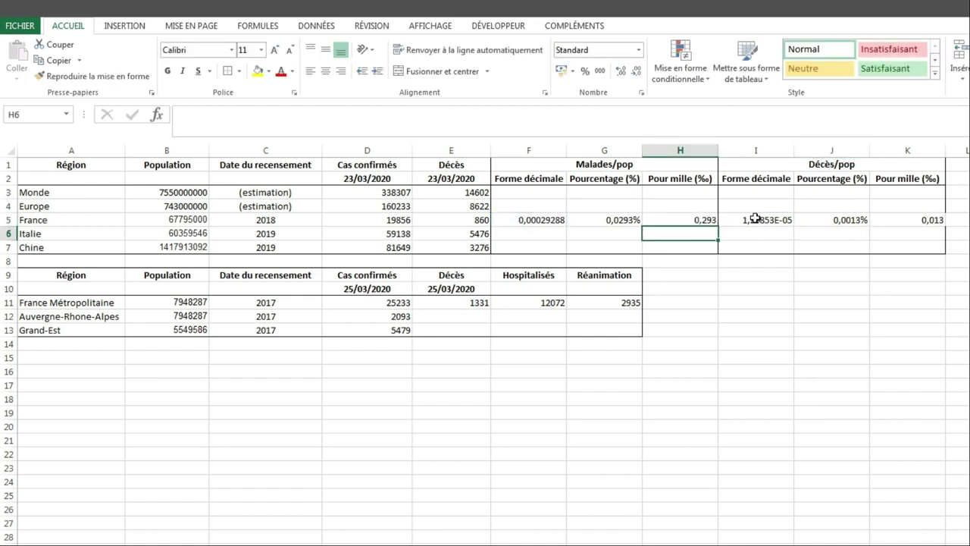
click(753, 220)
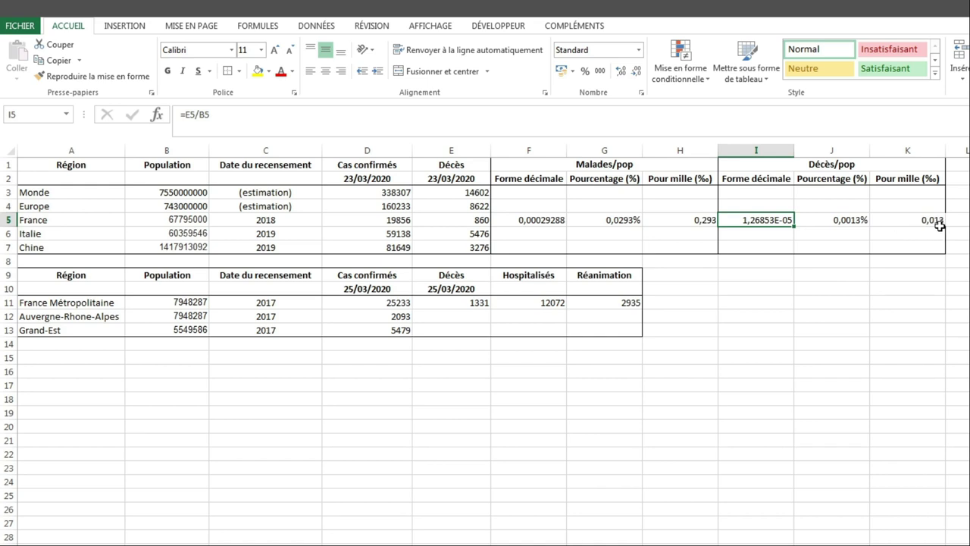
- Review the formulas and number formats in K5, J5 and I5
click(937, 223)
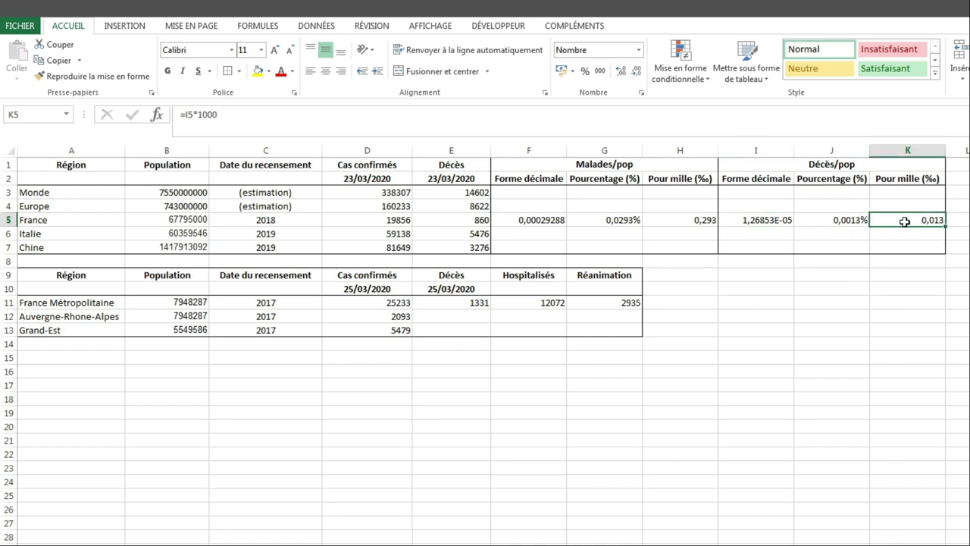
click(843, 219)
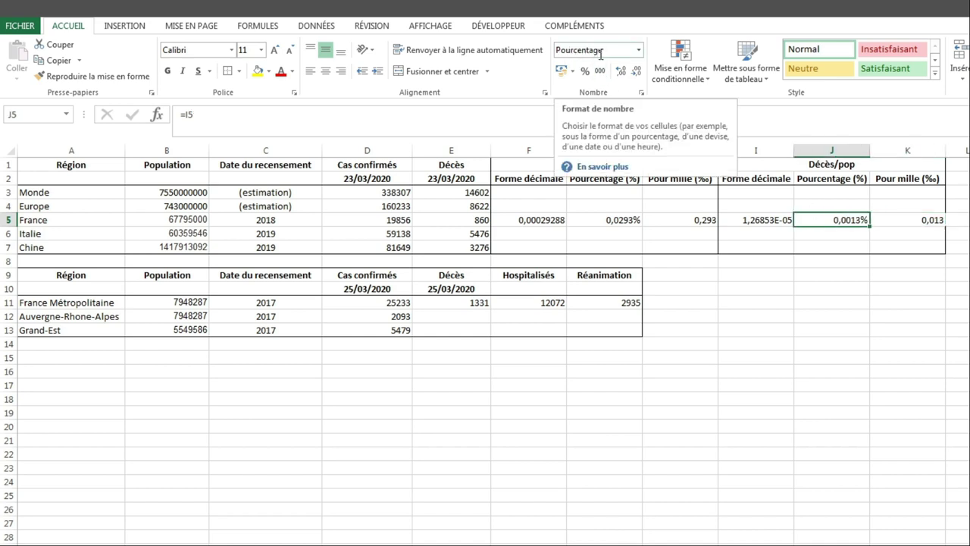
click(887, 220)
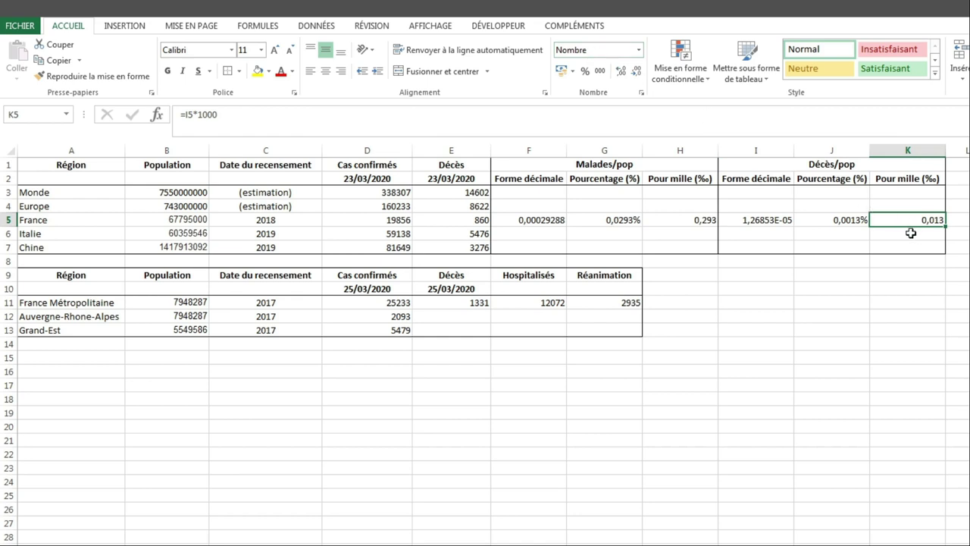
click(770, 221)
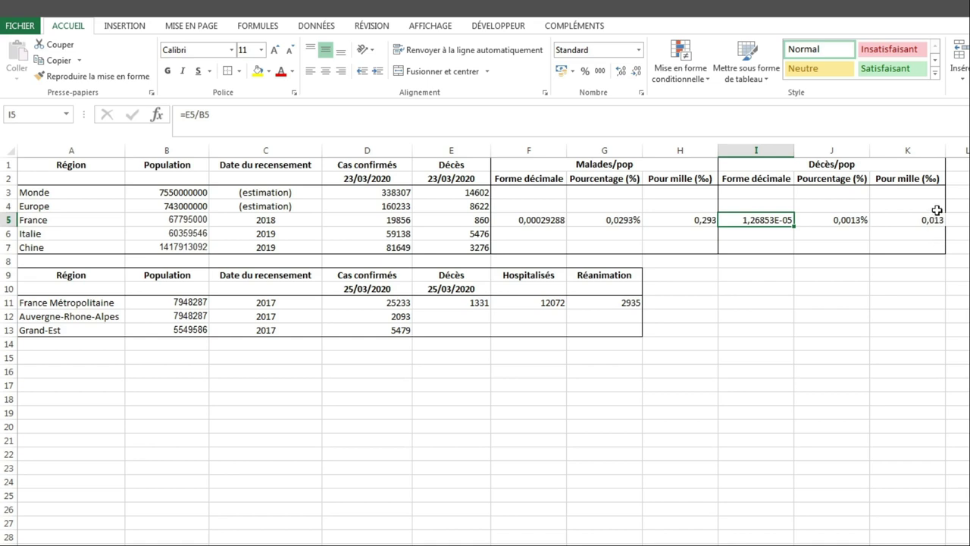
- Add borders to cells K3:K7 of the deaths per-mille column
click(914, 207)
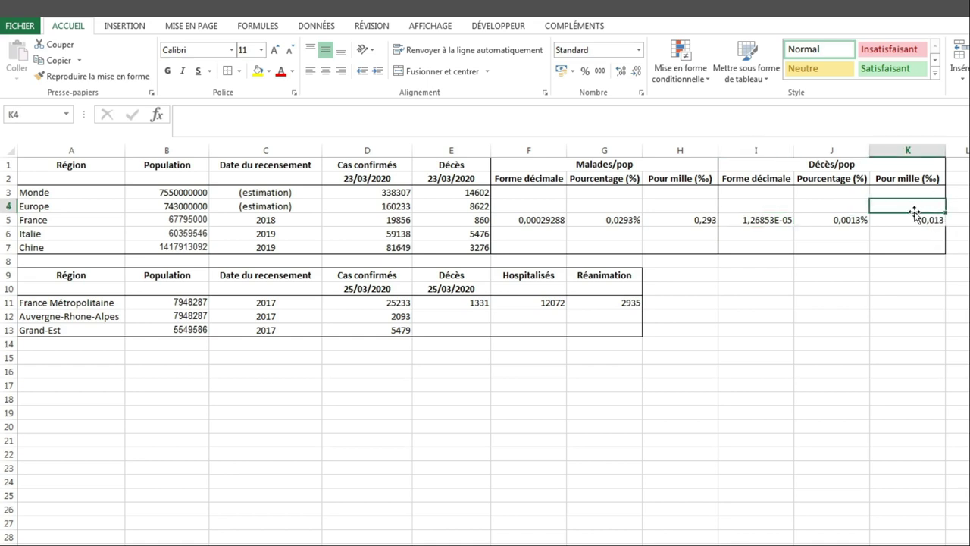
click(914, 221)
click(905, 203)
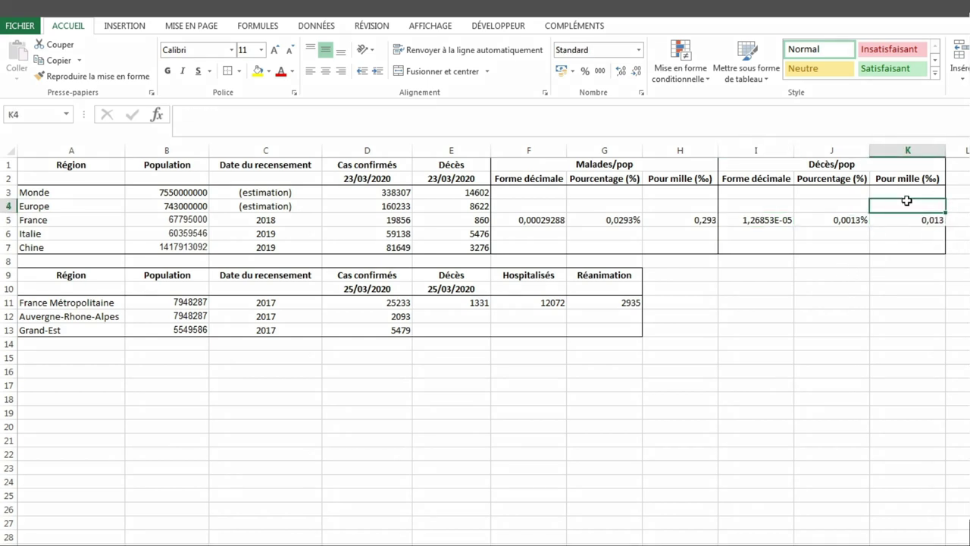
click(909, 220)
drag(886, 192, 900, 247)
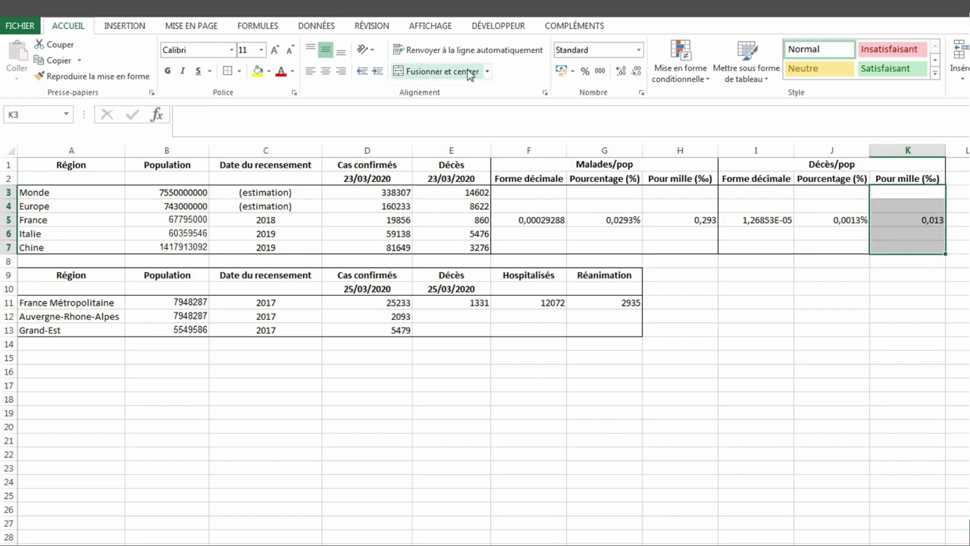
click(236, 73)
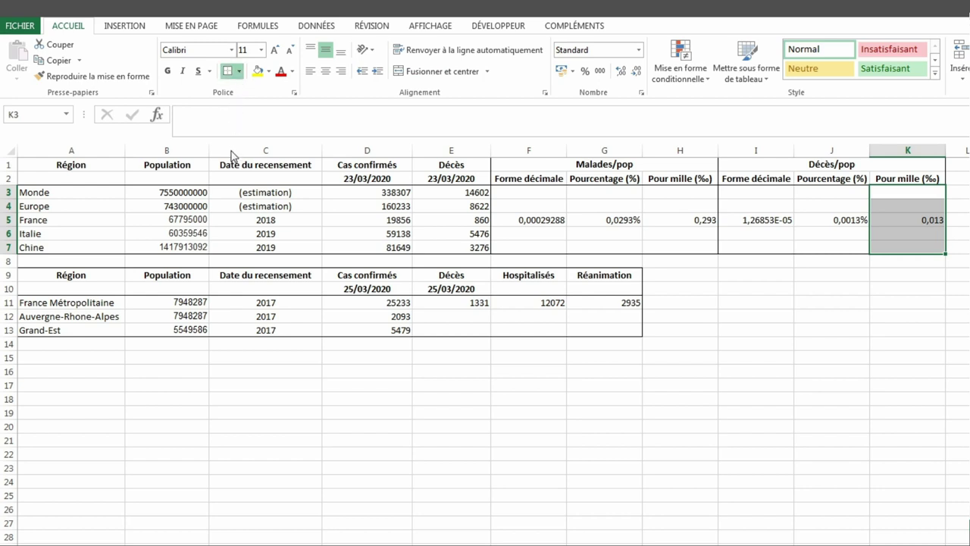
- Check the formulas in K5, J7 and F5
click(881, 219)
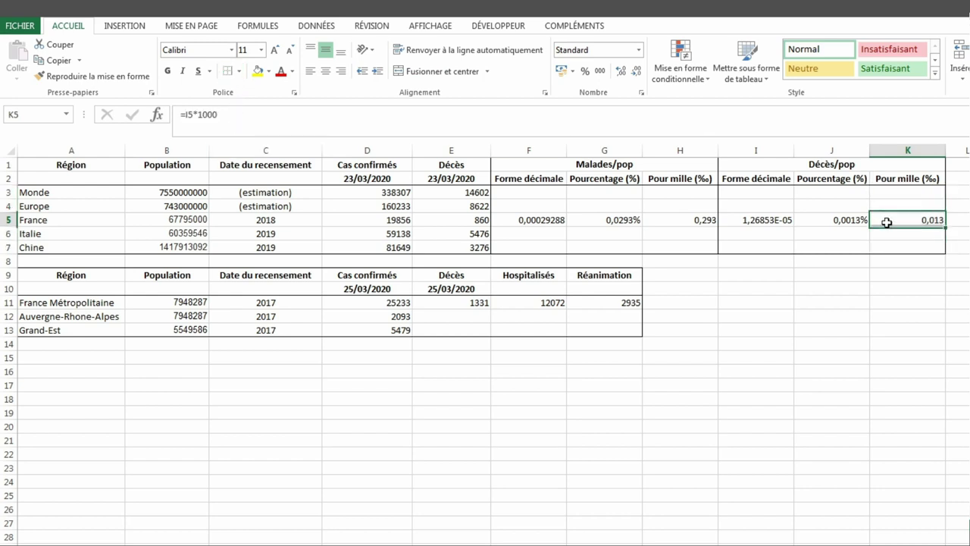
click(826, 246)
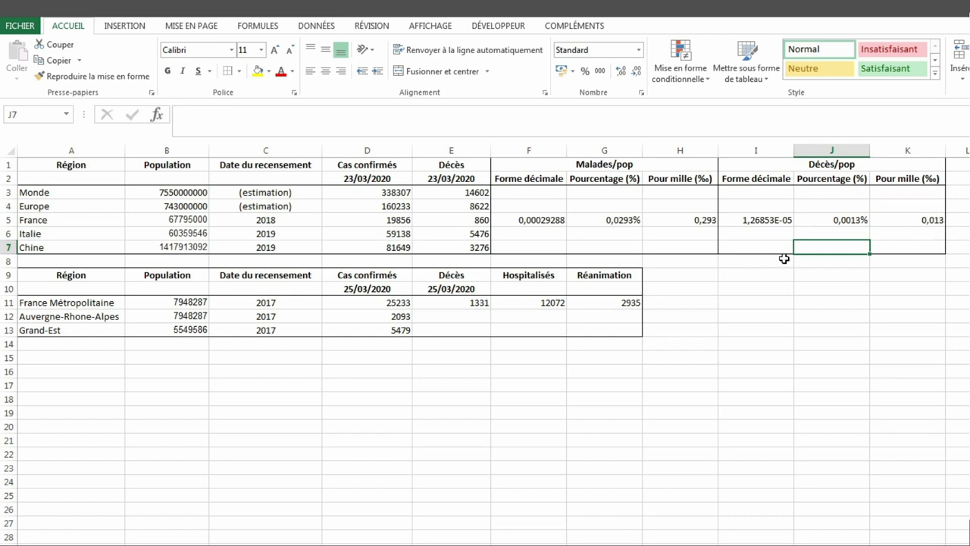
click(523, 222)
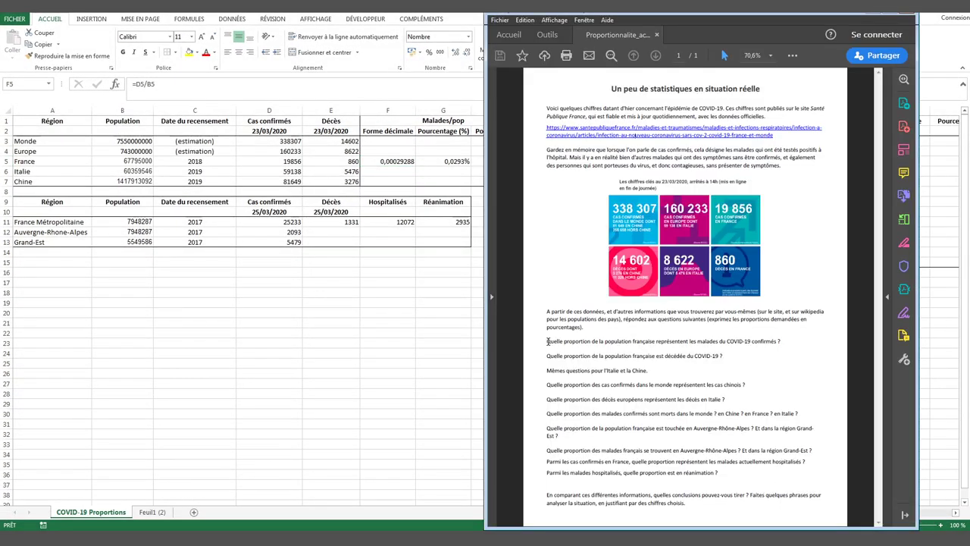
- Read the first two PDF questions on French cases and deaths, then return to Excel
drag(548, 341, 722, 357)
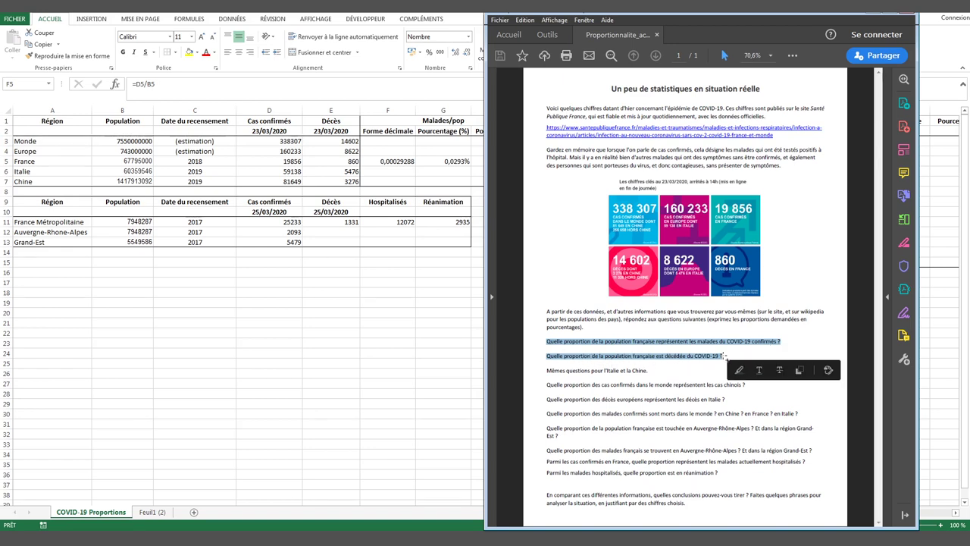
key(alt+Tab)
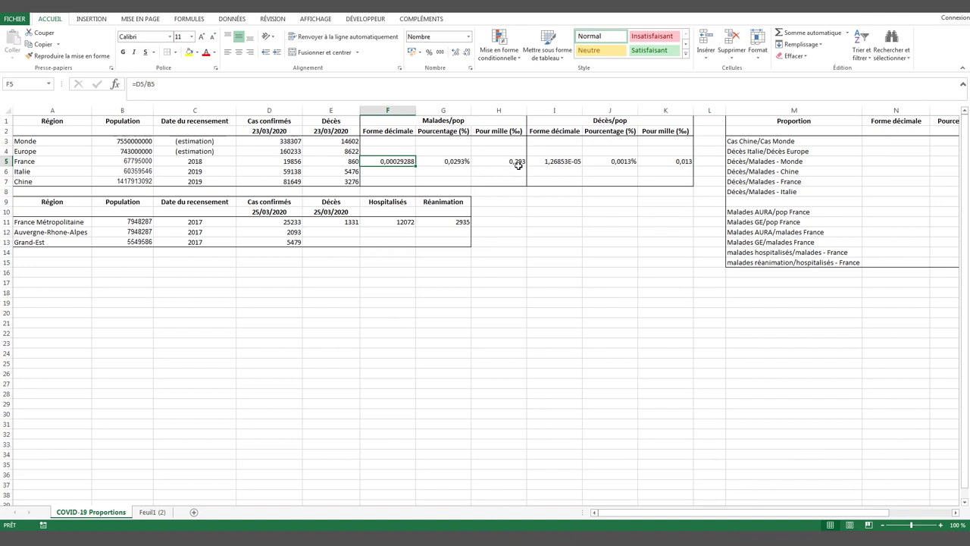
click(499, 163)
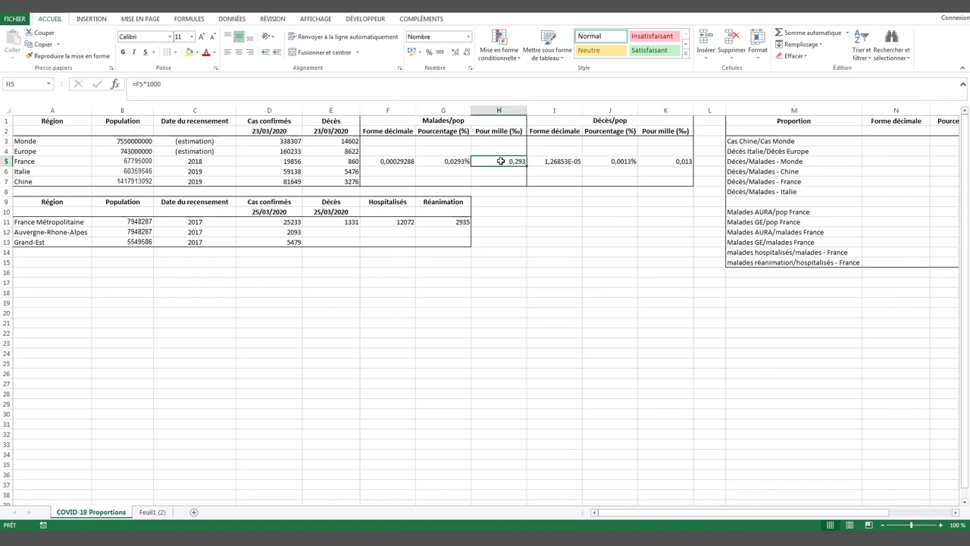
click(658, 164)
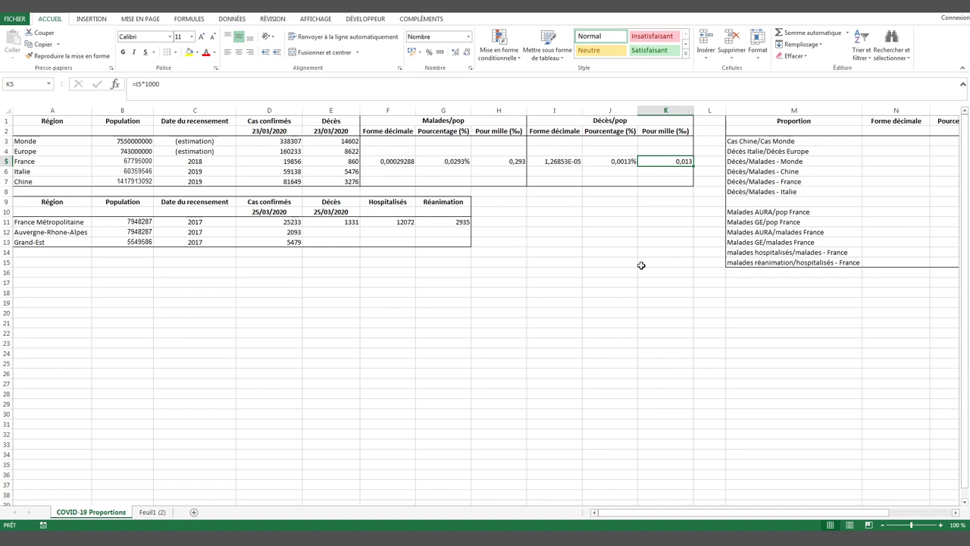
key(alt+Tab)
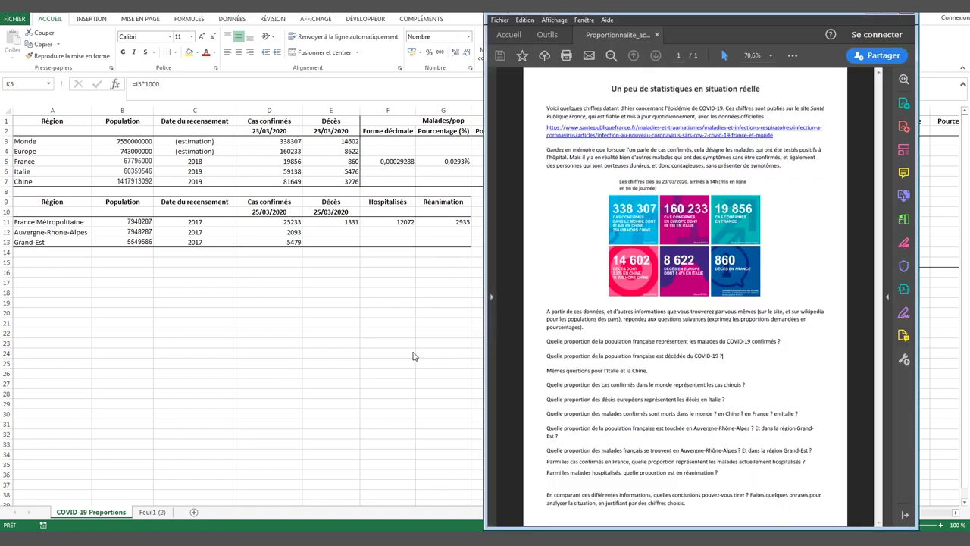
key(alt+Tab)
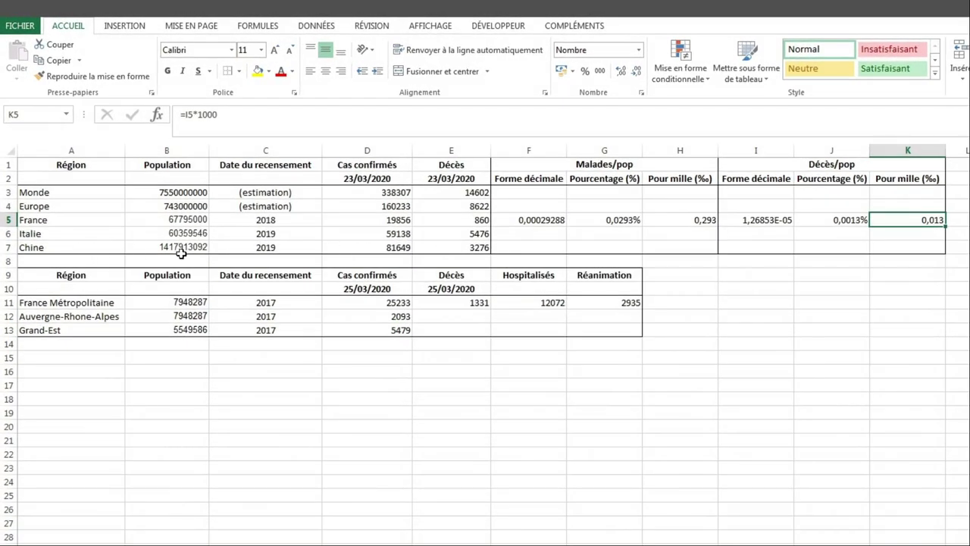
click(188, 248)
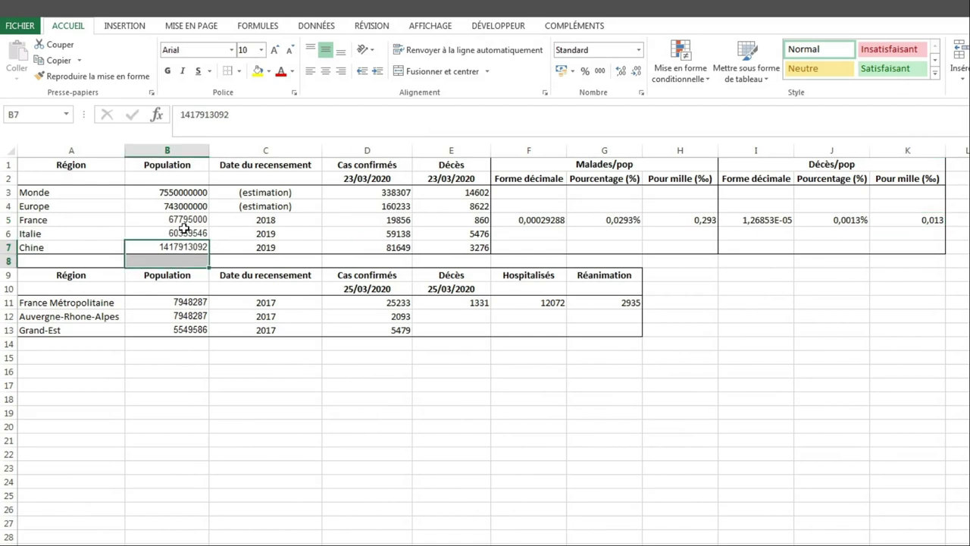
drag(189, 230, 190, 244)
drag(383, 232, 387, 245)
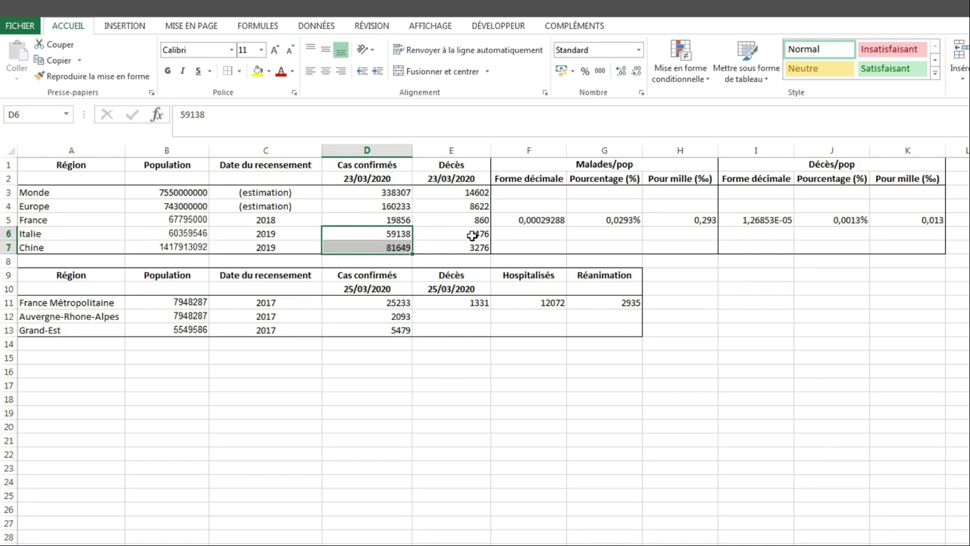
drag(456, 230, 456, 247)
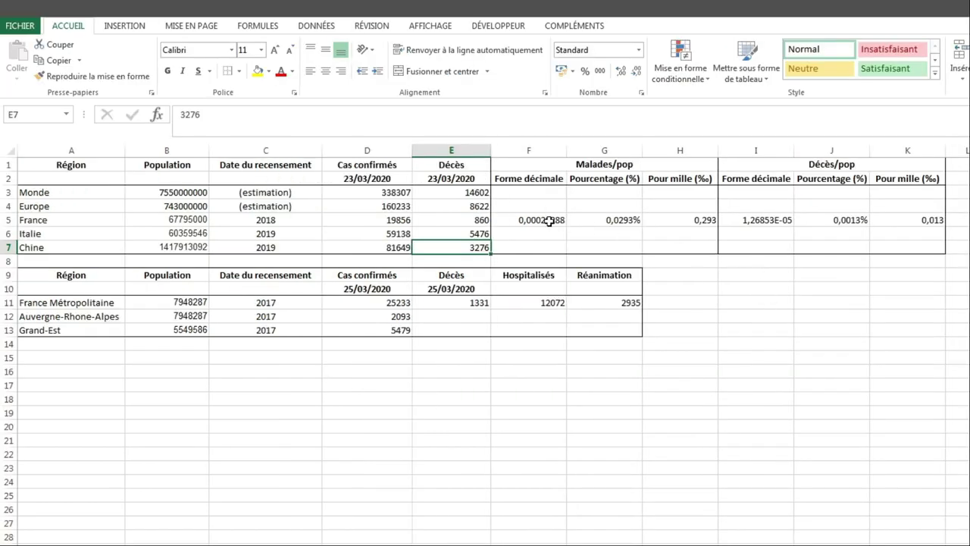
drag(542, 219, 914, 219)
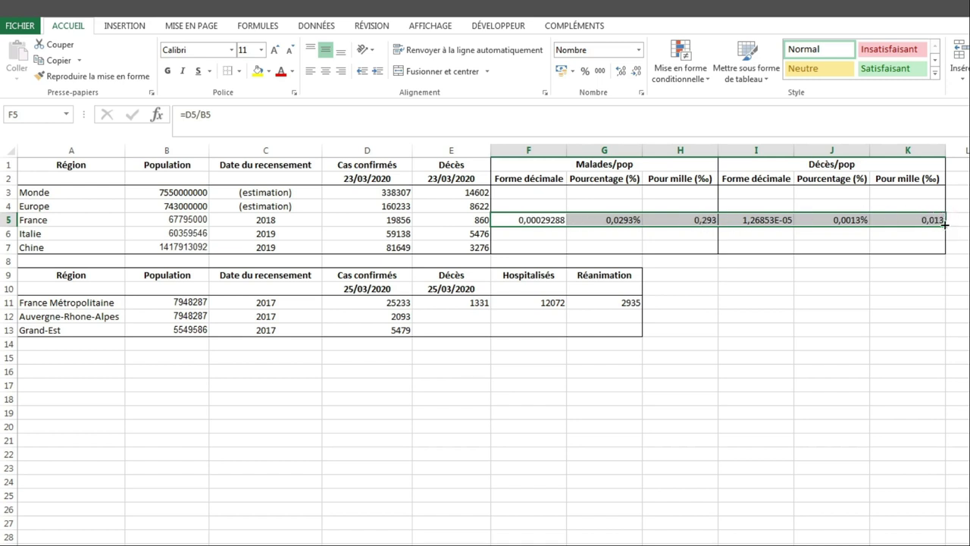
right_click(529, 220)
click(542, 243)
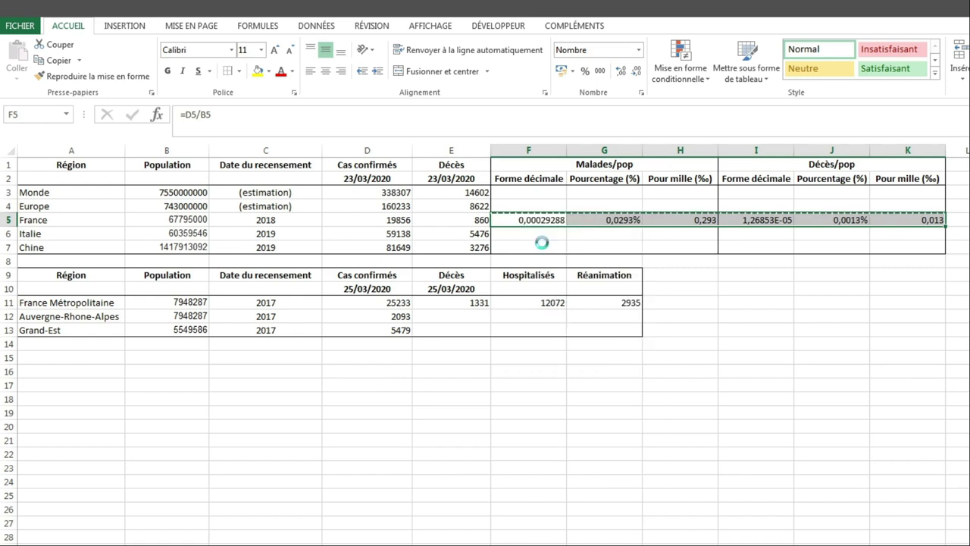
right_click(530, 234)
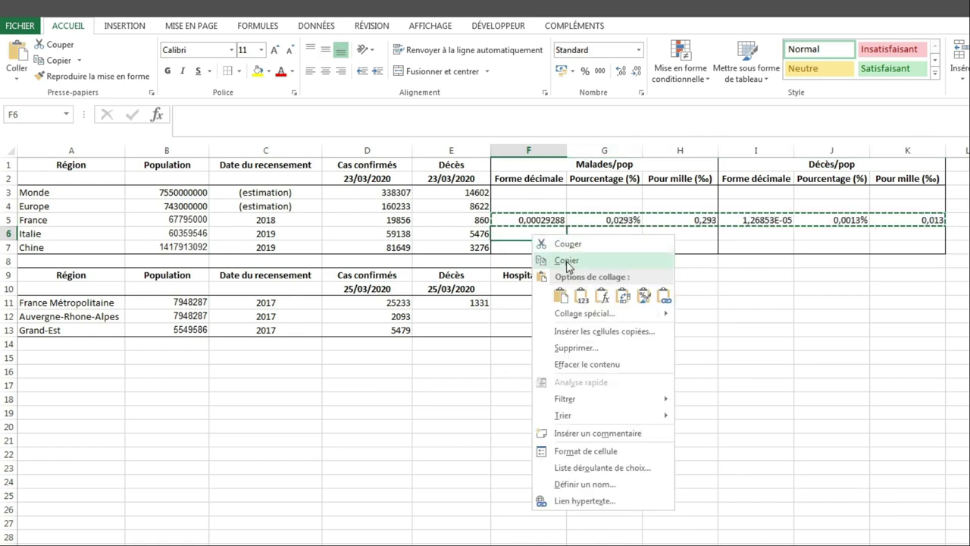
click(561, 295)
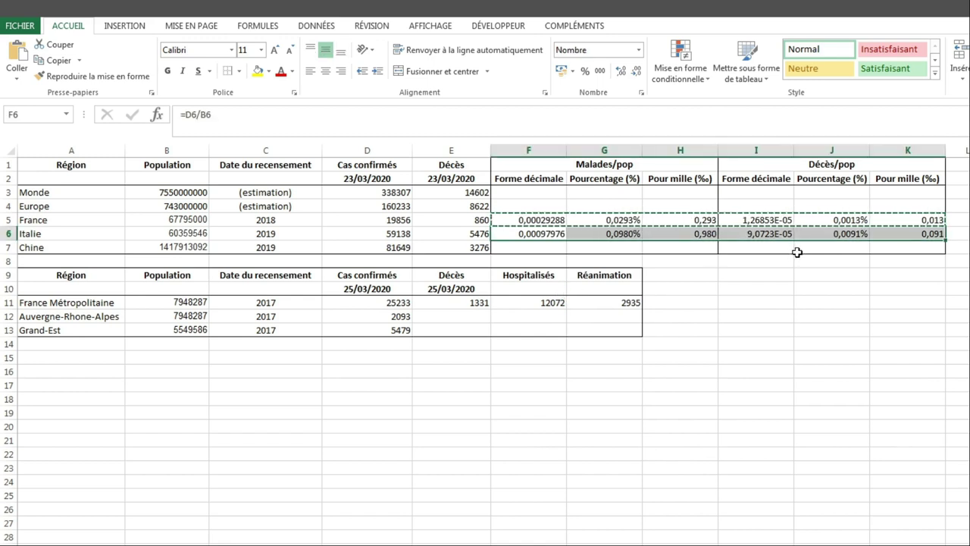
key(ctrl+z)
click(562, 220)
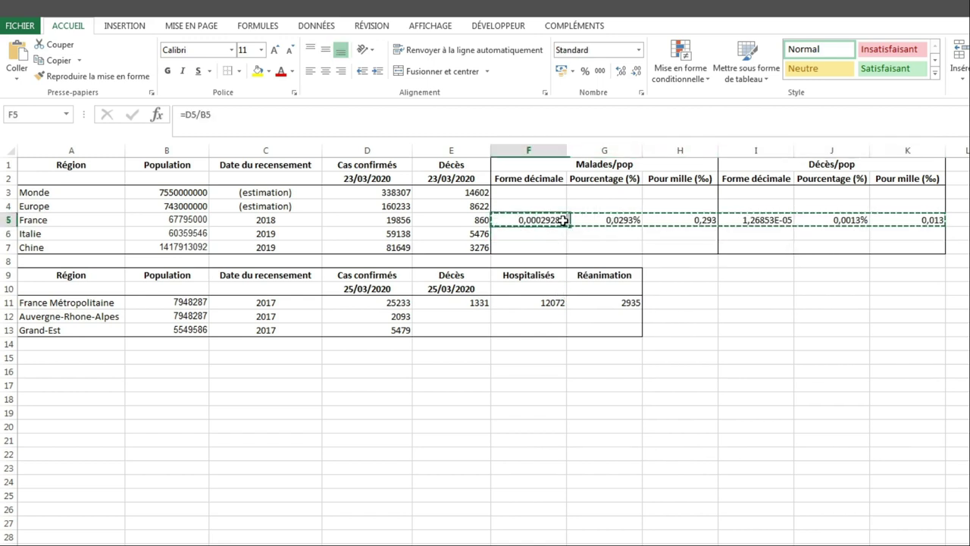
drag(563, 220, 902, 222)
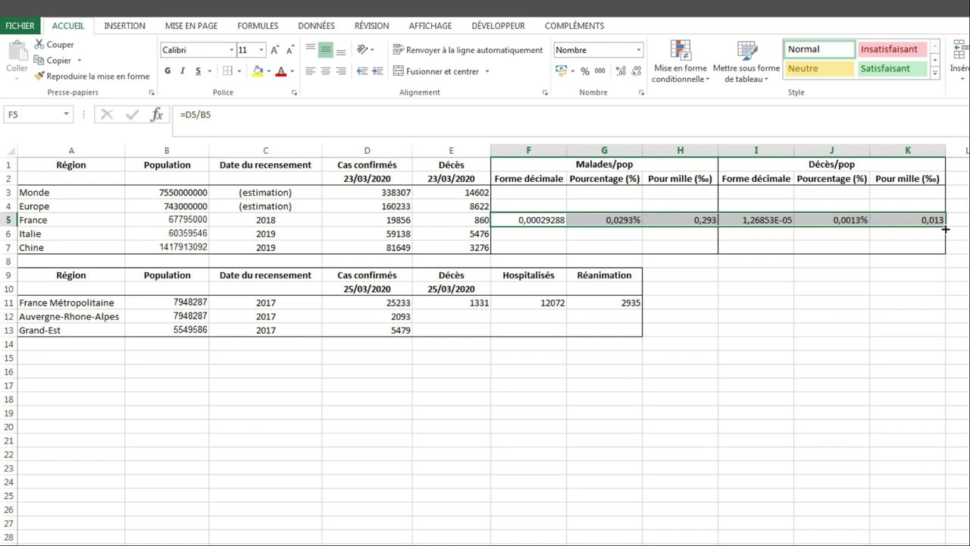
- Fill France's F5:K5 formulas down through the Italie and Chine rows
drag(946, 229, 940, 256)
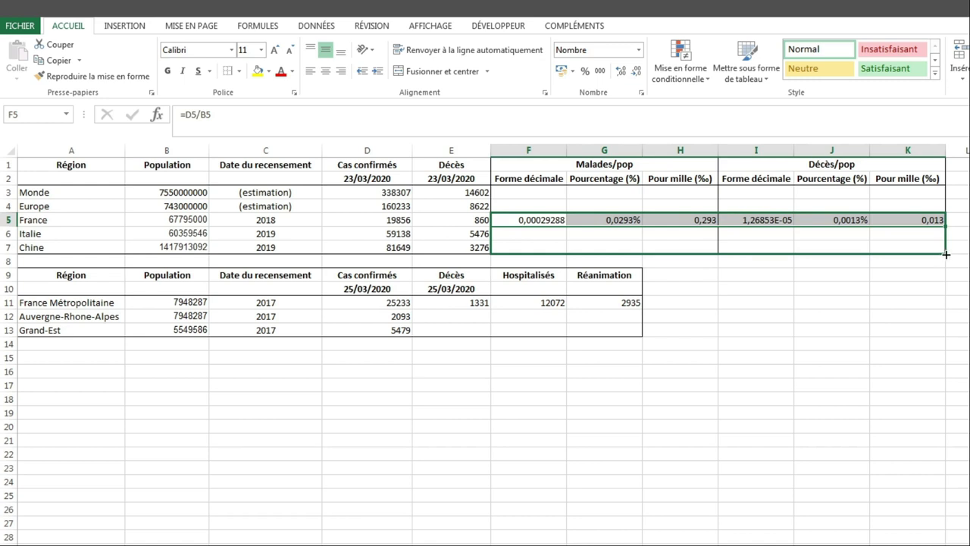
drag(946, 255, 946, 254)
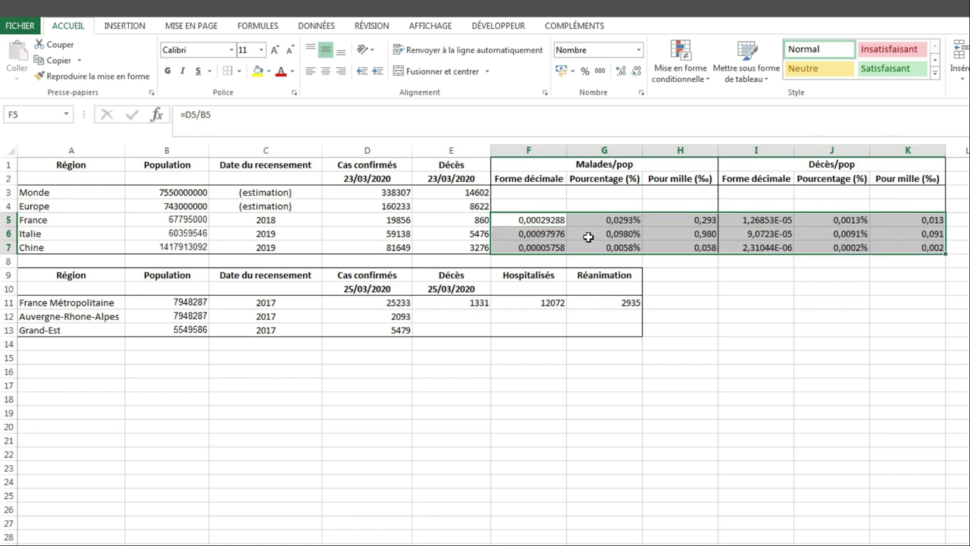
click(529, 234)
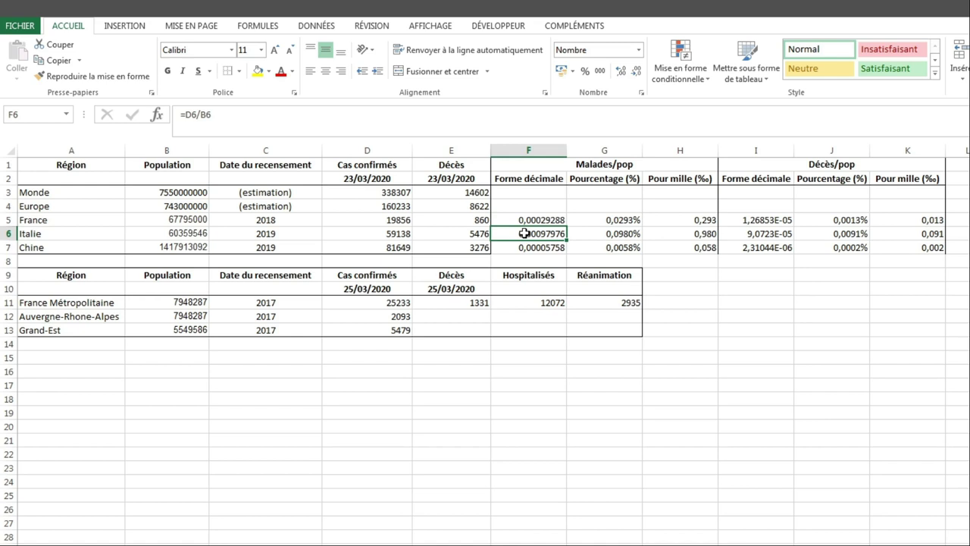
double_click(524, 233)
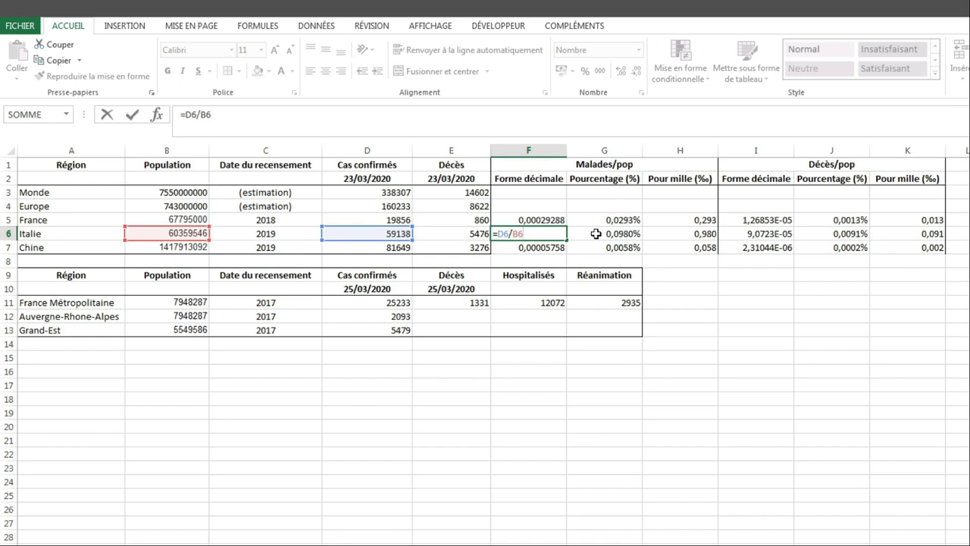
key(Tab)
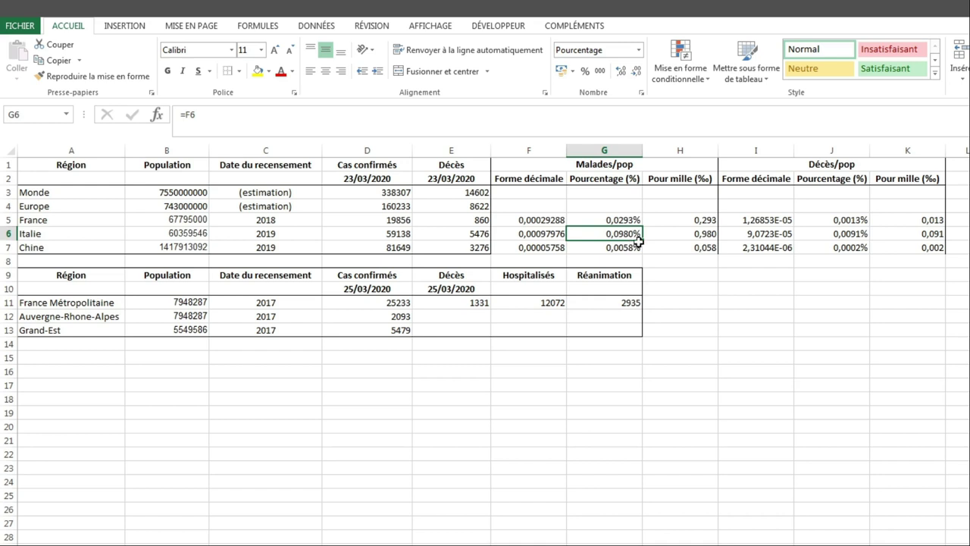
click(673, 236)
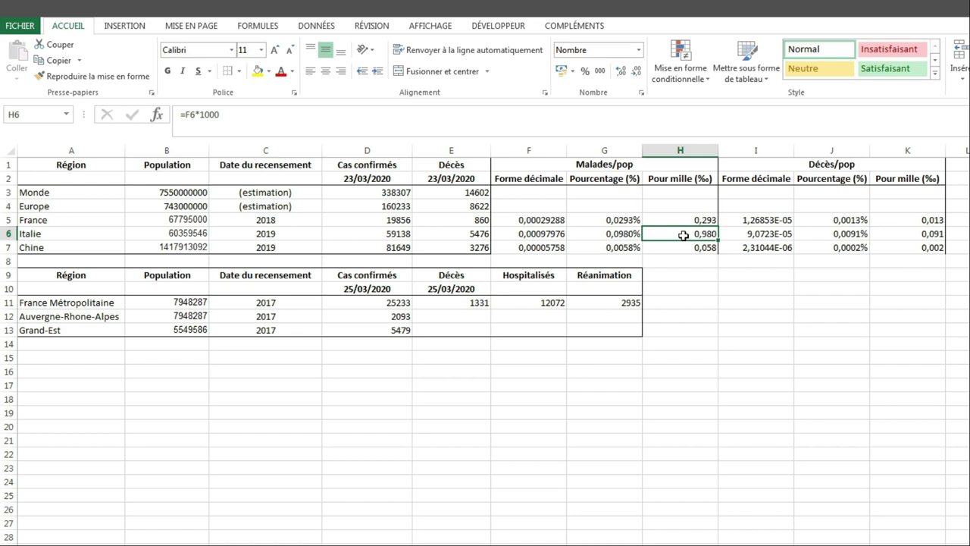
click(454, 238)
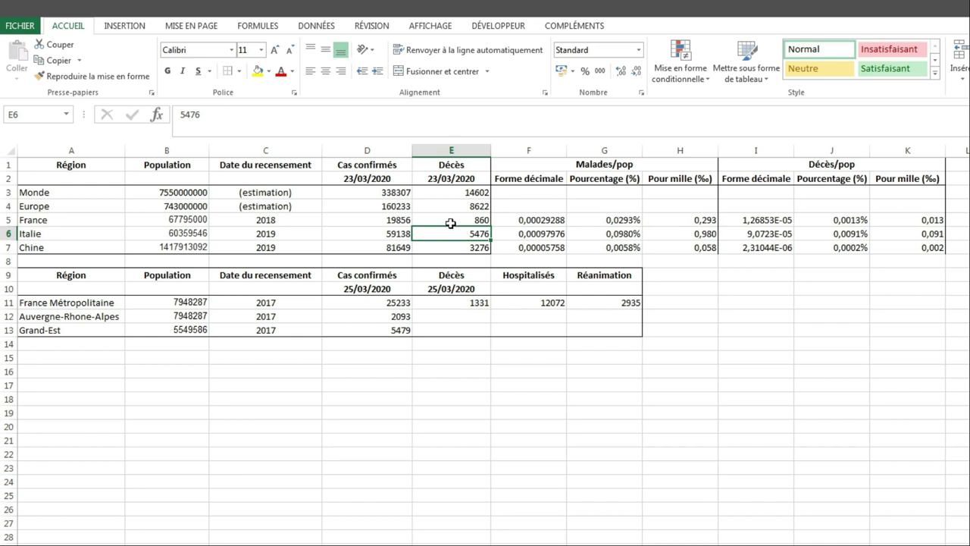
click(529, 247)
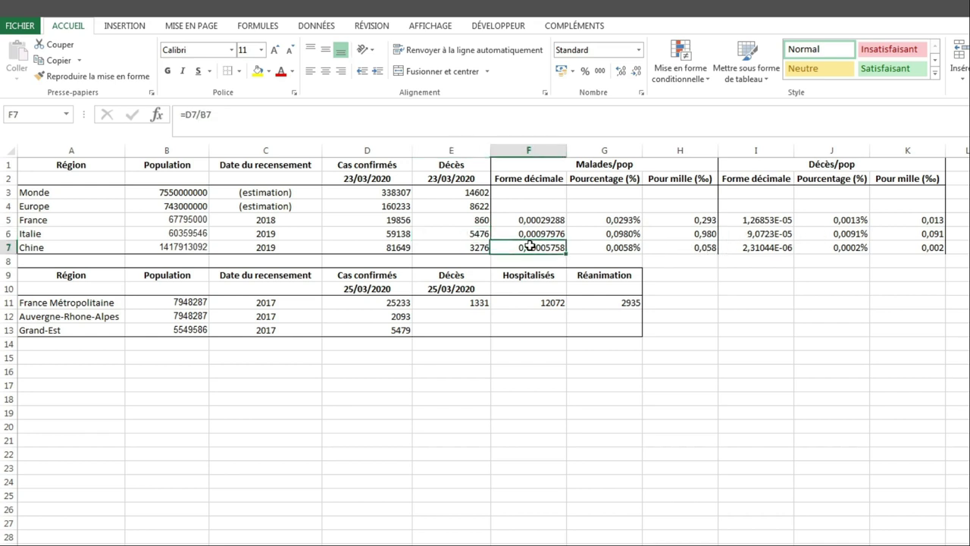
double_click(530, 247)
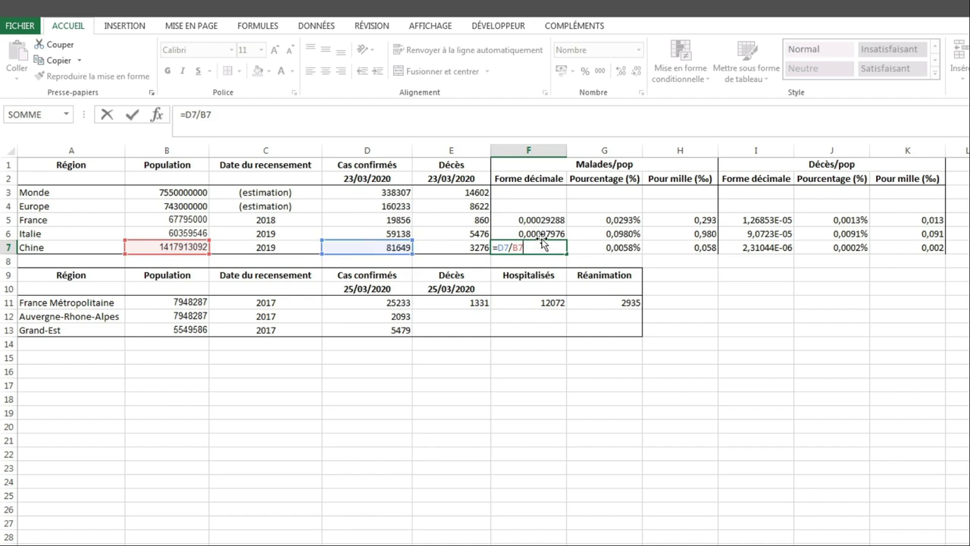
key(Tab)
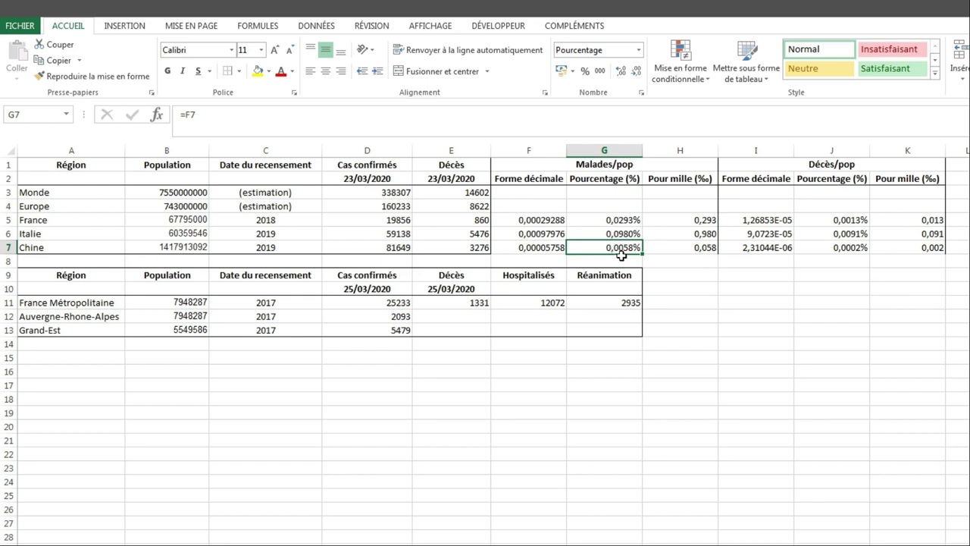
click(664, 253)
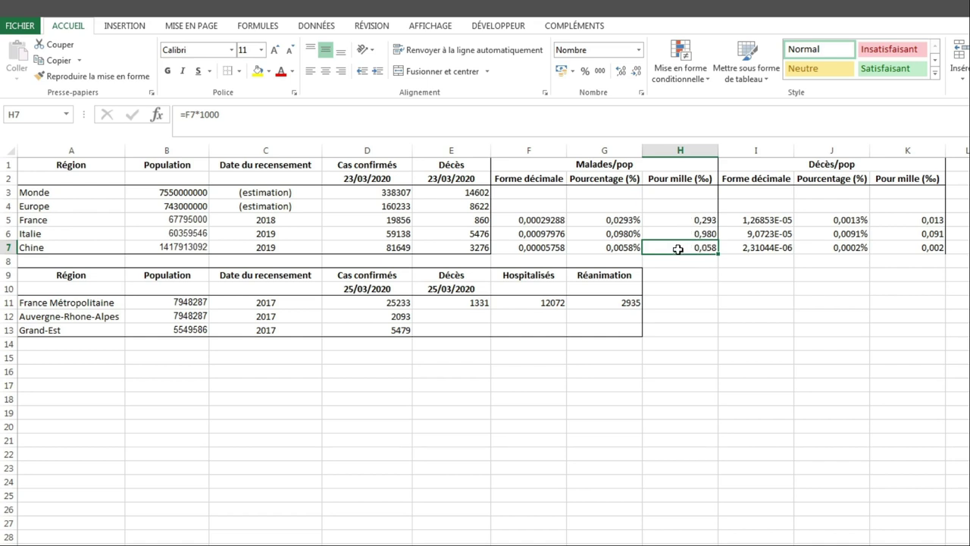
click(680, 224)
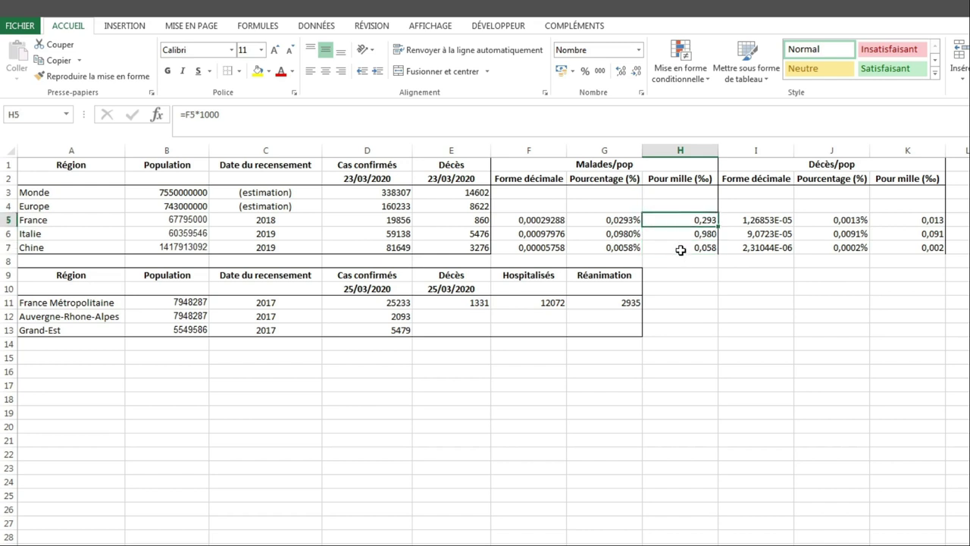
click(682, 248)
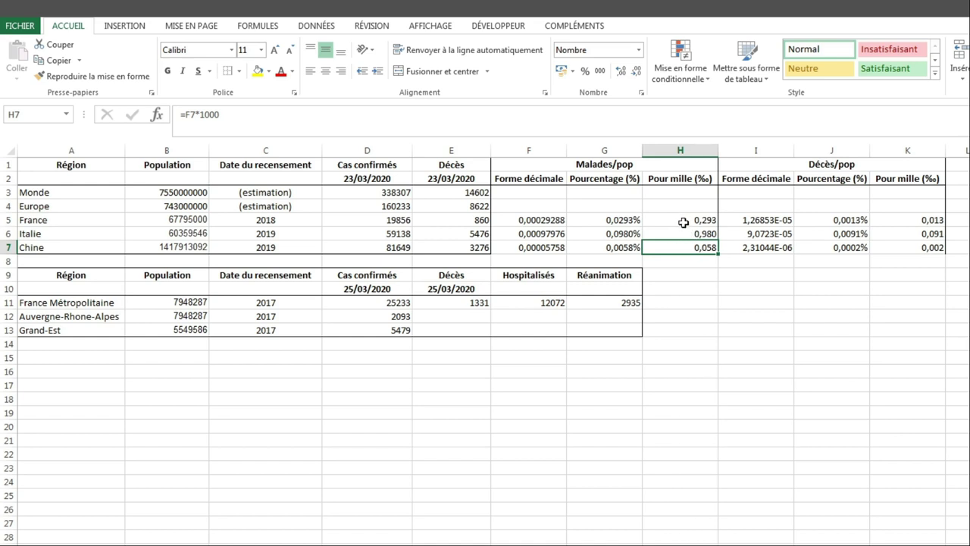
click(684, 222)
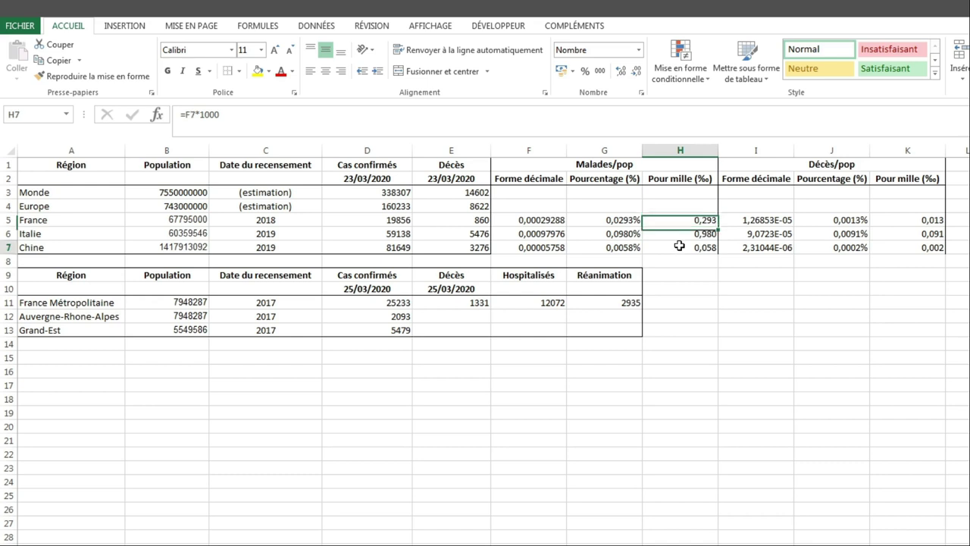
click(680, 247)
click(679, 219)
click(668, 247)
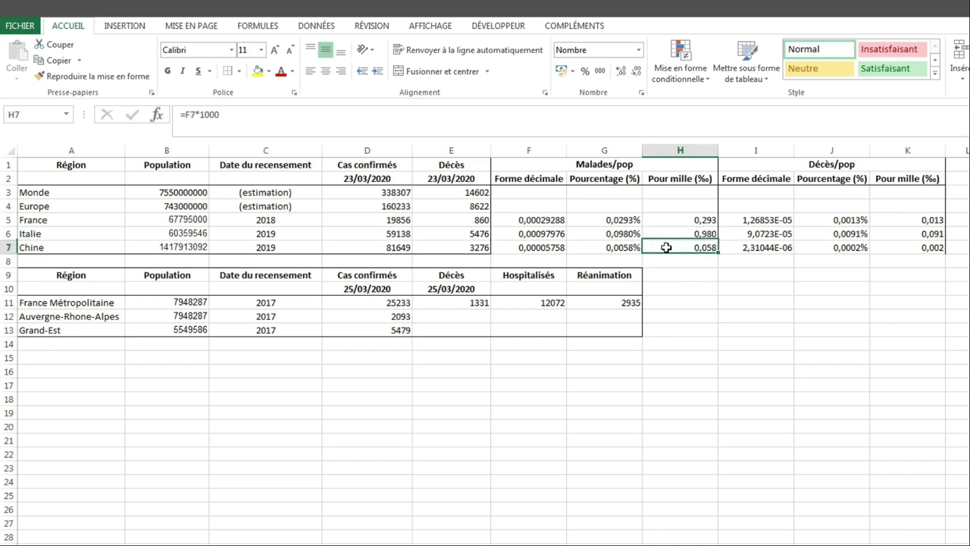
click(371, 246)
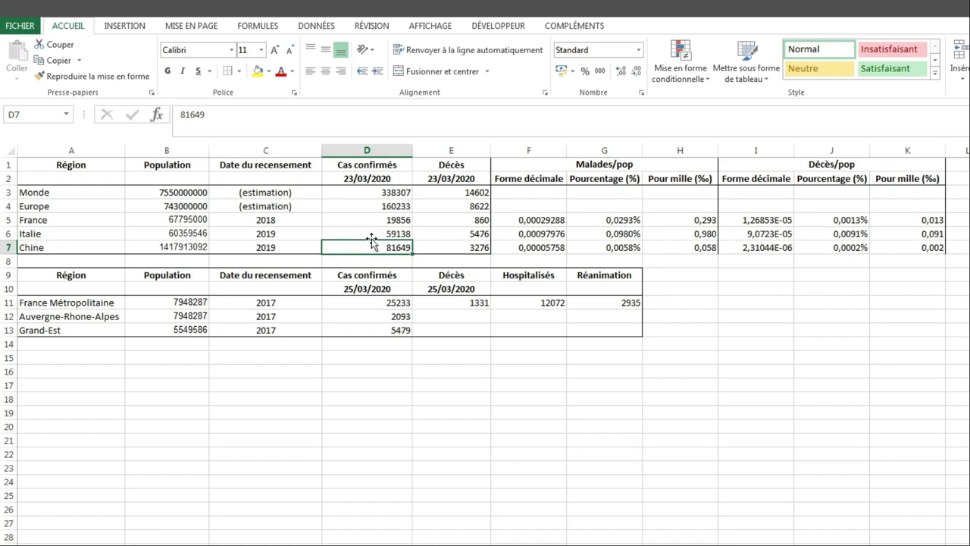
click(365, 218)
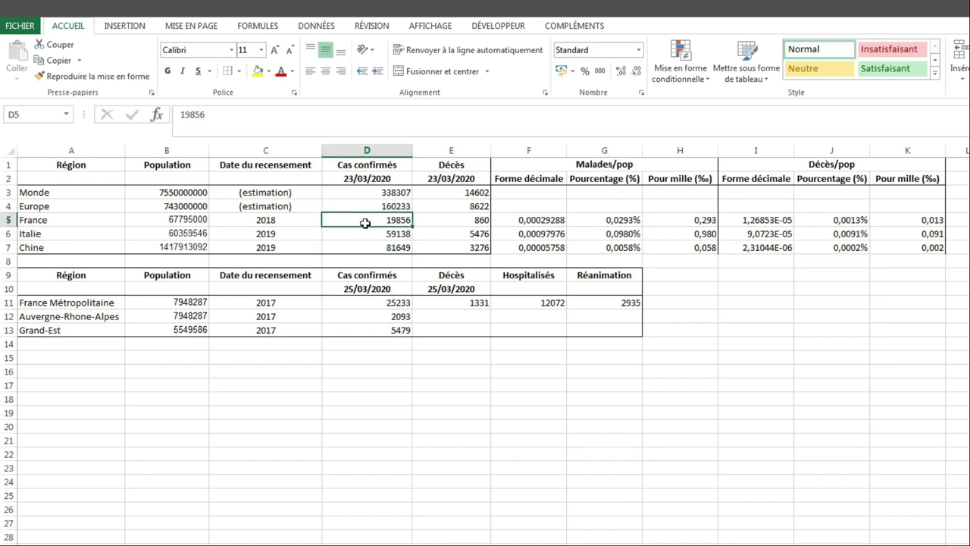
click(364, 246)
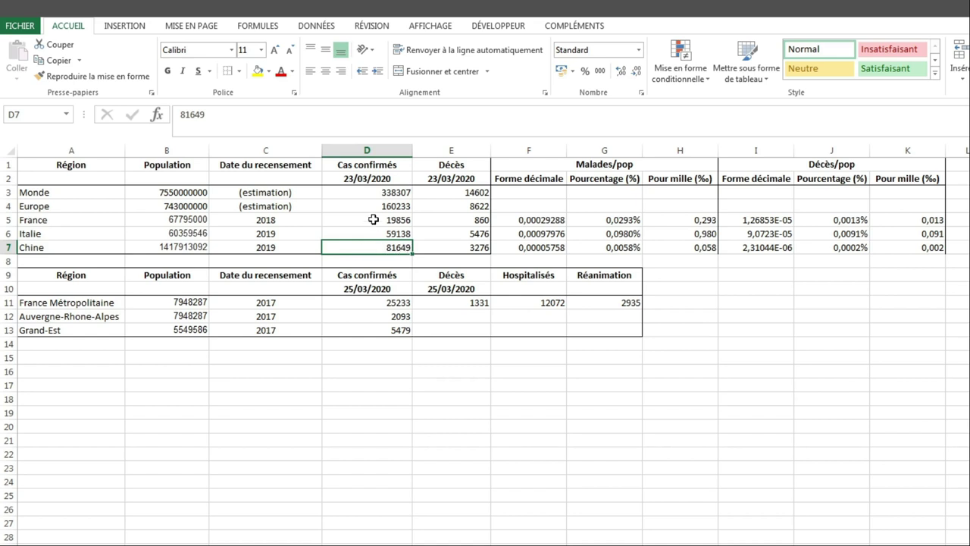
click(372, 221)
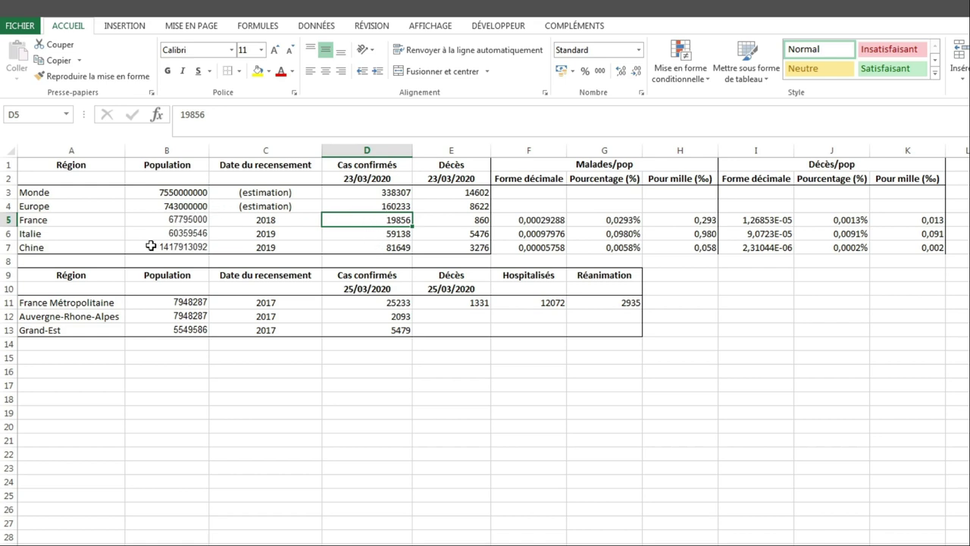
click(152, 247)
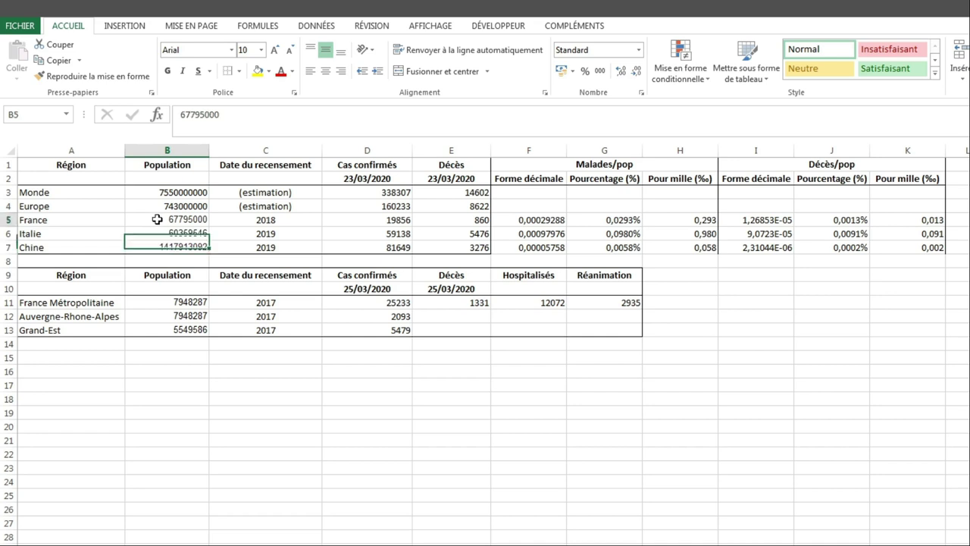
click(160, 221)
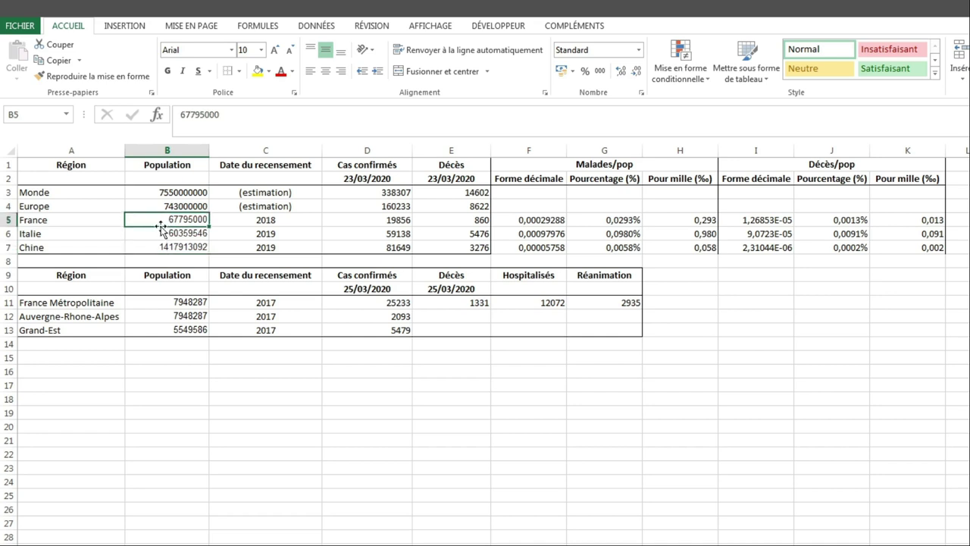
click(152, 245)
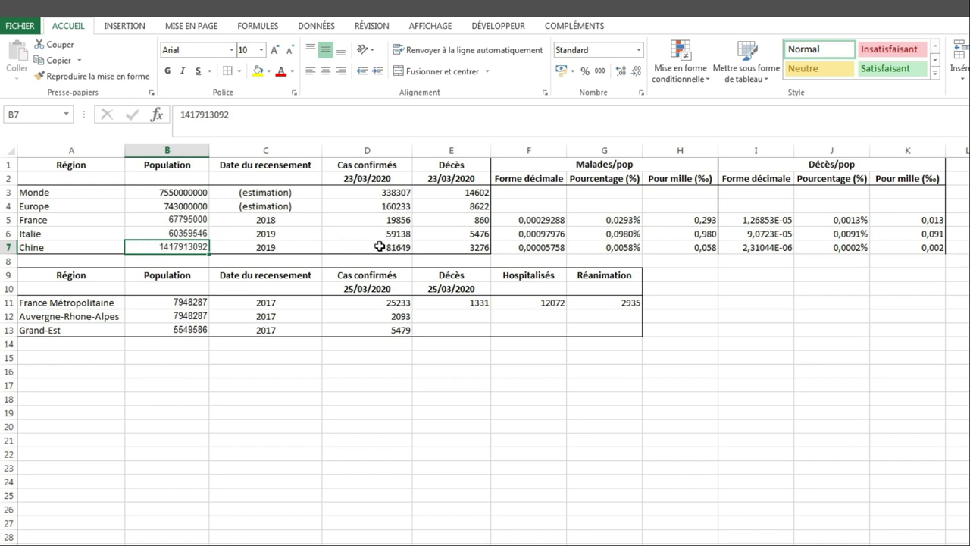
click(687, 250)
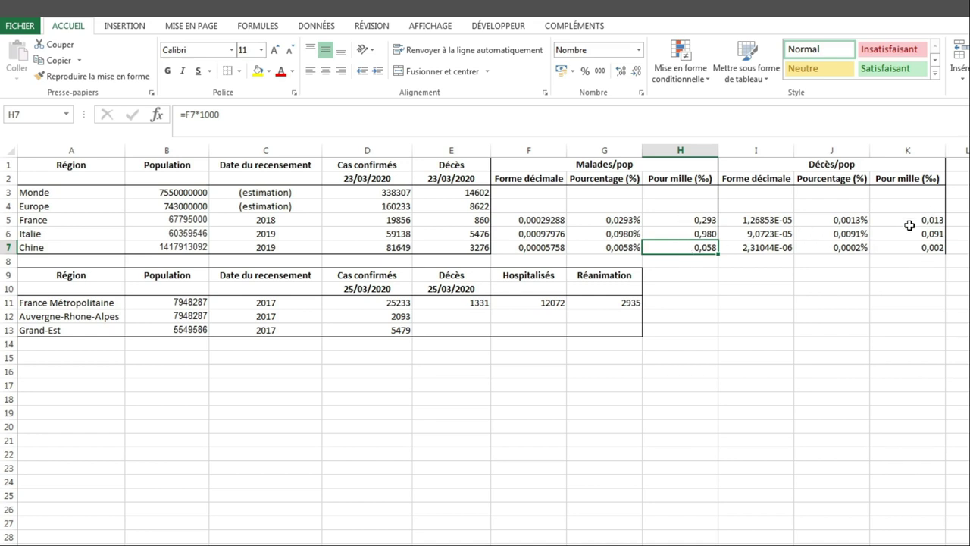
click(913, 246)
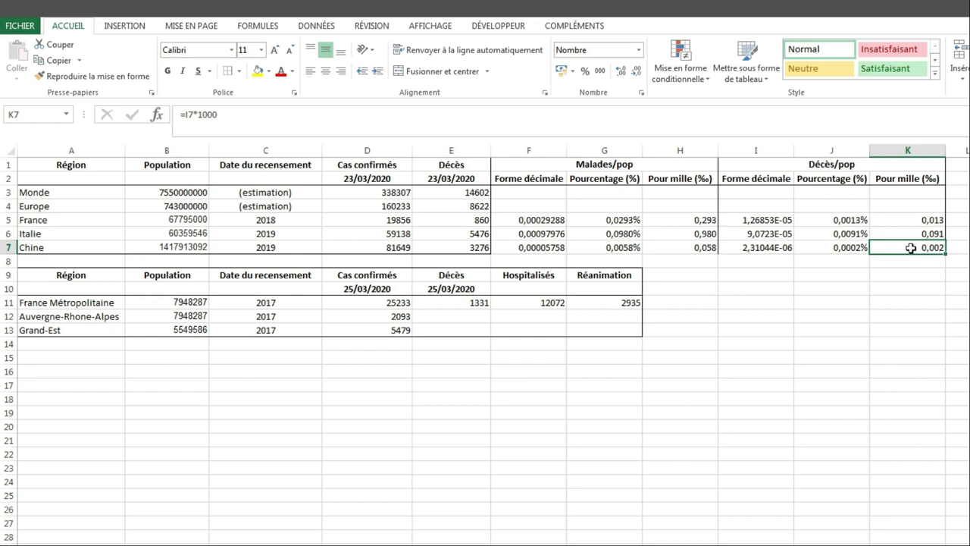
click(904, 223)
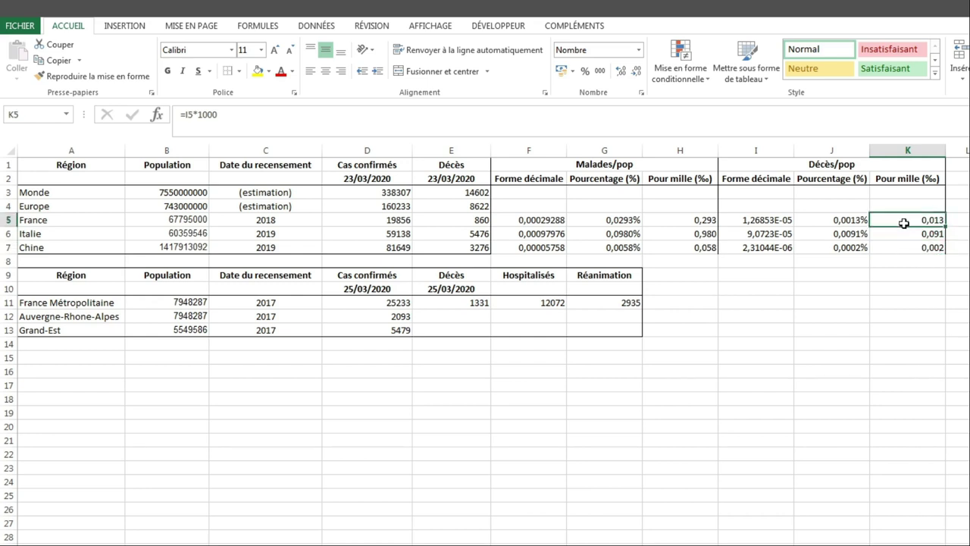
click(902, 247)
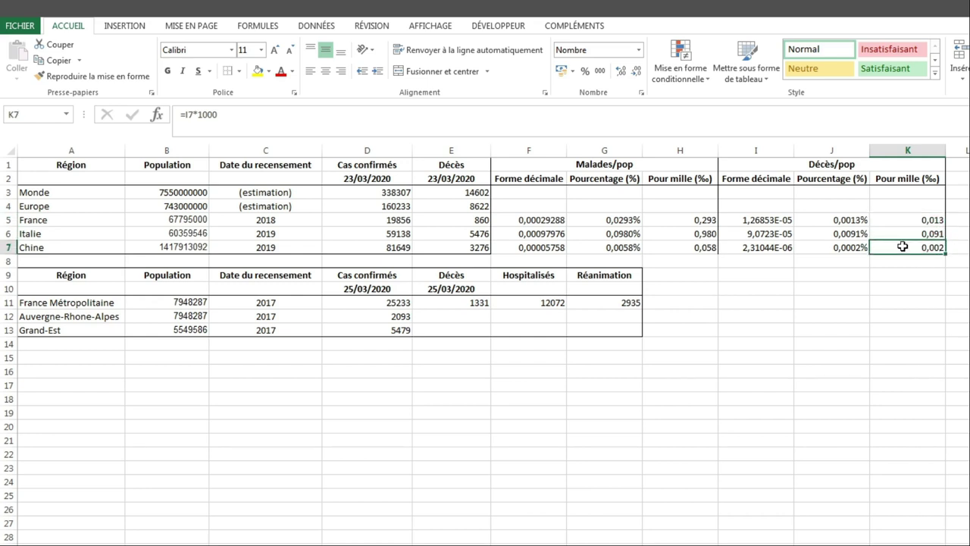
click(676, 248)
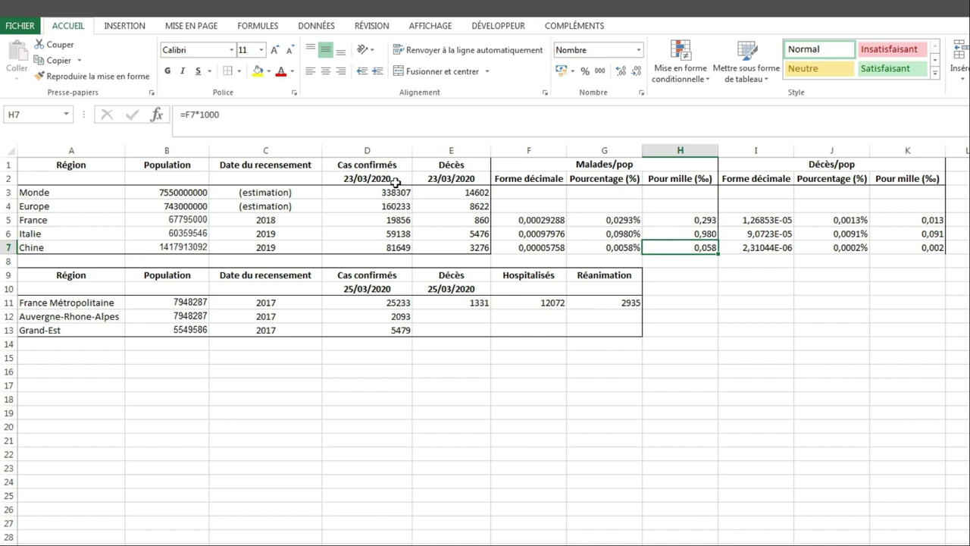
click(668, 219)
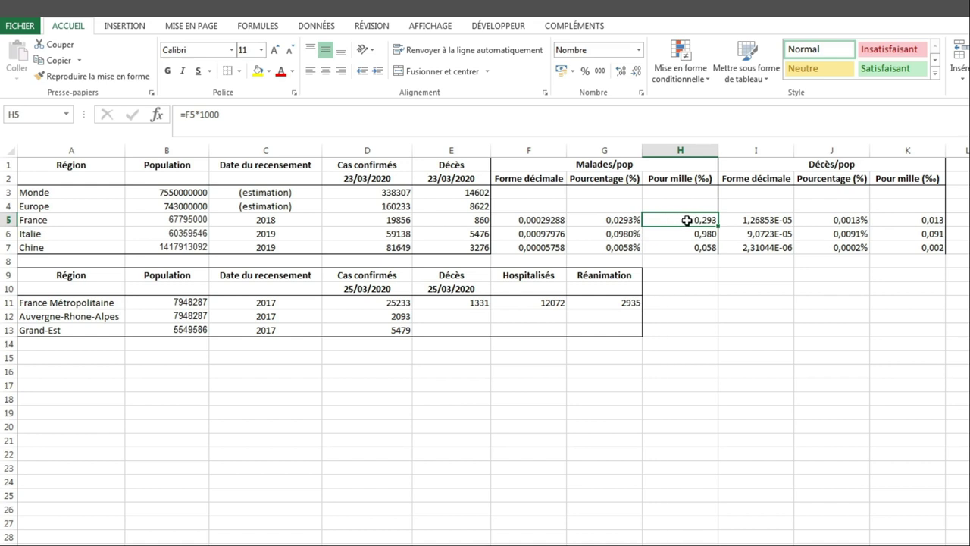
click(688, 248)
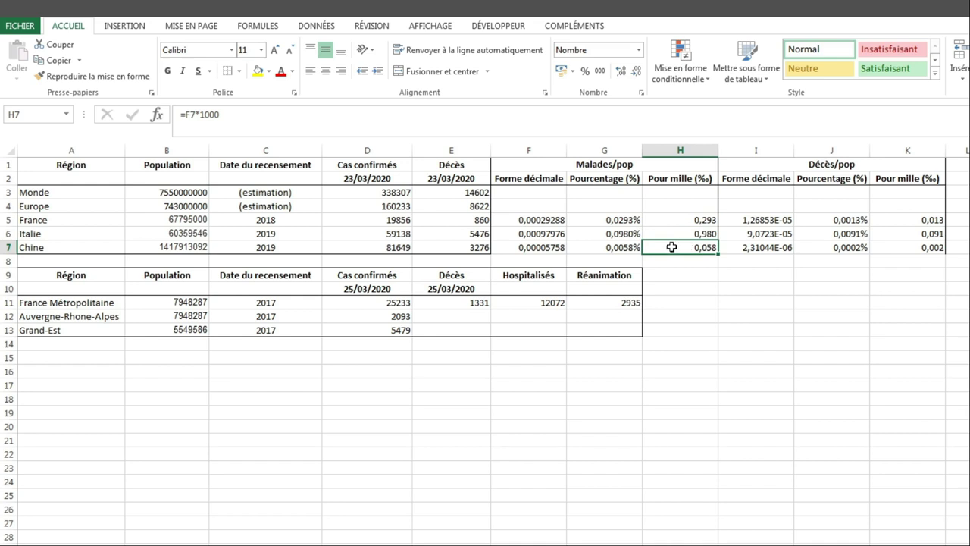
click(901, 247)
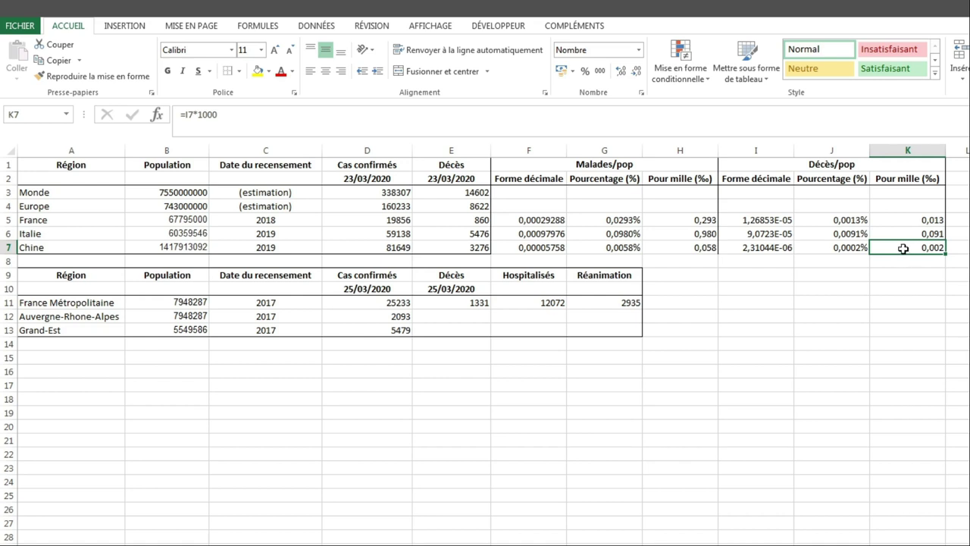
- Compare the per-mille deaths formulas in the France and Chine rows
click(906, 222)
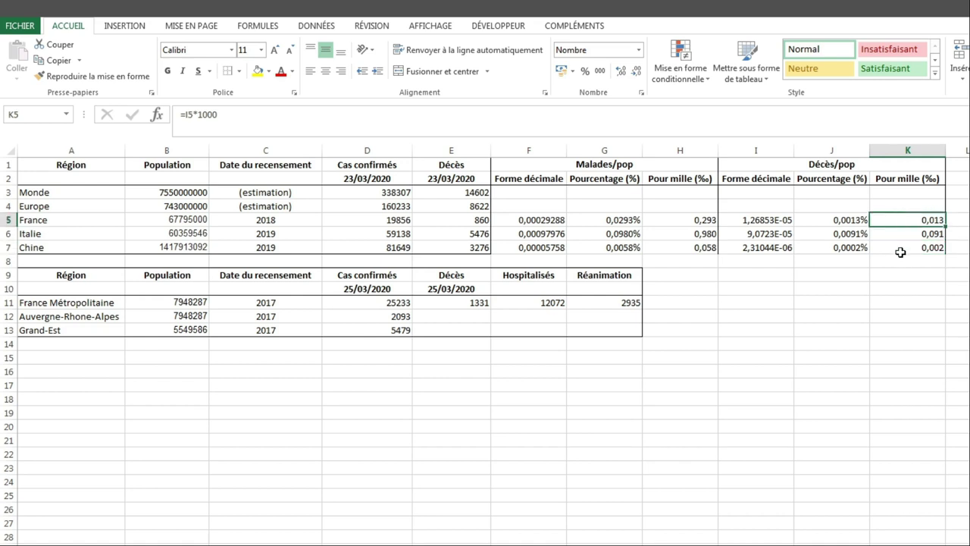
click(898, 247)
click(899, 223)
click(901, 249)
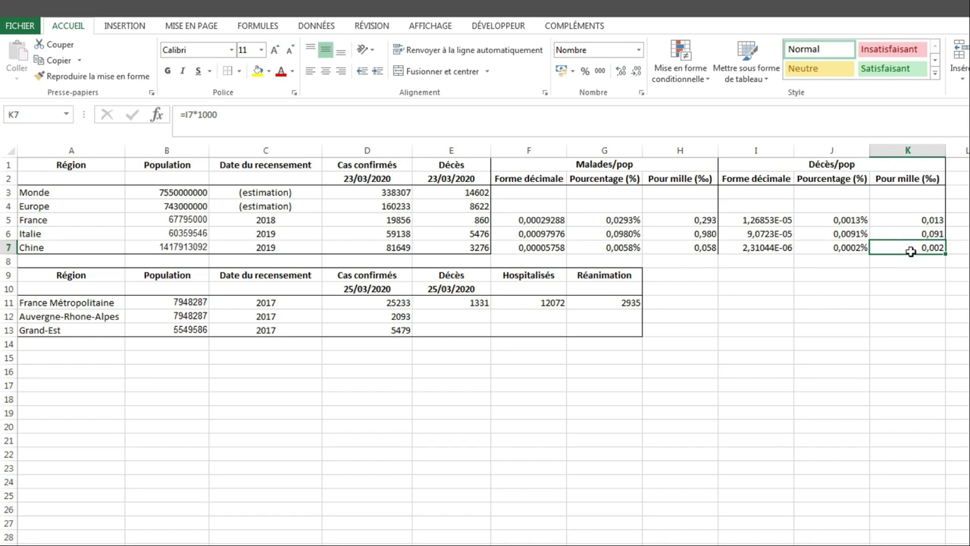
click(911, 220)
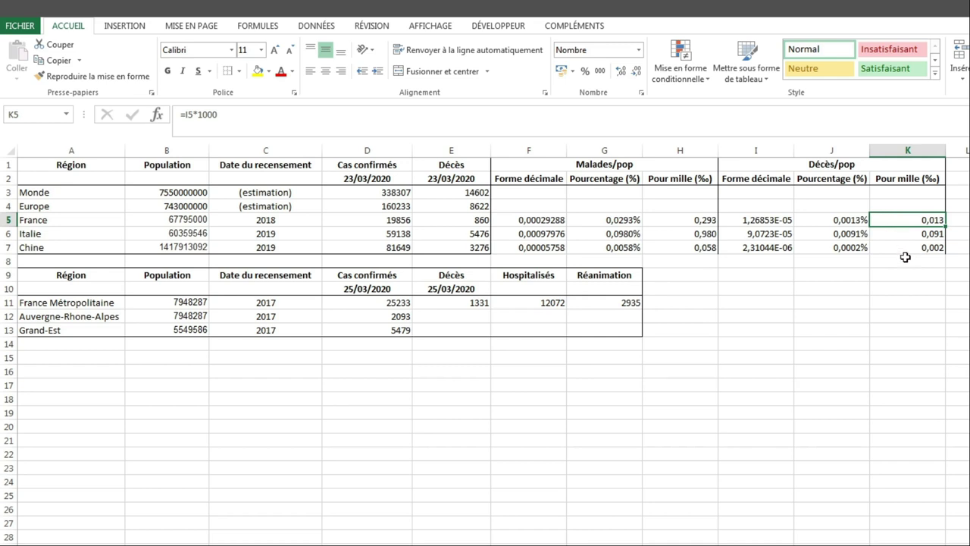
click(897, 244)
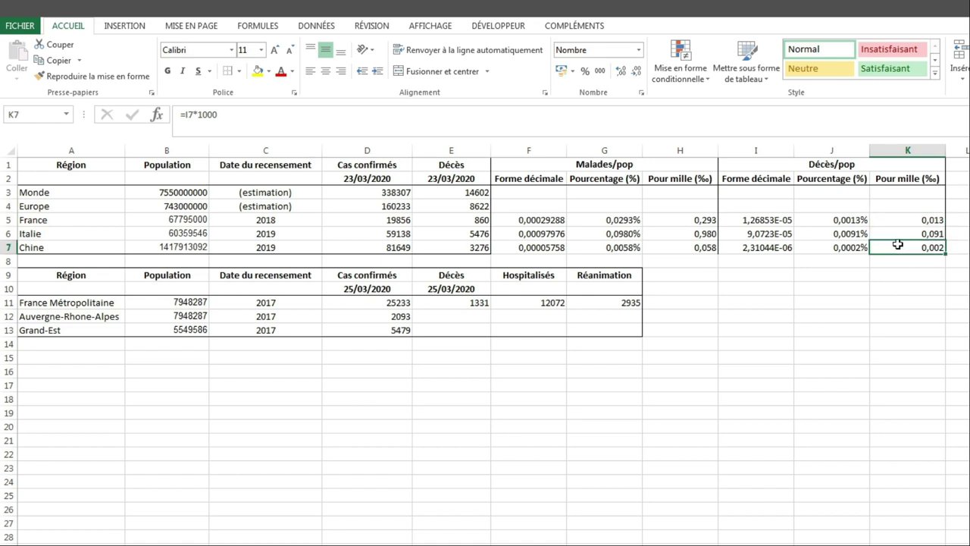
click(904, 224)
click(897, 245)
click(904, 218)
click(906, 246)
click(909, 221)
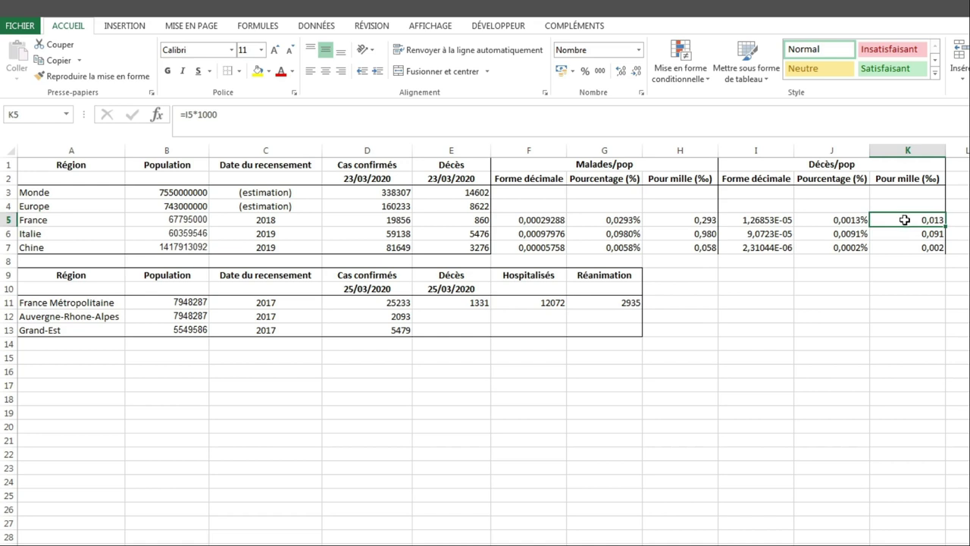
click(905, 247)
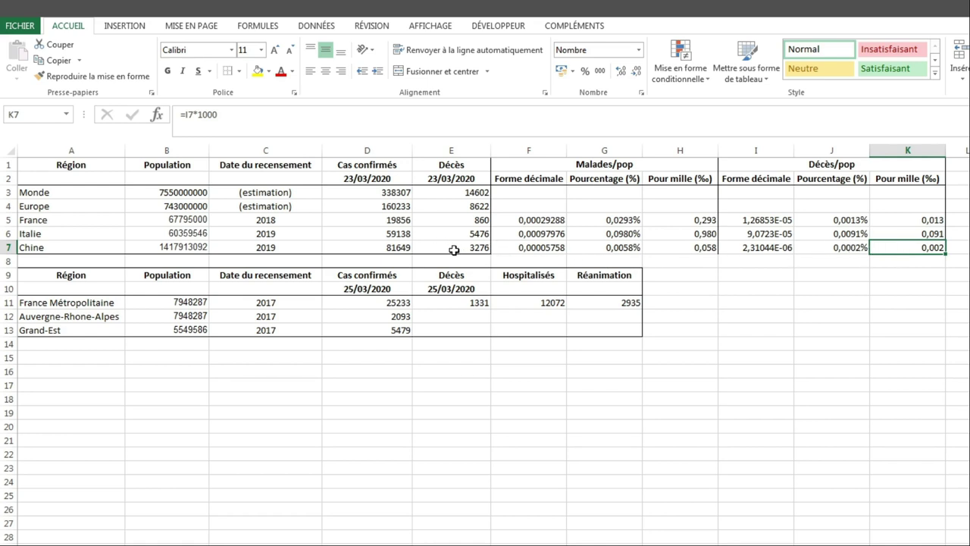
- Check the Chine, France and Italie death counts against the Italie and Chine per-mille formulas
click(453, 250)
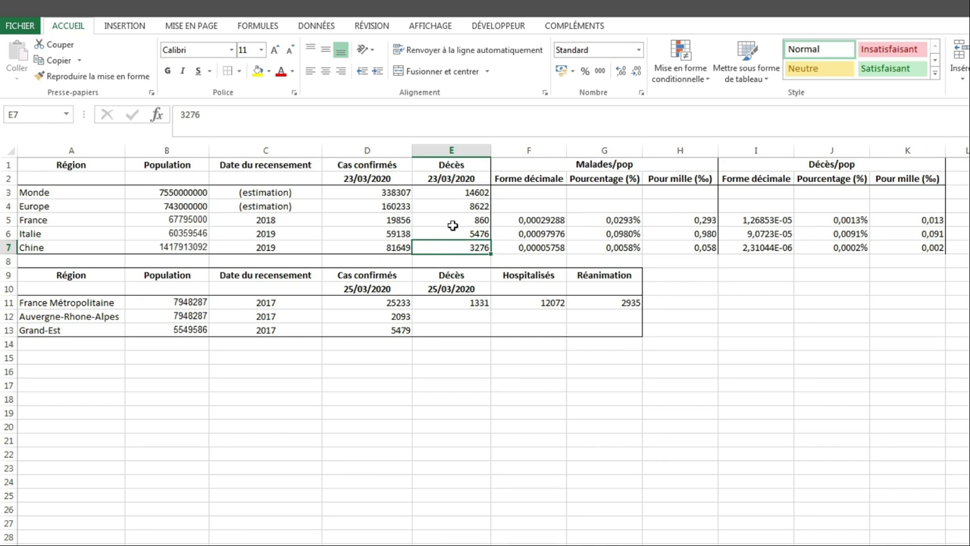
click(453, 224)
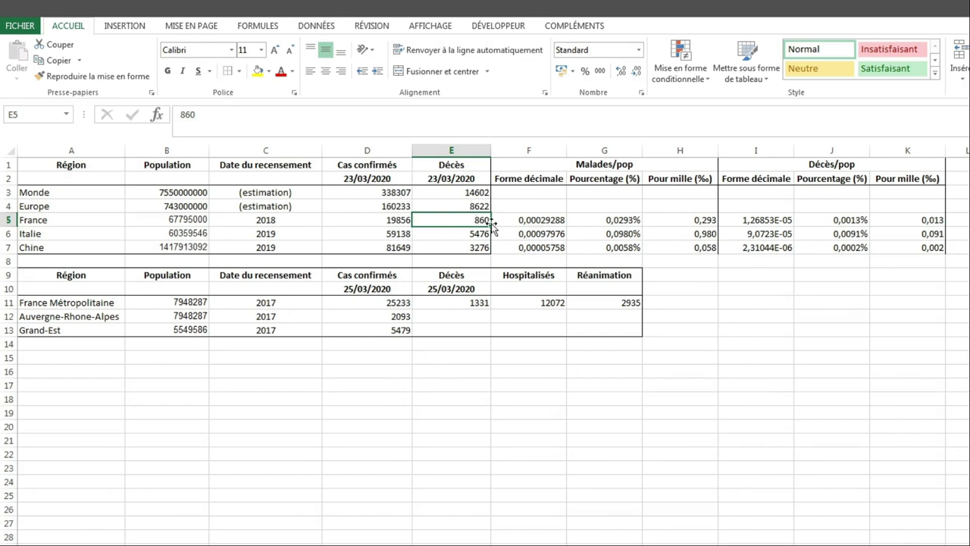
click(442, 245)
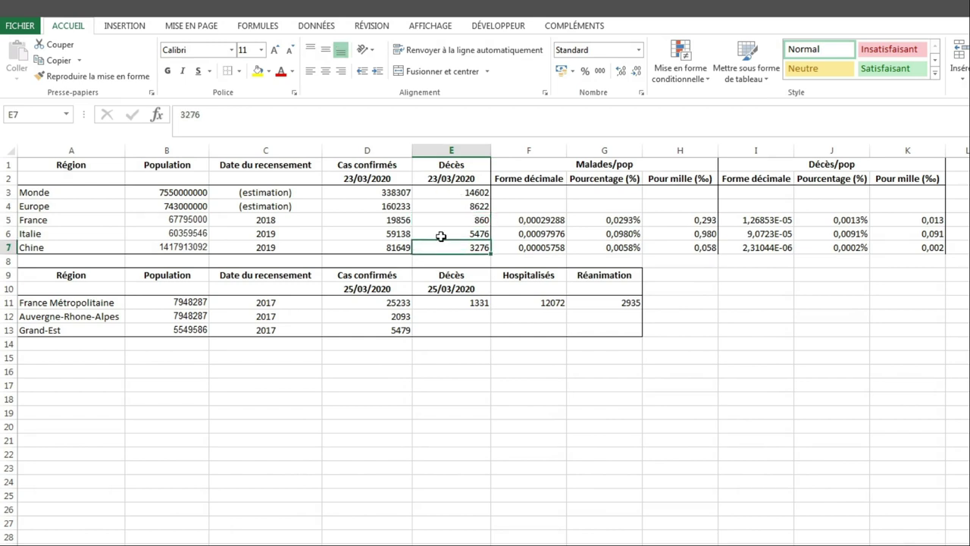
click(442, 236)
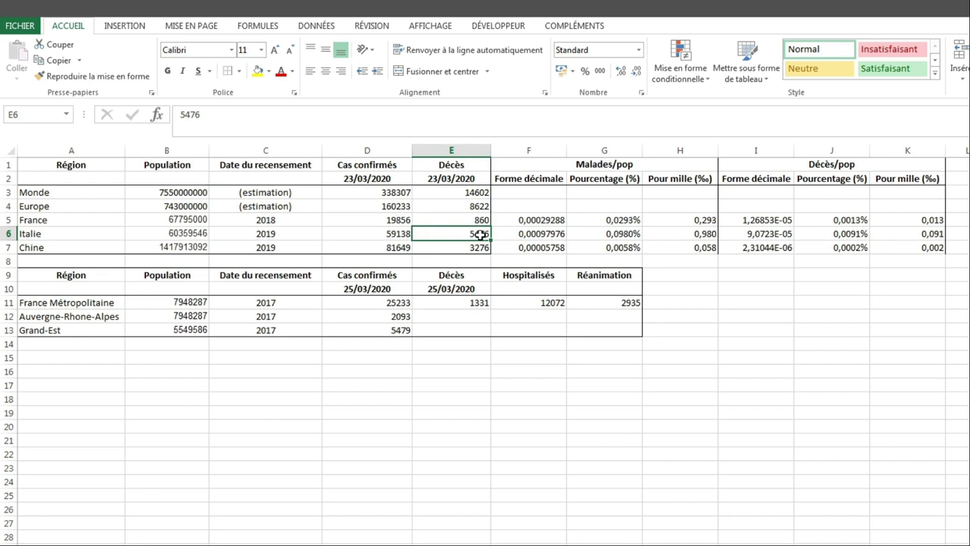
click(454, 249)
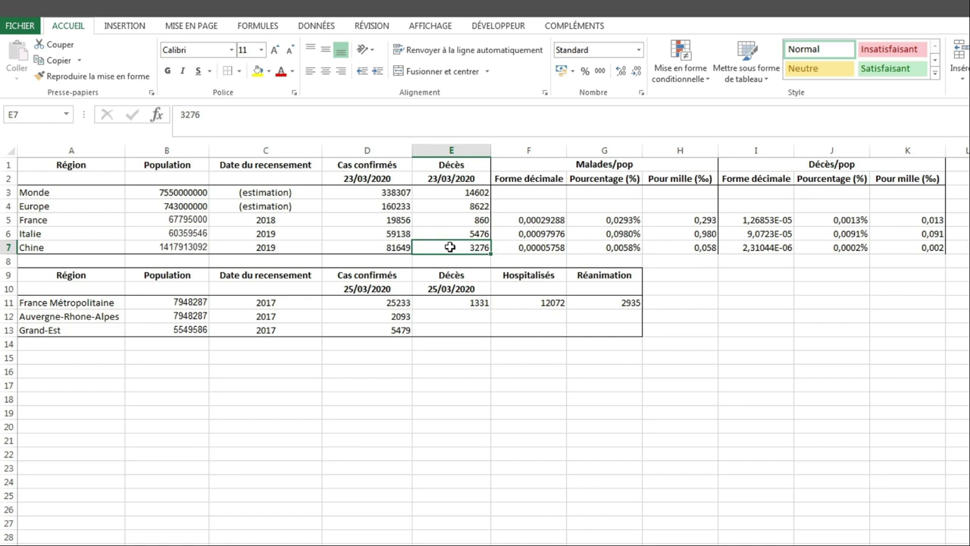
click(452, 235)
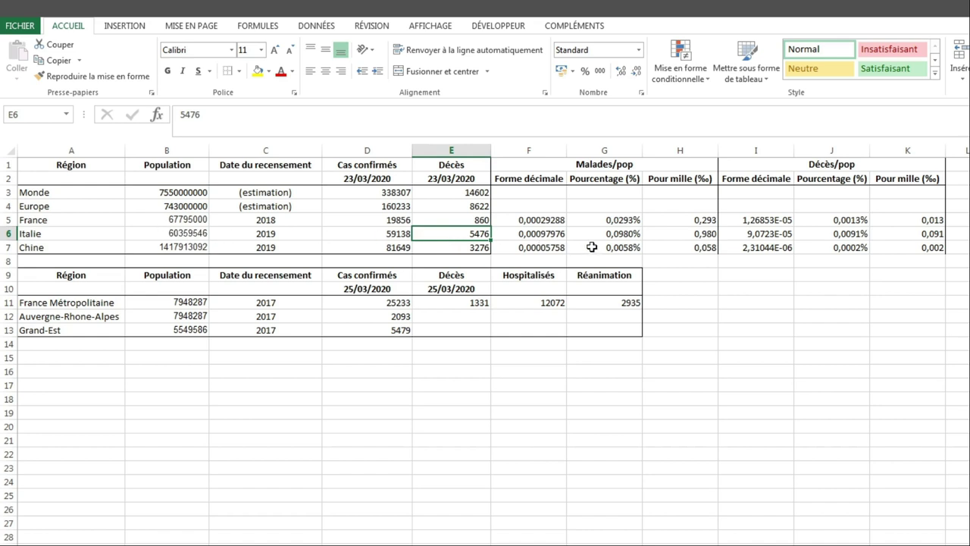
click(909, 238)
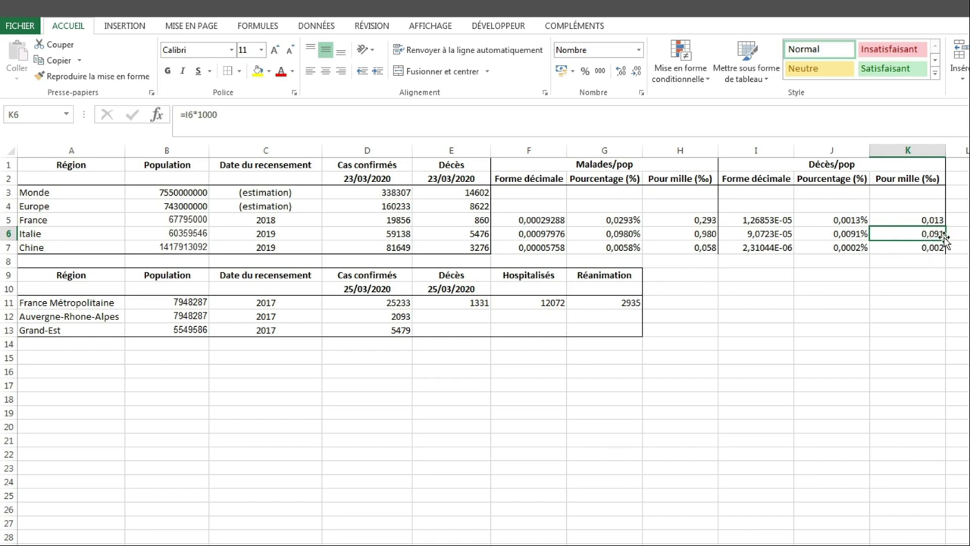
click(896, 249)
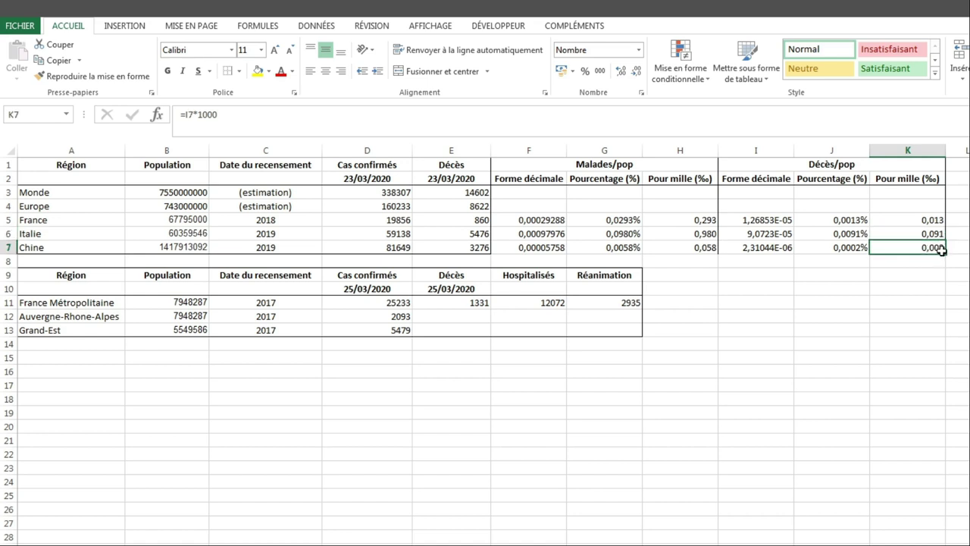
click(902, 236)
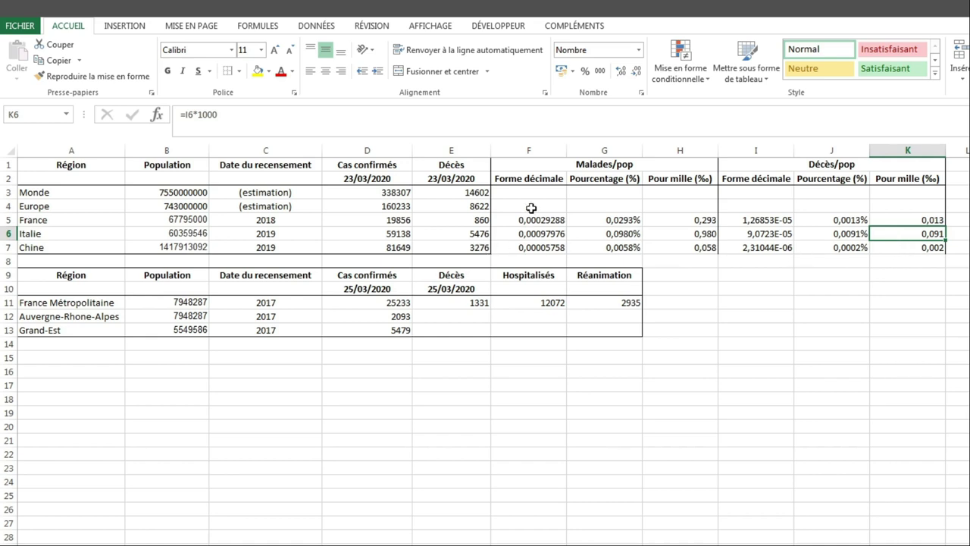
- Copy the France ratio formulas F5:K5 up into the Monde and Europe rows
drag(508, 191, 931, 252)
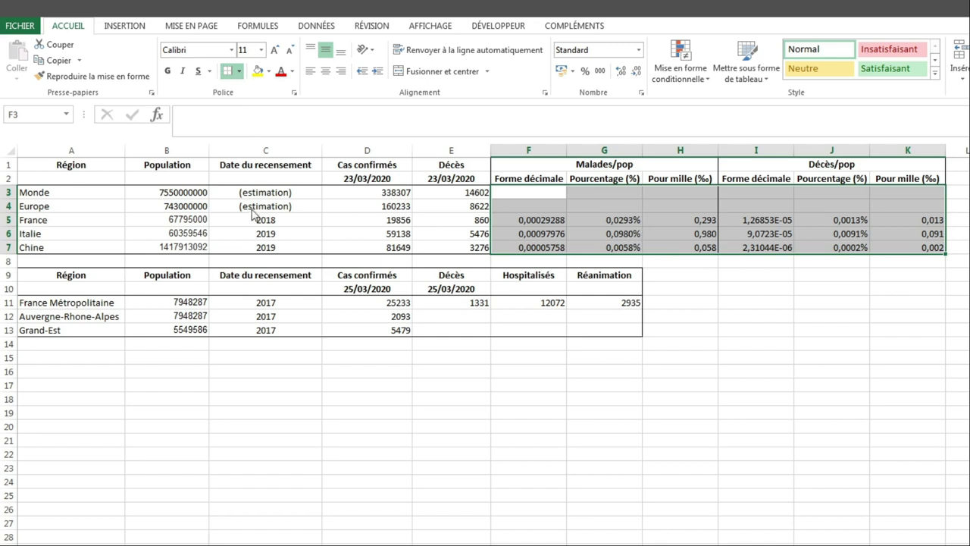
click(575, 206)
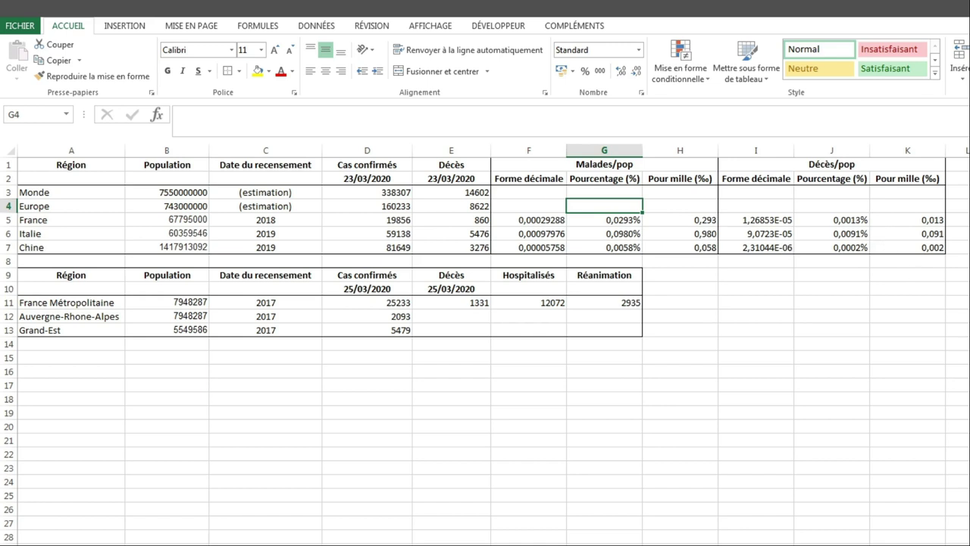
mouse_move(526, 219)
mouse_down()
mouse_move(947, 219)
mouse_move(939, 191)
mouse_up()
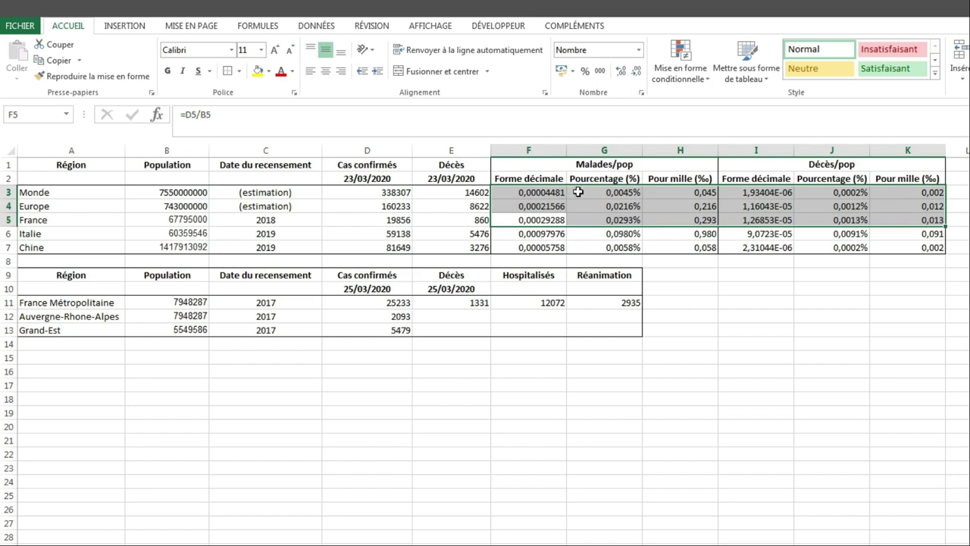
- Verify the decimal and ×1000 per-mille formulas across the Monde, Europe, France, Italie and Chine rows, including K4
click(540, 230)
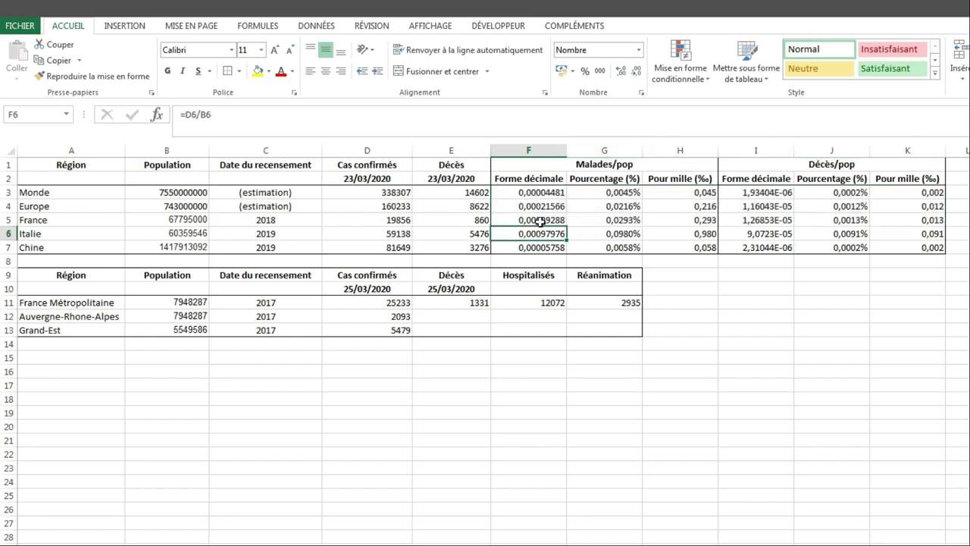
click(540, 220)
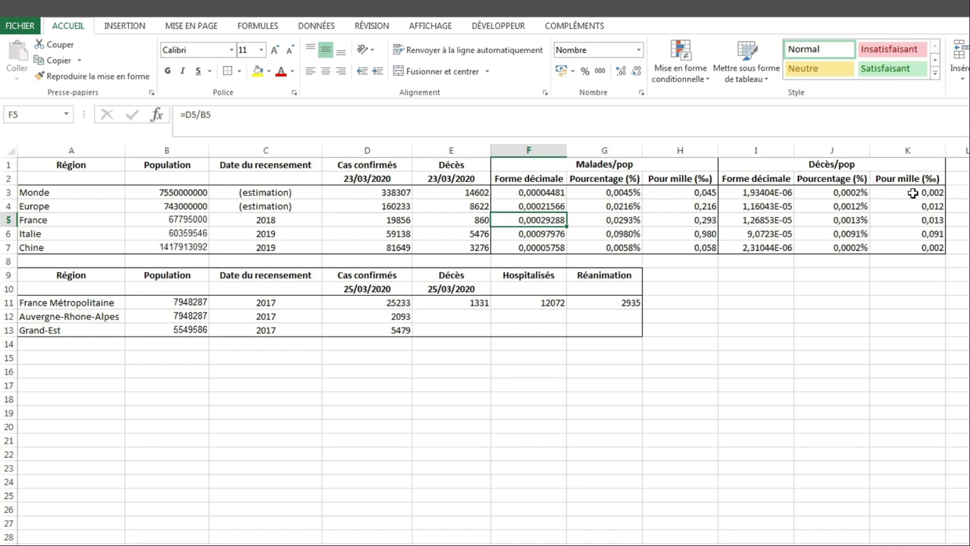
click(937, 192)
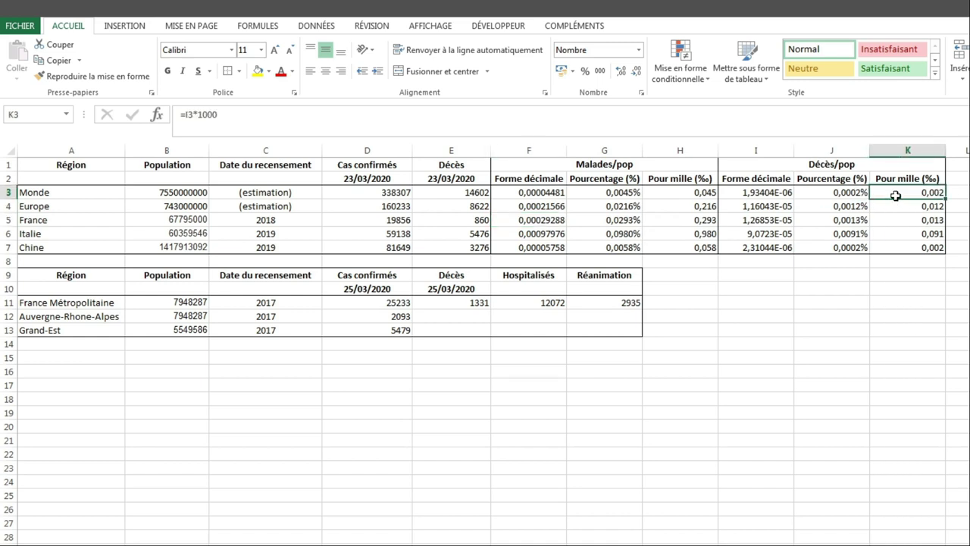
click(894, 249)
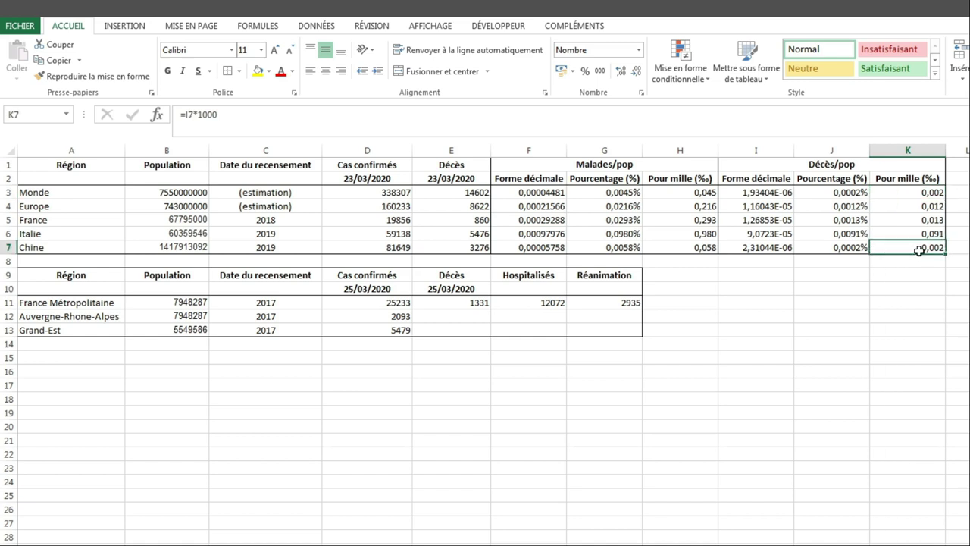
click(688, 194)
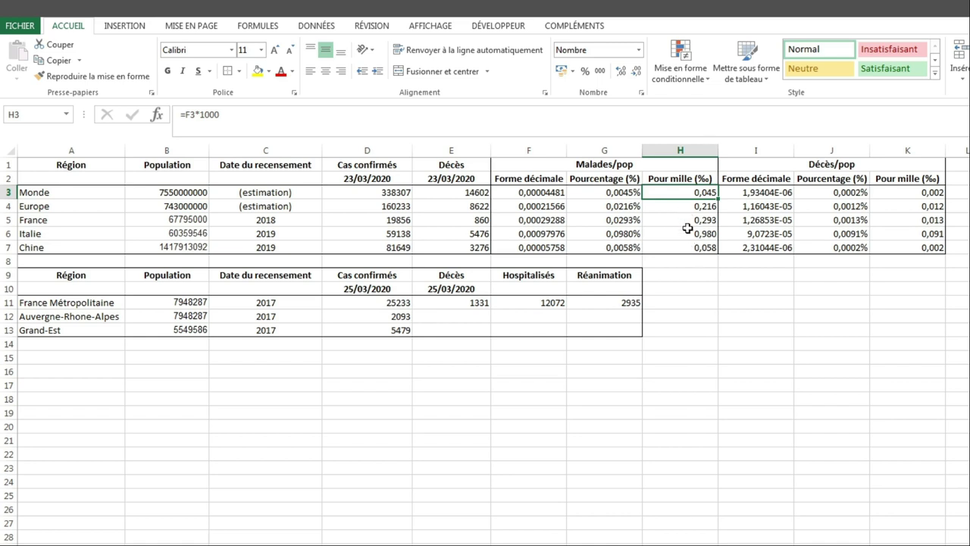
click(673, 249)
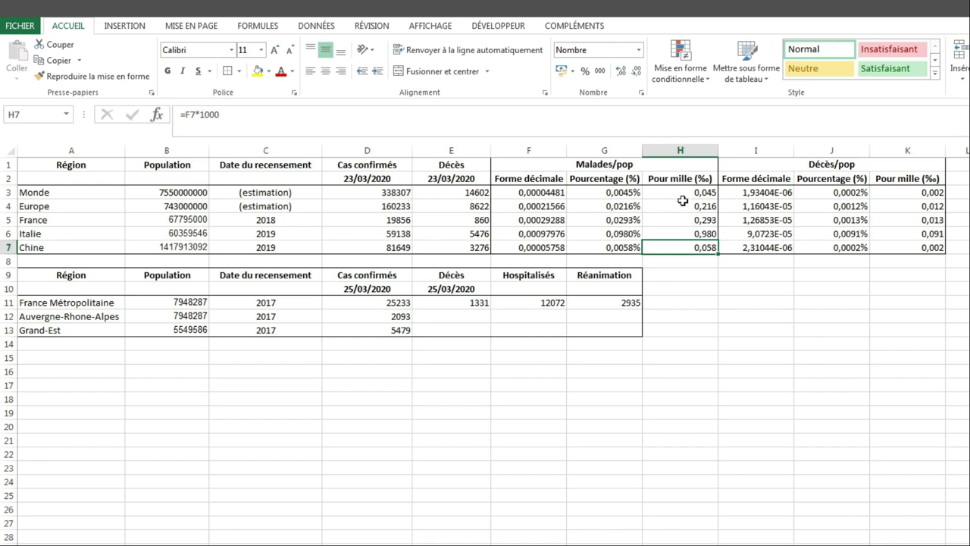
click(679, 194)
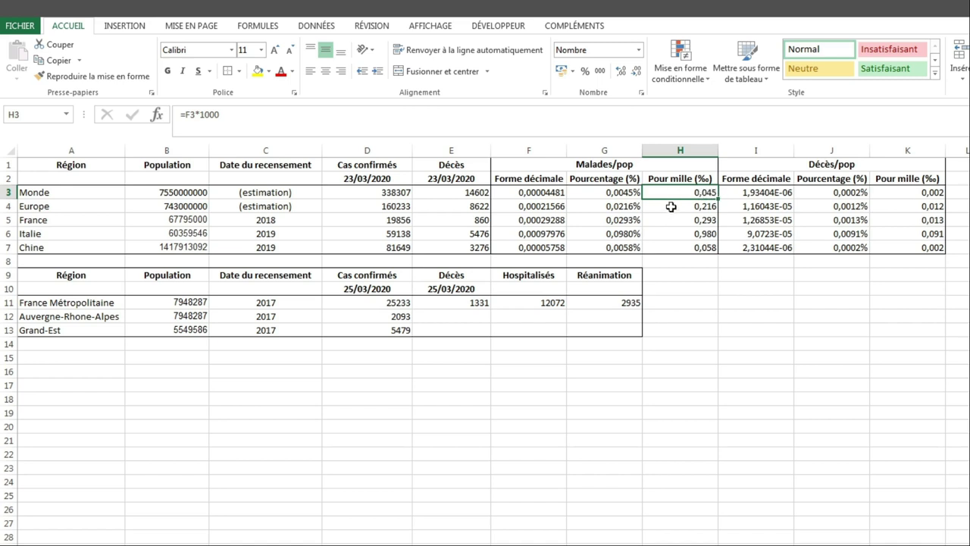
click(672, 205)
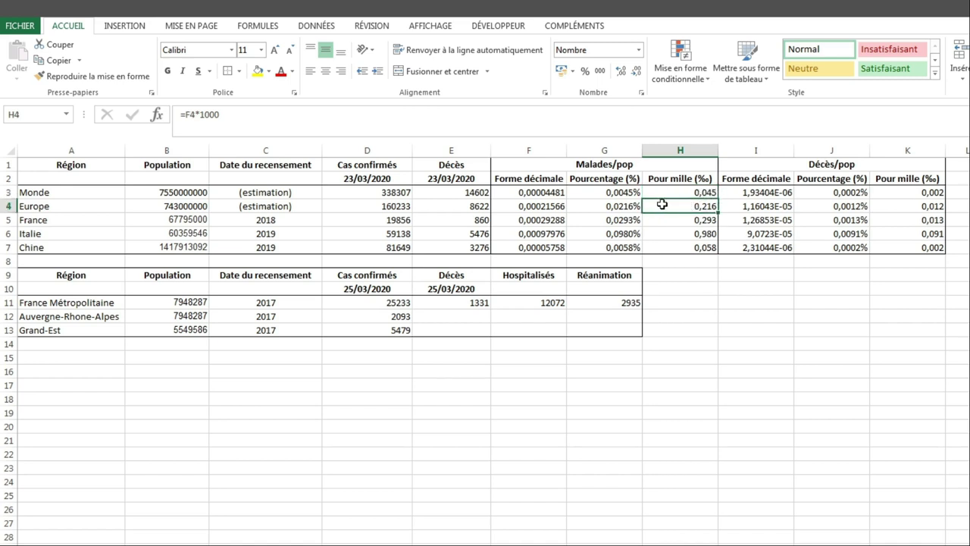
click(881, 207)
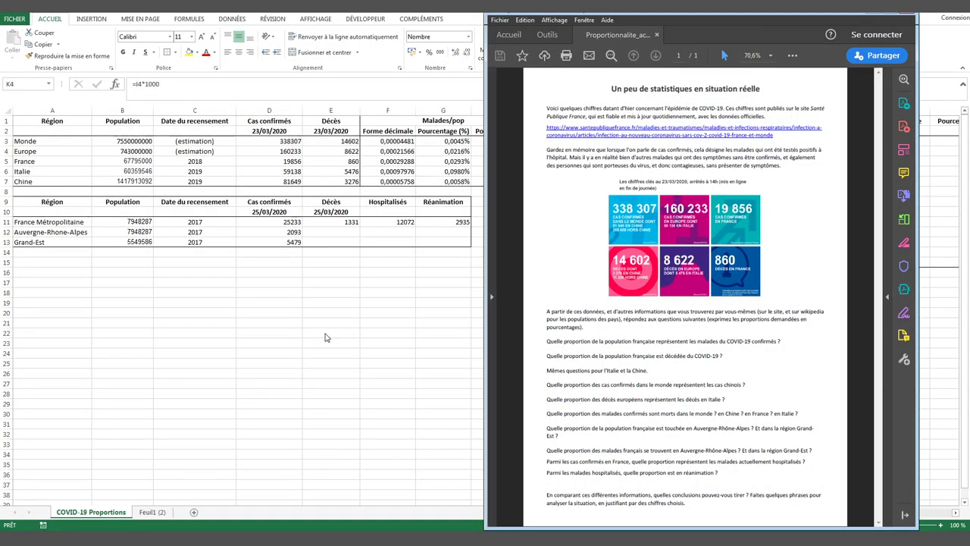
- Back in the spreadsheet, look up China's confirmed cases in D7 and the world's in column D
key(alt+Tab)
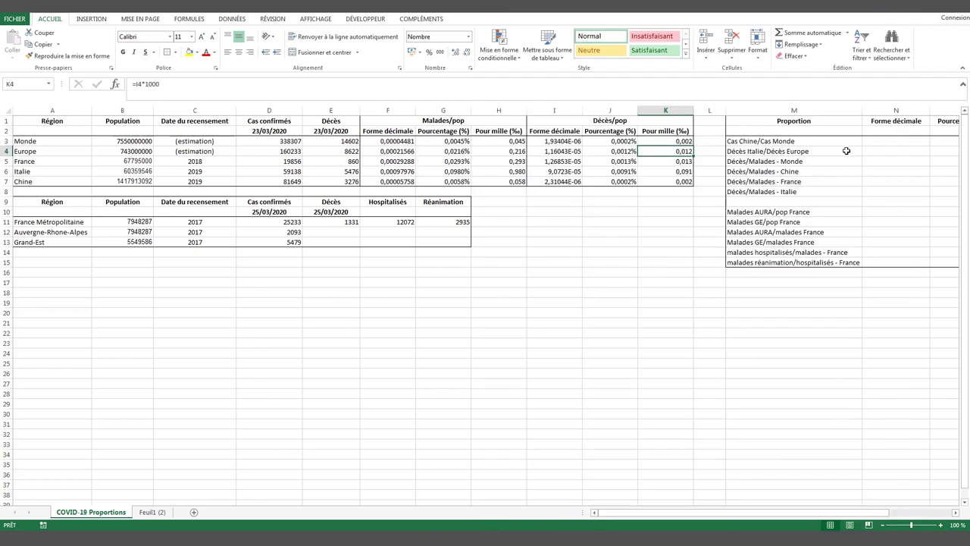
click(868, 141)
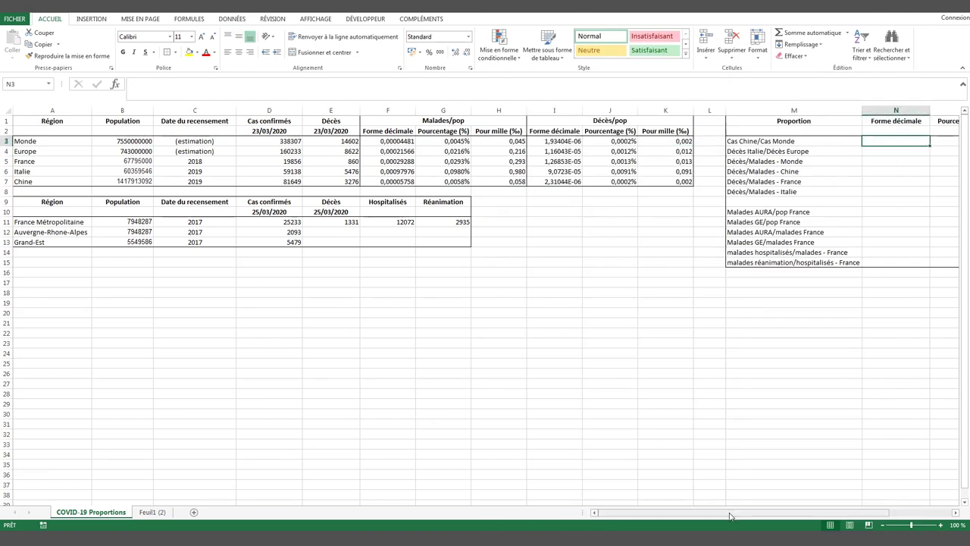
drag(730, 516, 769, 516)
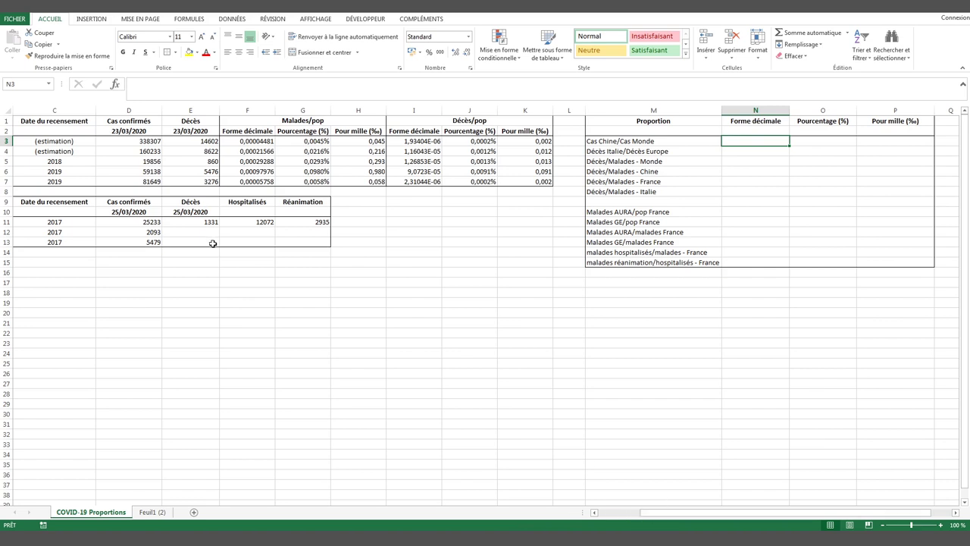
click(151, 172)
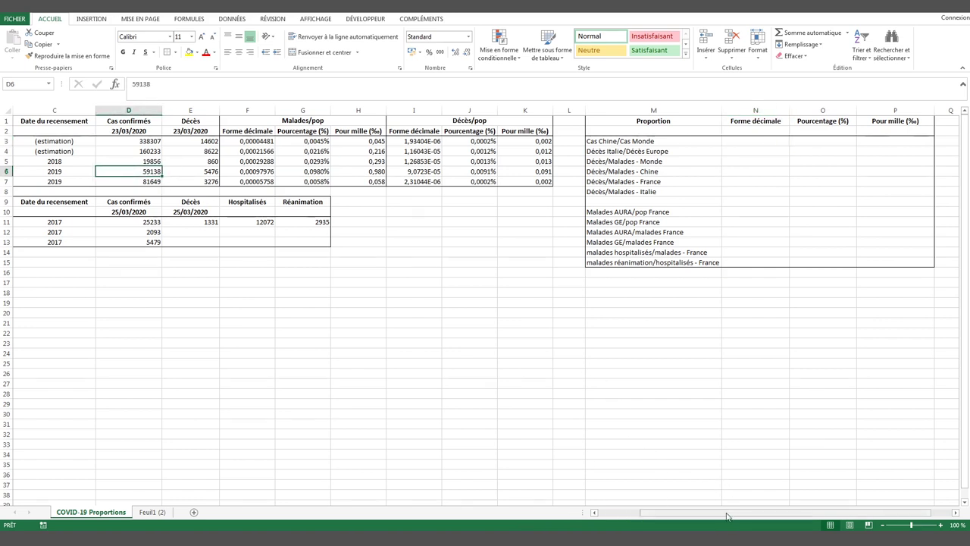
drag(705, 512, 583, 452)
click(285, 182)
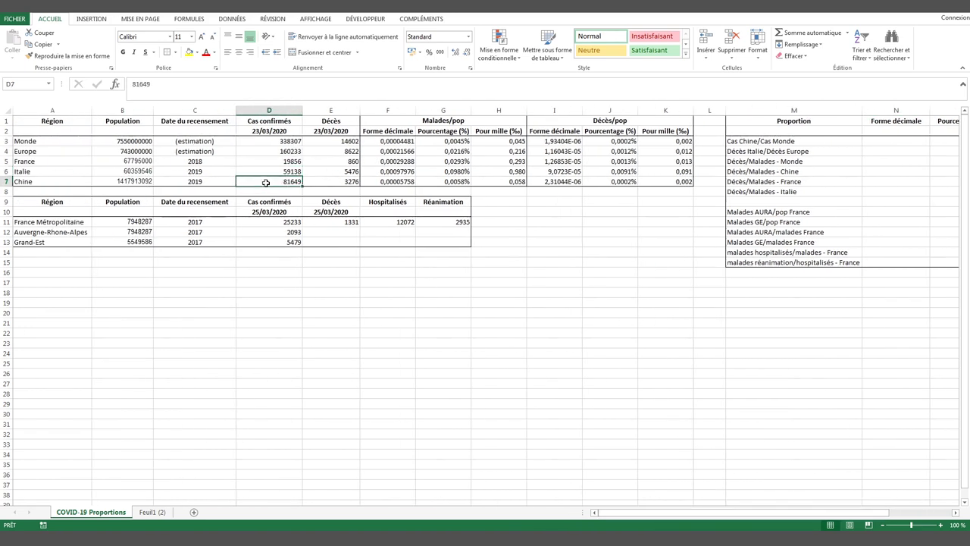
- Enter =D7/D3 in N3 for Cas Chine/Cas Monde, giving 0,241345878
click(888, 143)
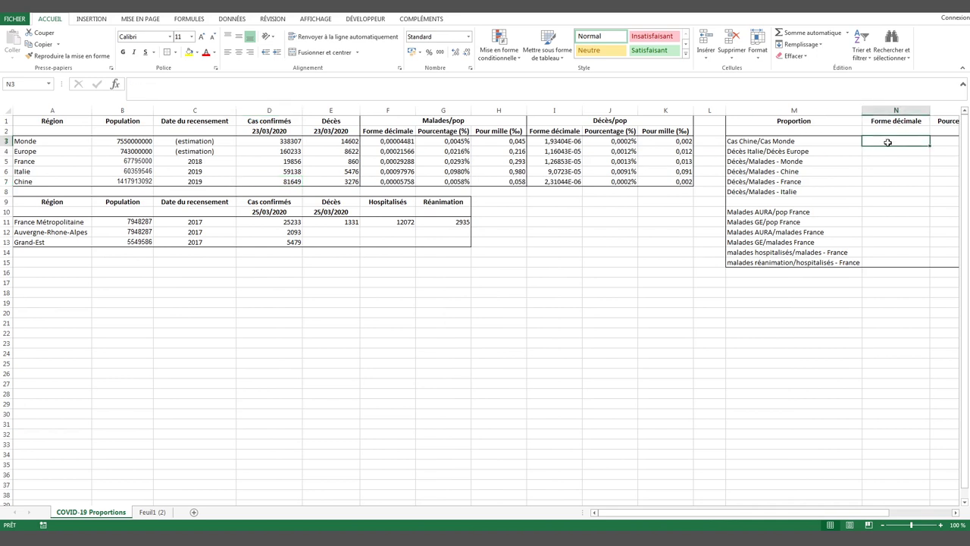
text(=)
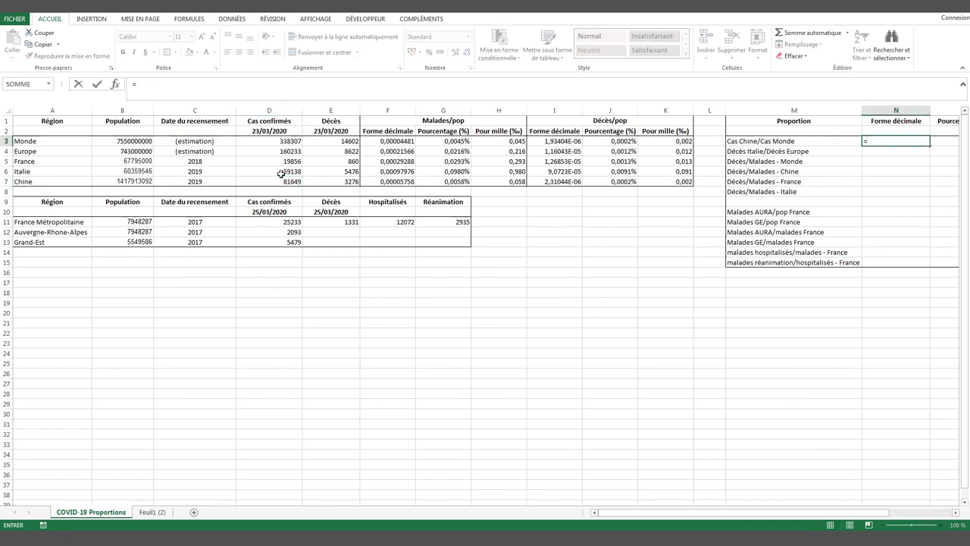
click(280, 181)
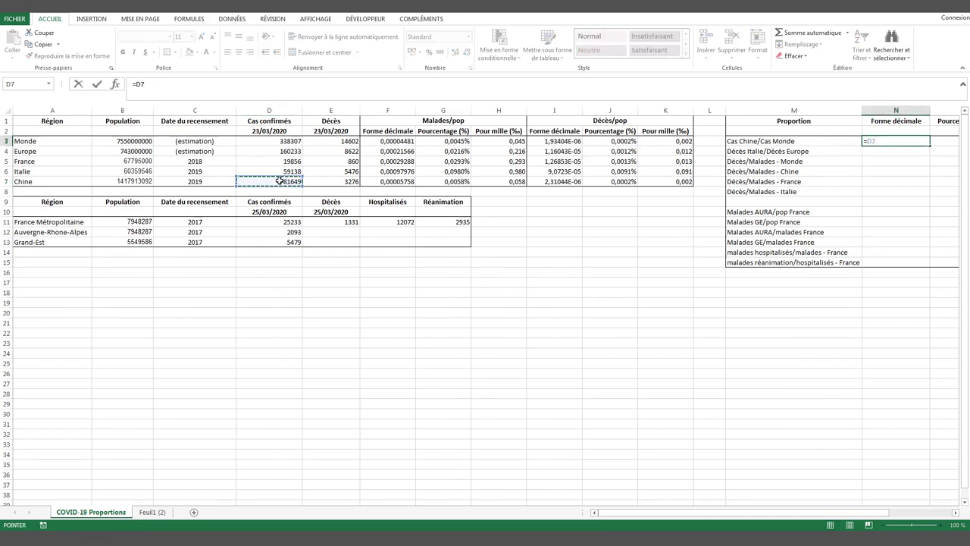
click(278, 143)
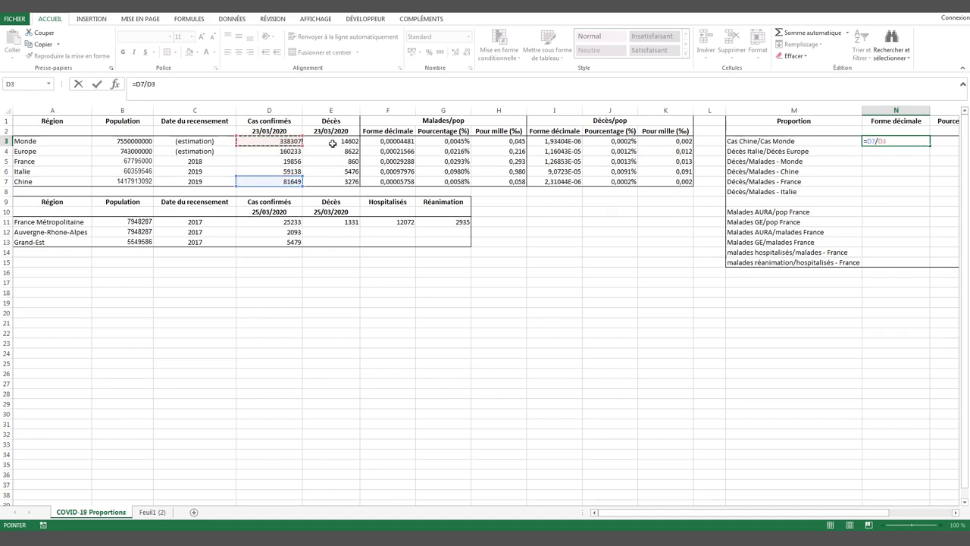
key(Return)
click(891, 142)
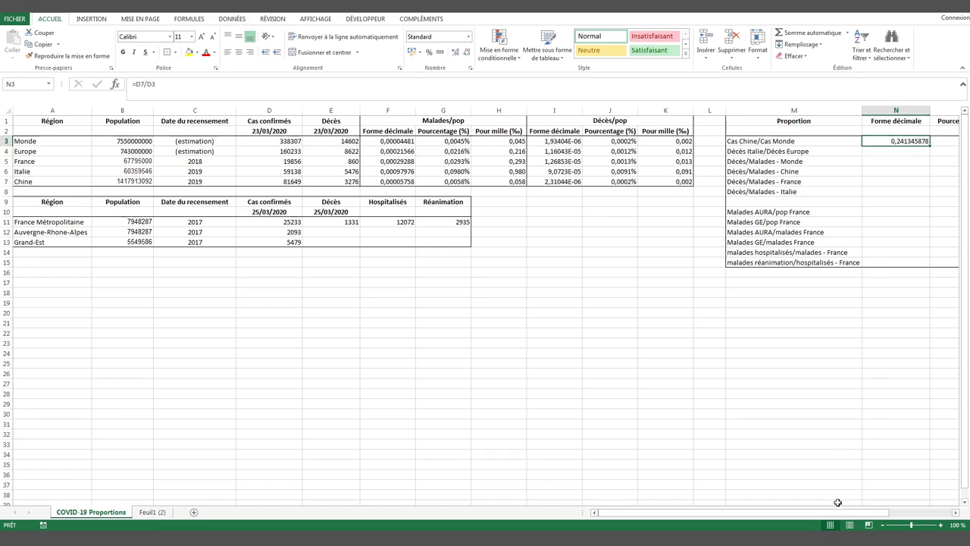
drag(843, 513, 902, 513)
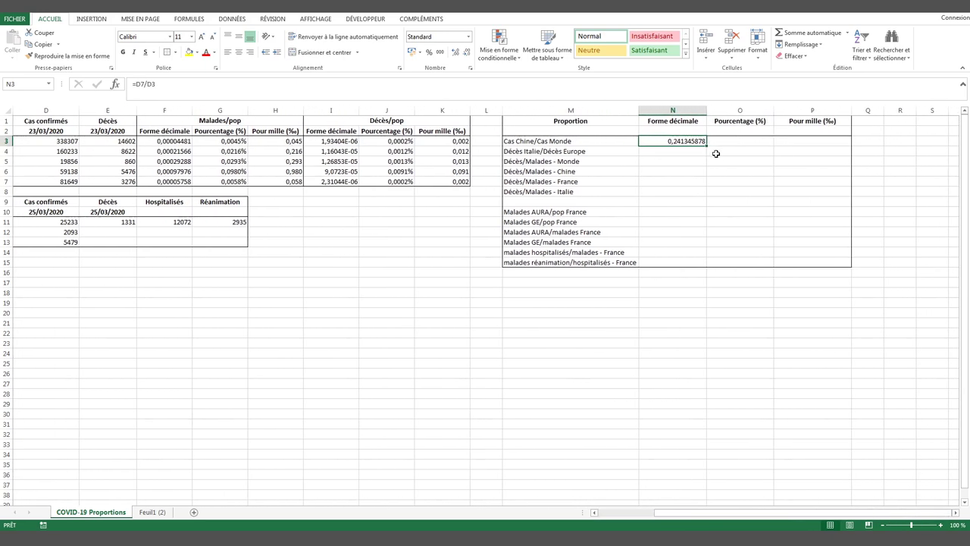
- Copy the percentage and per-mille formulas from G3:H3 into O3:P3
click(719, 141)
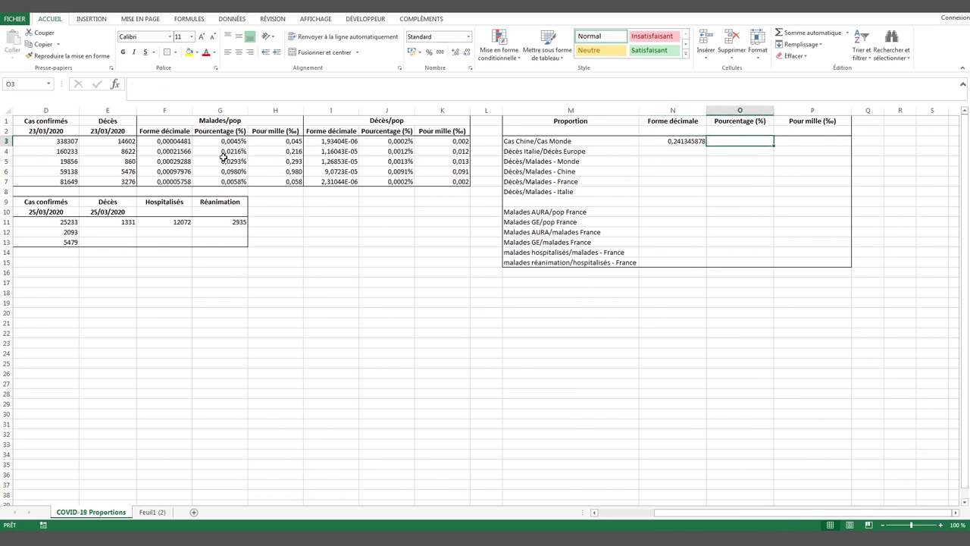
drag(219, 141, 292, 142)
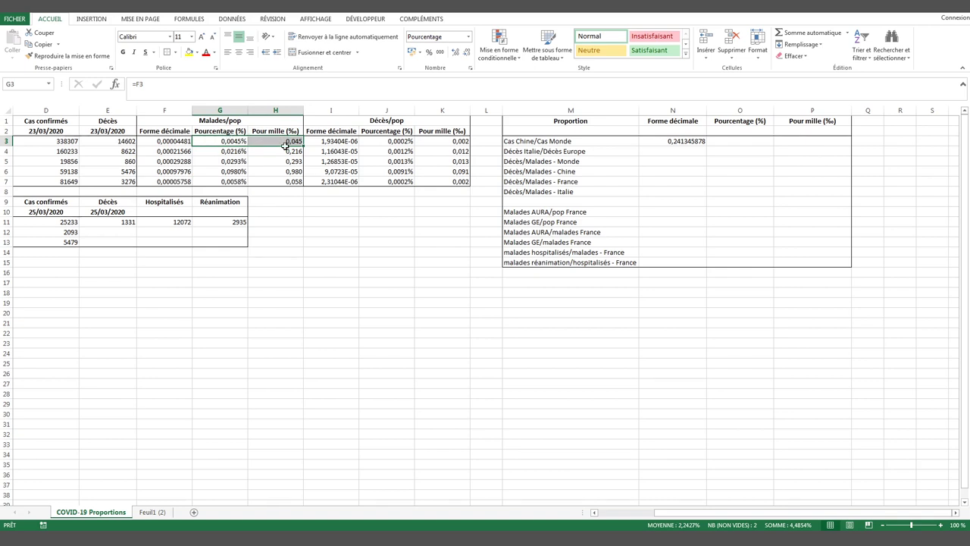
key(ctrl+q)
right_click(263, 143)
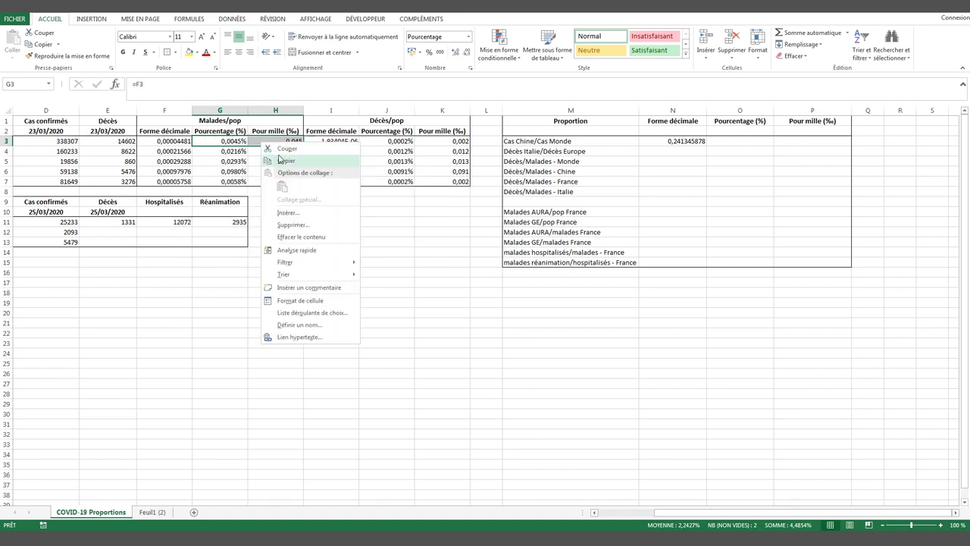
click(282, 158)
click(730, 145)
right_click(732, 141)
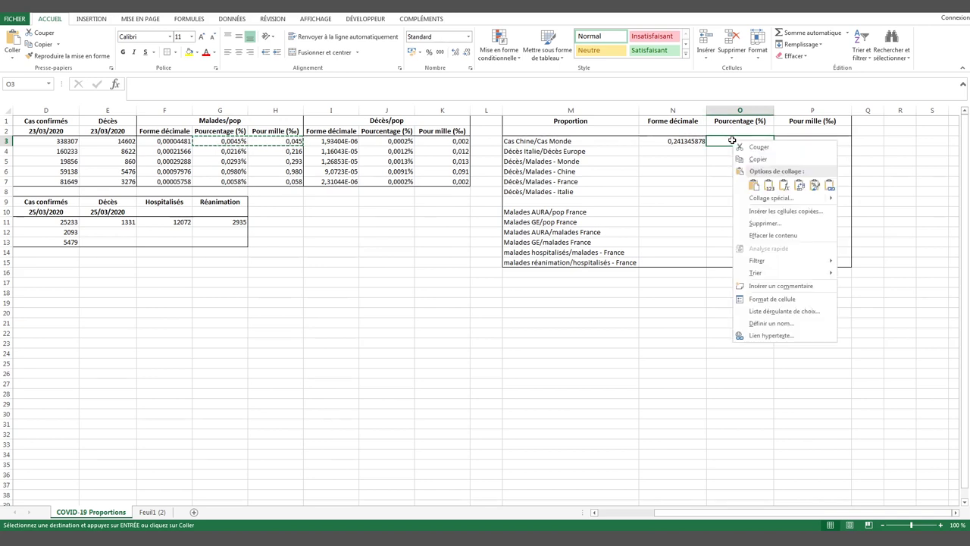
click(755, 186)
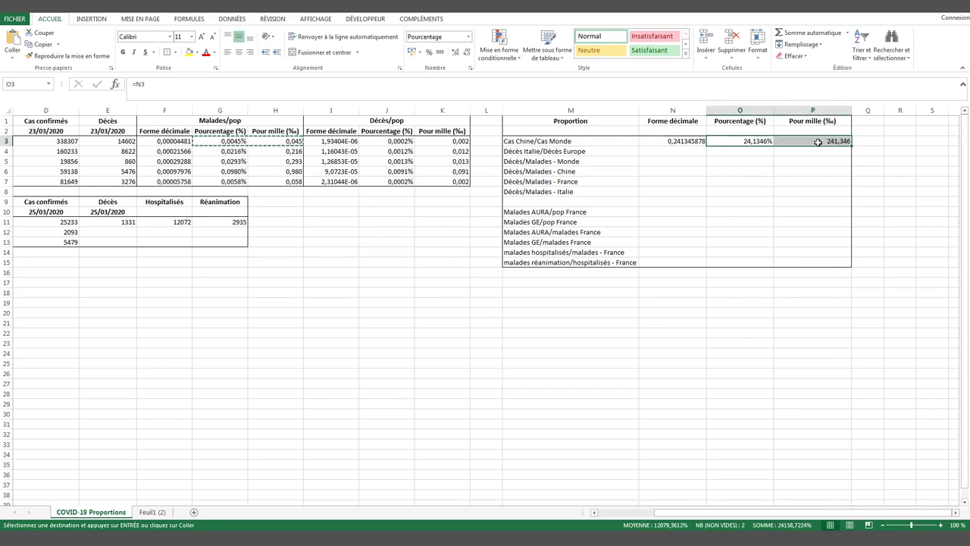
- Verify O3 shows 24,1346% (=N3) and P3 shows 241,346 (=N3*1000)
click(752, 142)
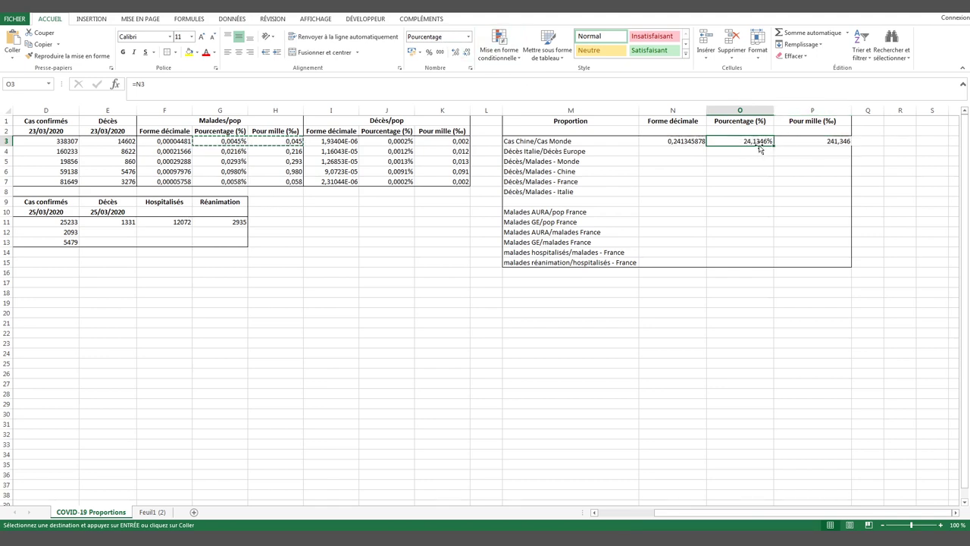
click(825, 141)
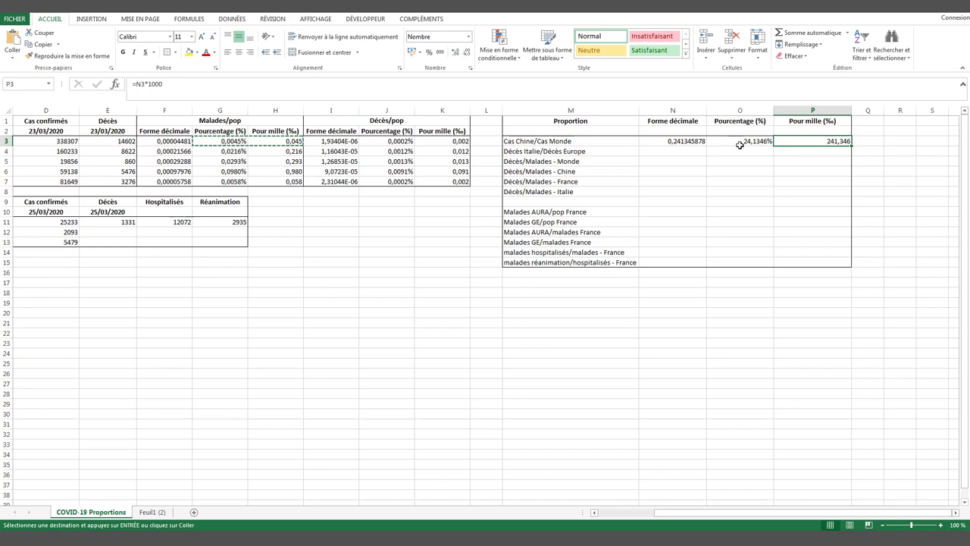
click(739, 141)
click(803, 141)
click(735, 142)
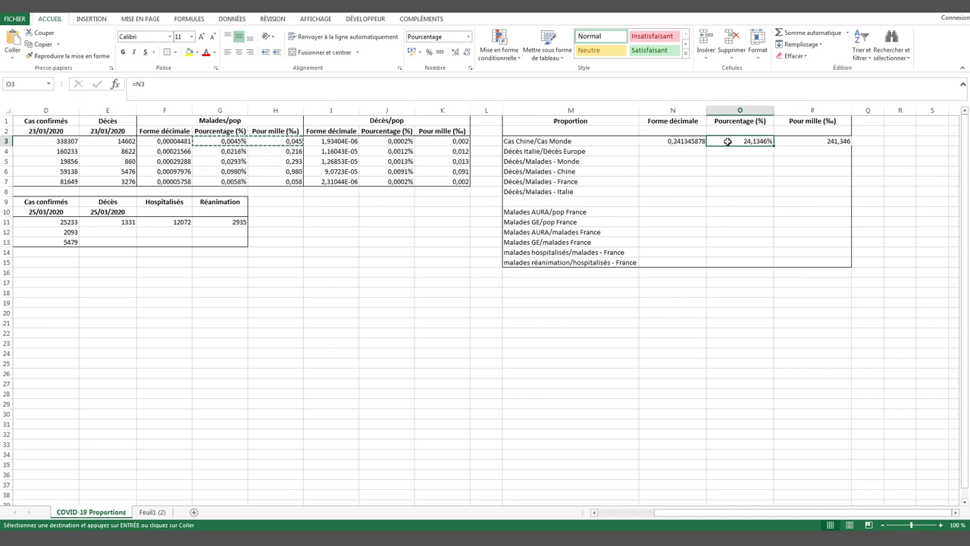
- Cancel the pending copy of O3:P3 with Esc from cell N4 and scroll back toward column A
click(696, 142)
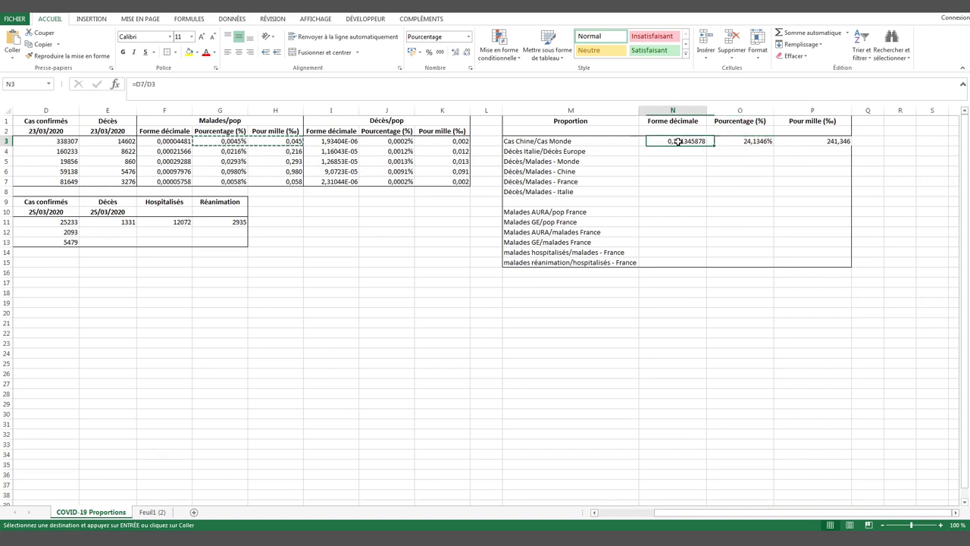
click(649, 153)
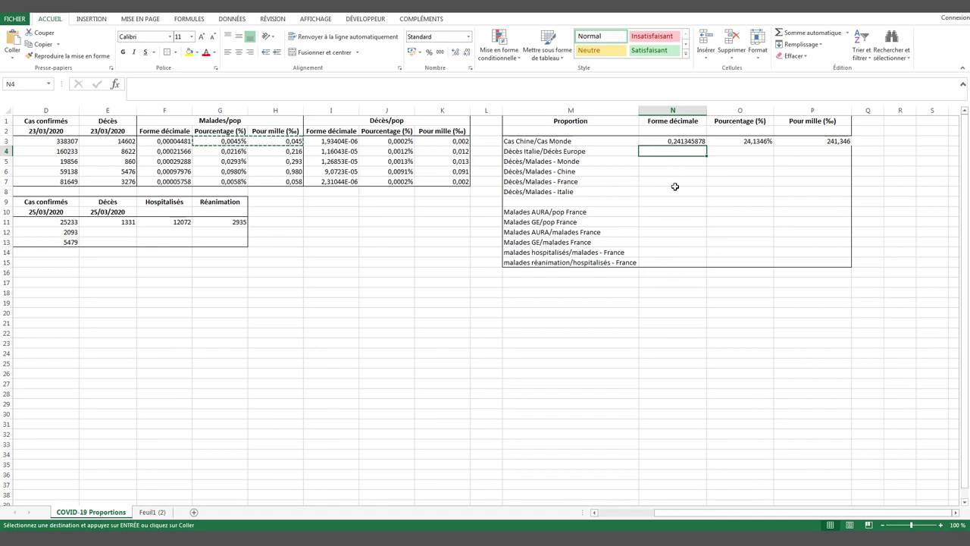
drag(743, 141, 850, 142)
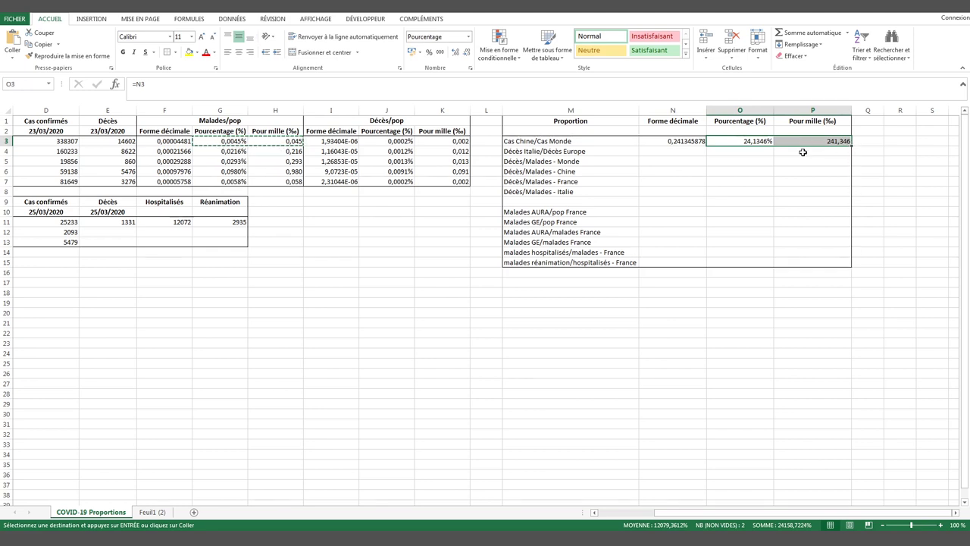
click(691, 151)
key(Escape)
drag(799, 514, 750, 525)
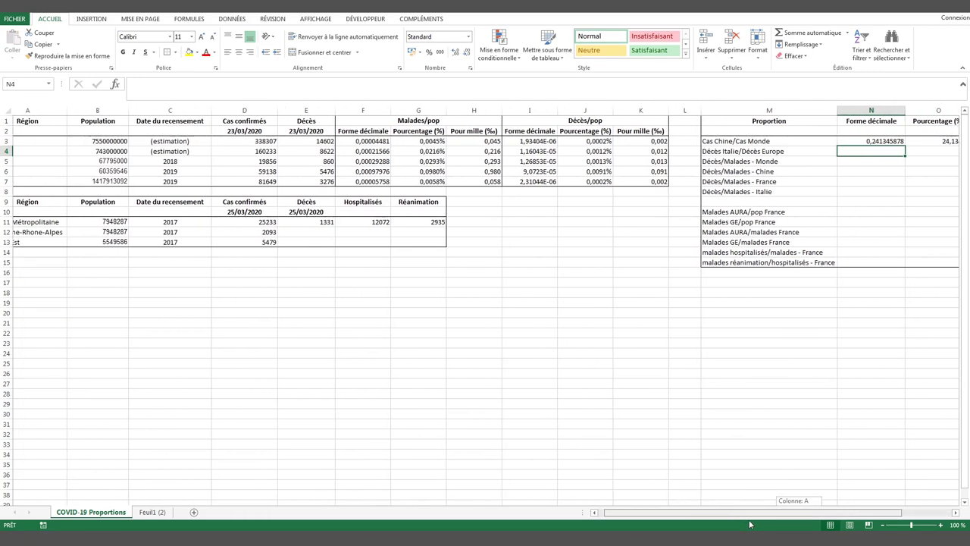
drag(751, 525, 742, 525)
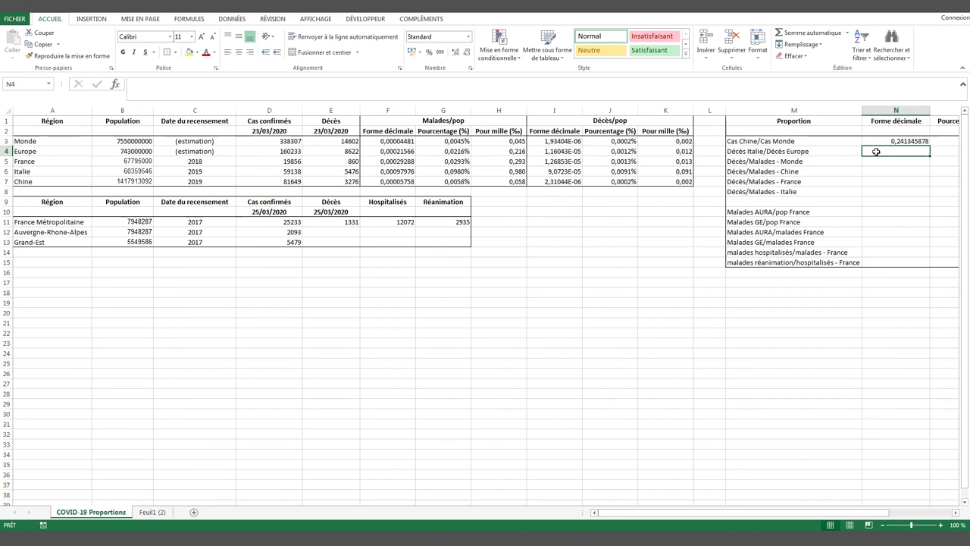
- Enter =E6/E4 in N4 for Décès Italie/Décès Europe, giving 0,635119462
text(=)
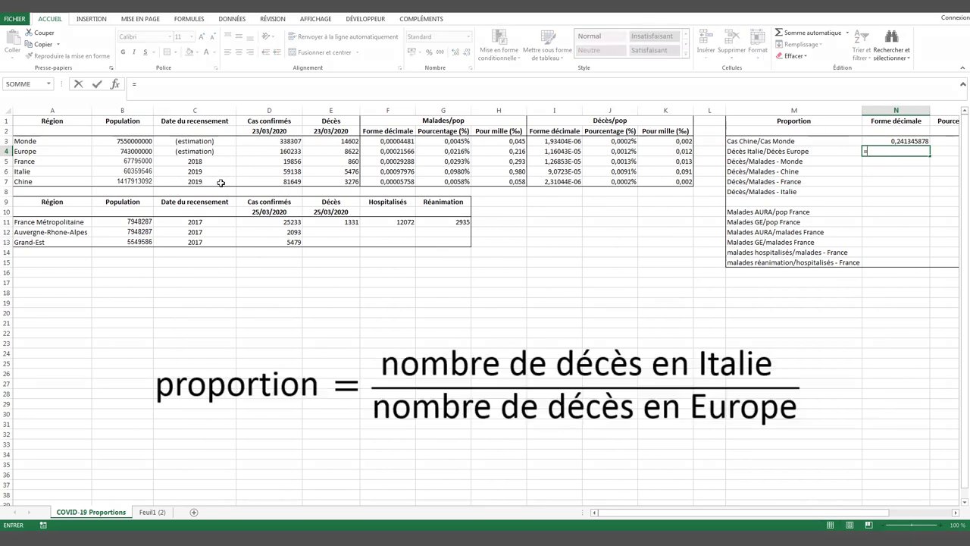
click(340, 171)
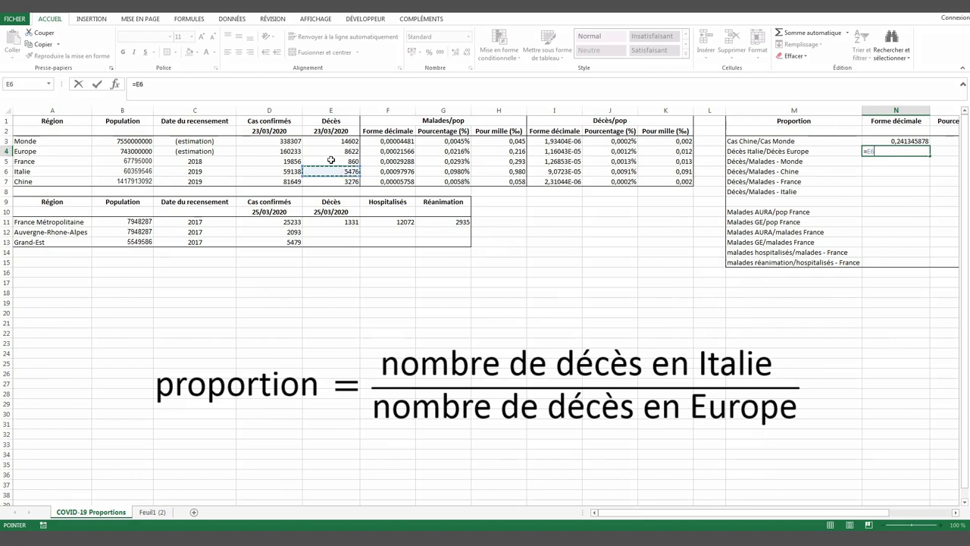
text(/)
click(331, 151)
key(Return)
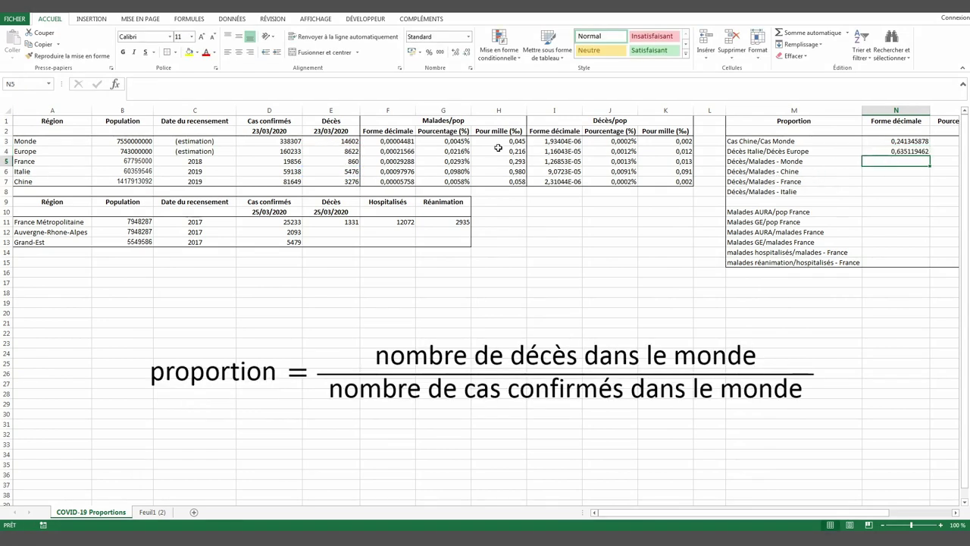
- Enter the Décès/Malades ratios for Monde (=E3/D3) and Chine (=E7/D7)
text(=)
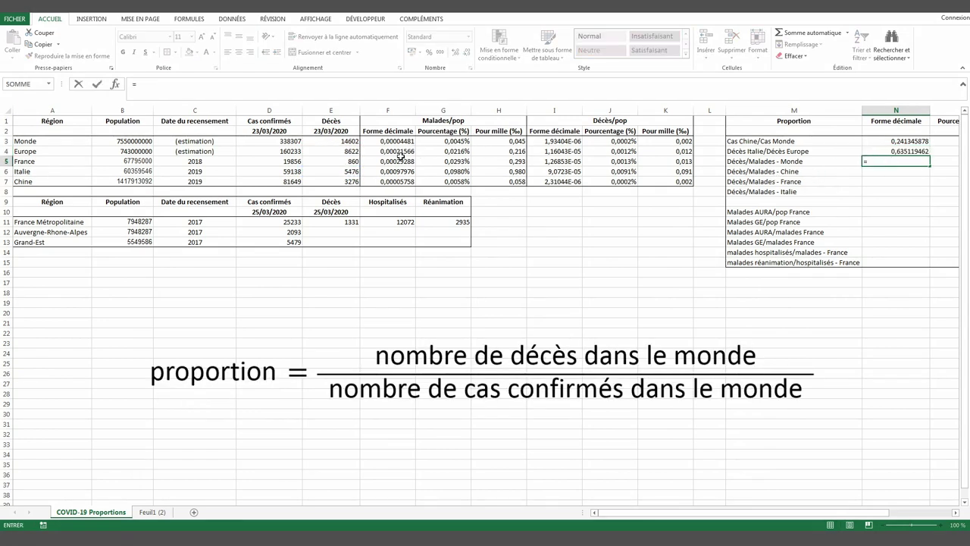
click(333, 141)
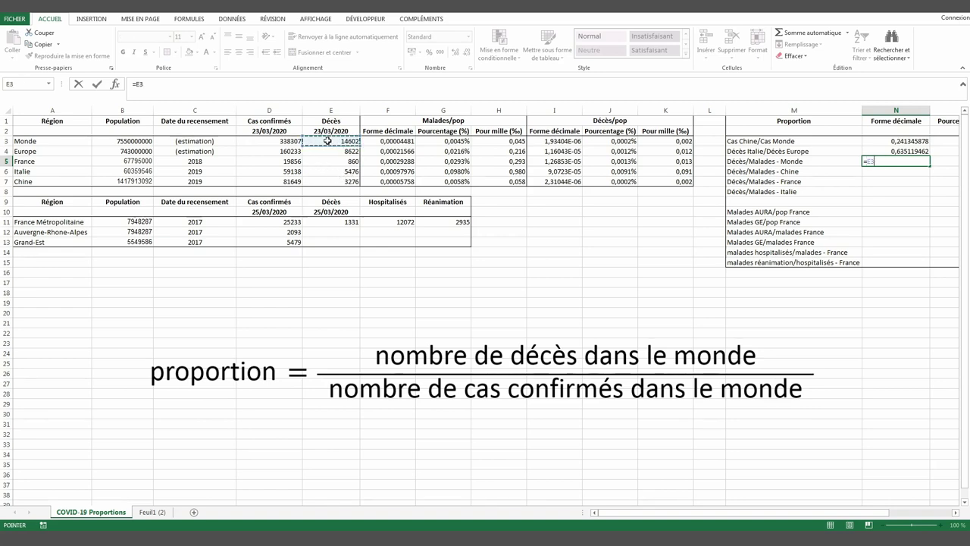
text(/)
click(284, 141)
key(Return)
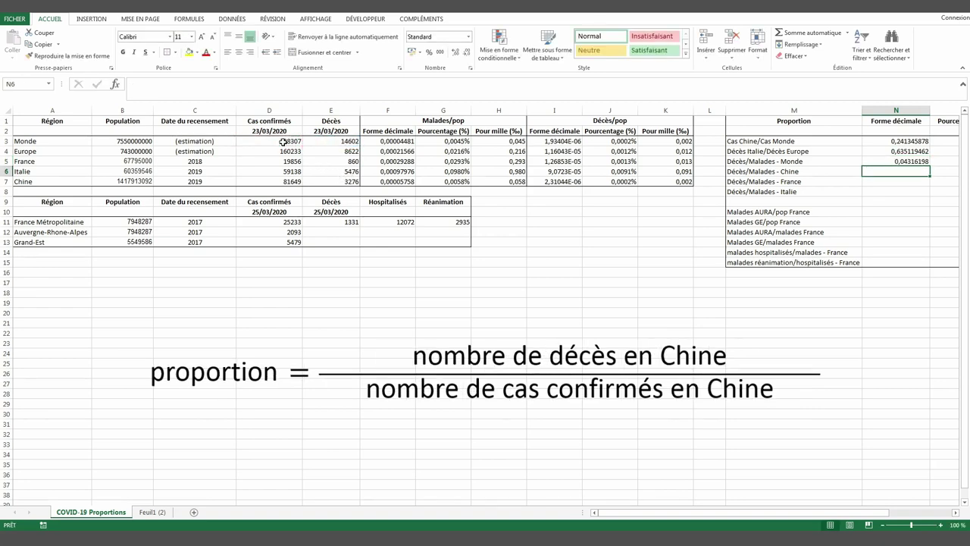
text(=)
click(341, 182)
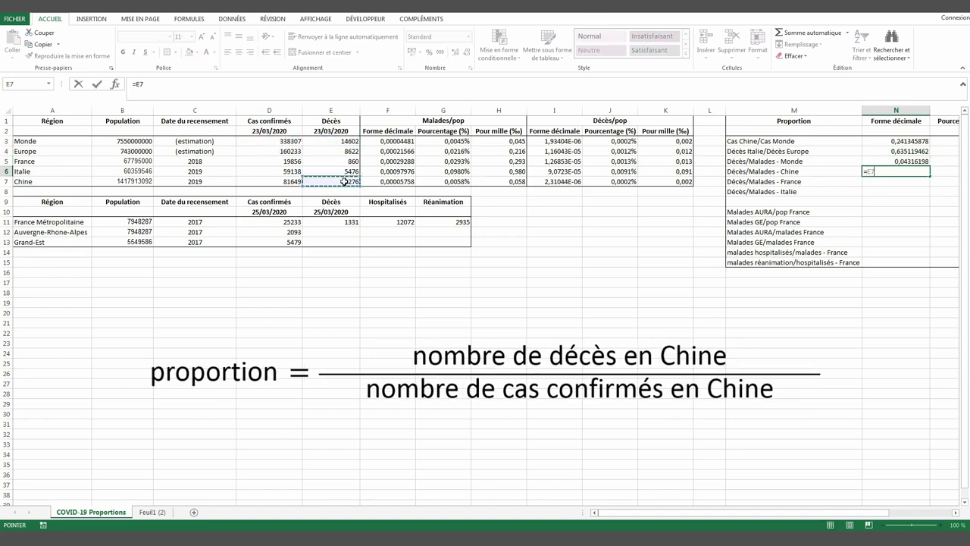
text(/)
click(288, 182)
key(Return)
- Enter the Décès/Malades ratios for France (=E5/D5) and Italie (=E6/D6)
text(=)
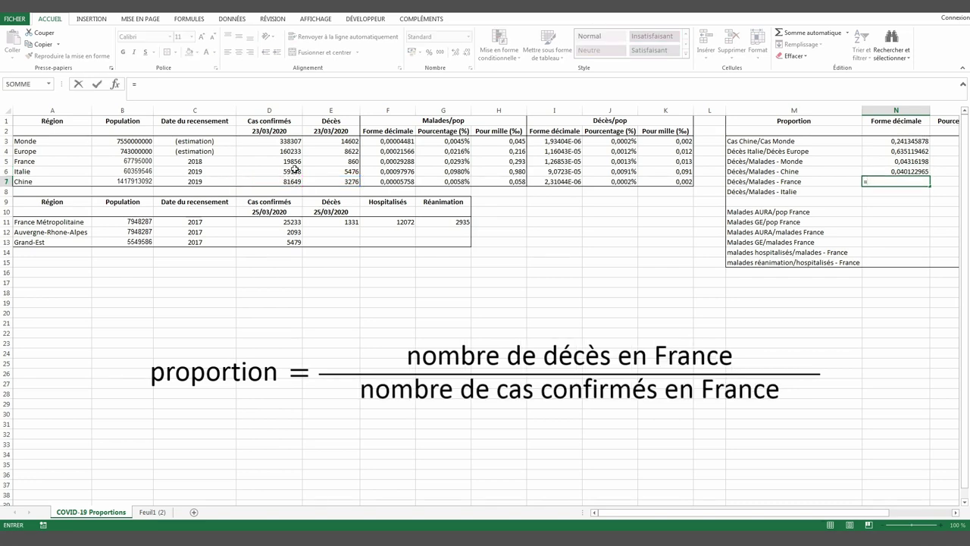
click(336, 162)
text(/)
click(292, 161)
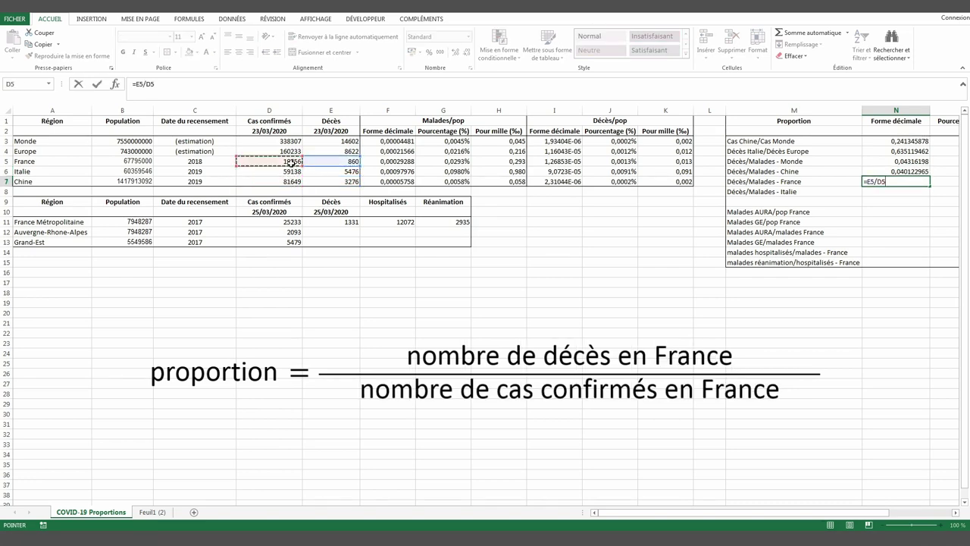
key(Return)
text(=)
click(333, 171)
text(/)
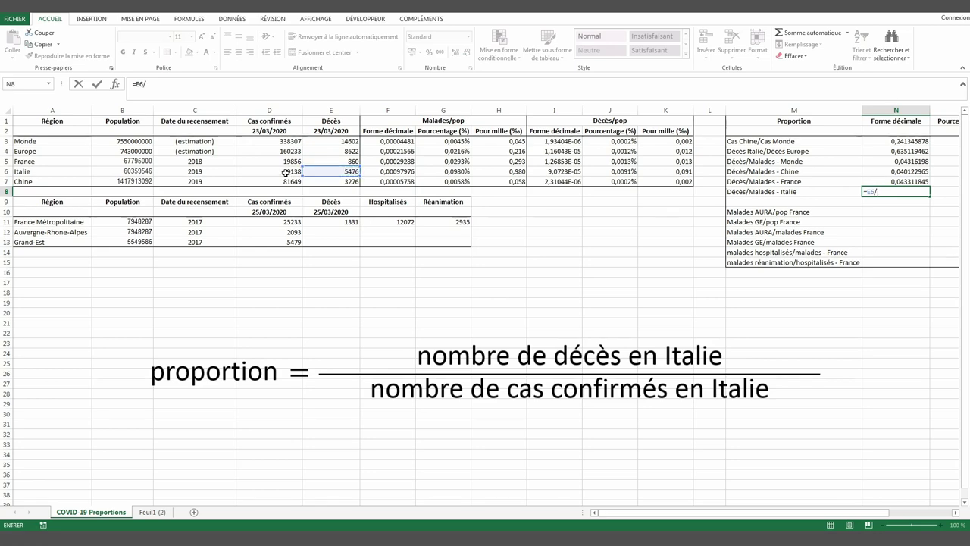
click(285, 171)
key(Return)
click(879, 212)
- Enter AURA and Grand-Est cases over France's population: =D12/B11 and =D13/B11
text(=)
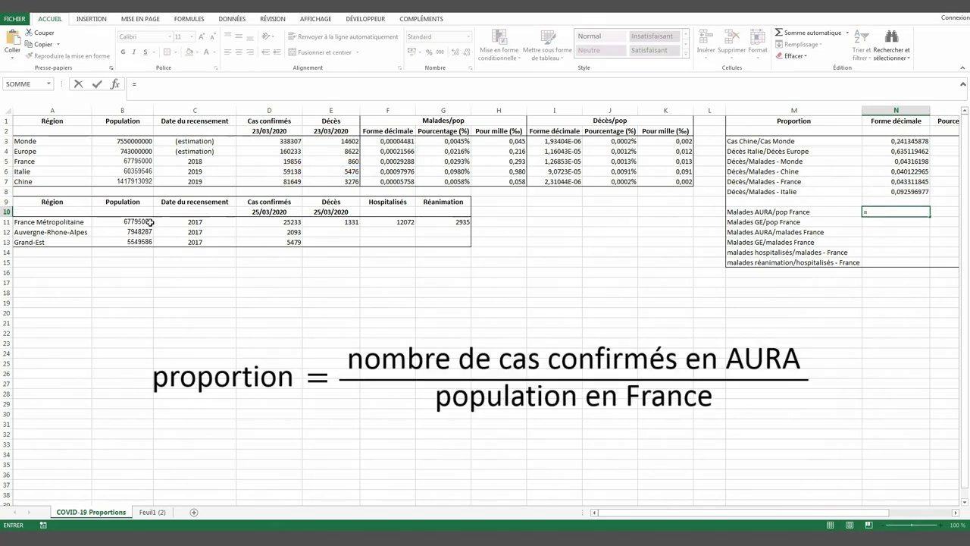
click(283, 232)
text(/)
click(134, 222)
key(Return)
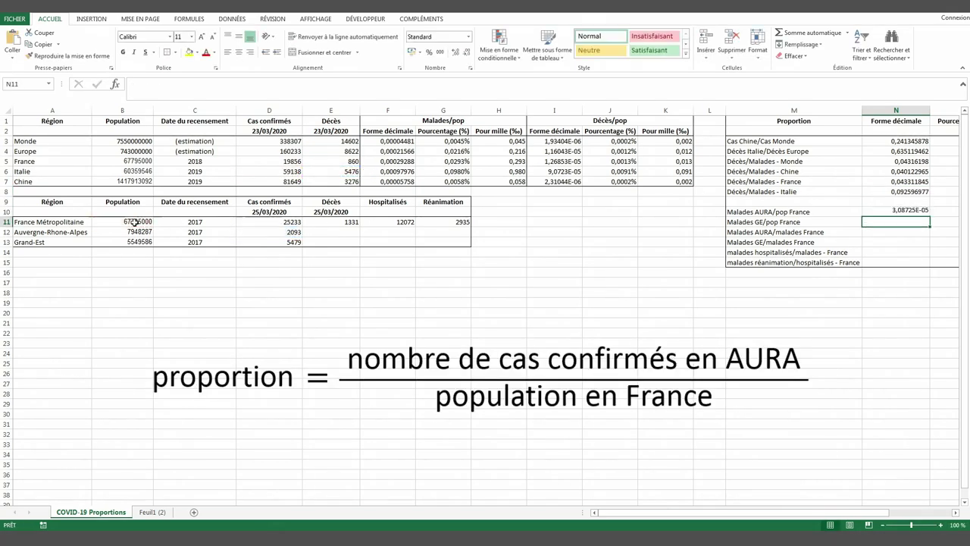
text(=)
click(265, 242)
text(/)
click(137, 222)
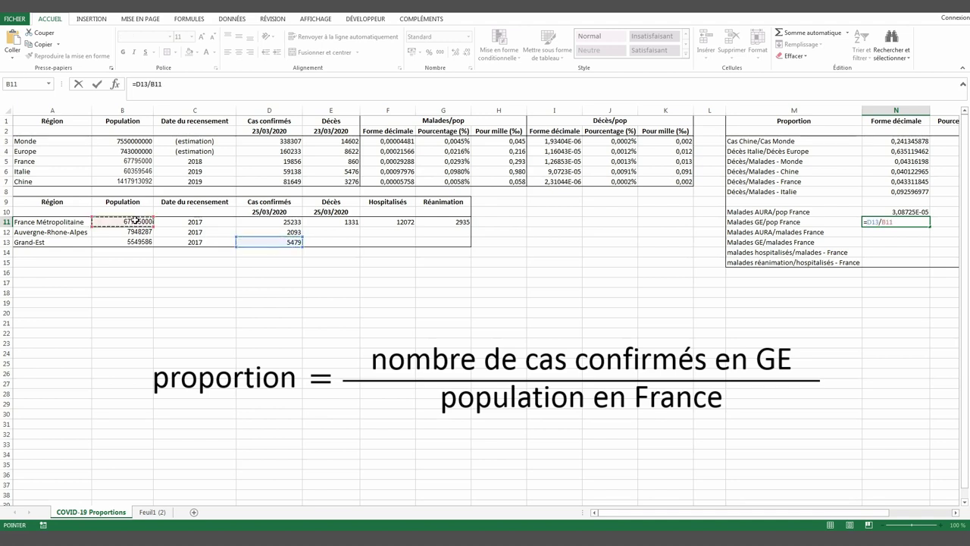
key(Return)
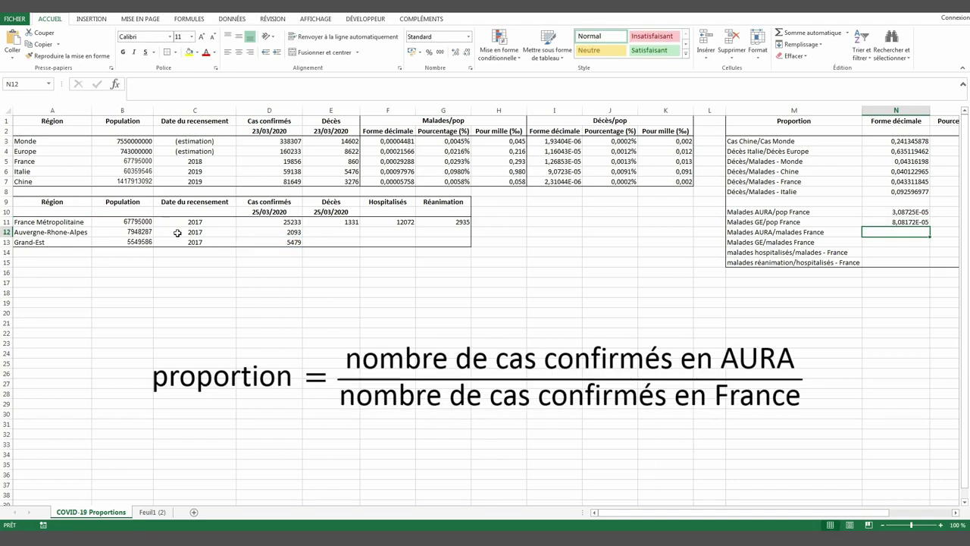
- Enter AURA and Grand-Est shares of France's cases: =D12/D11 and =D13/D11
text(=)
click(274, 233)
text(/)
click(271, 221)
key(Return)
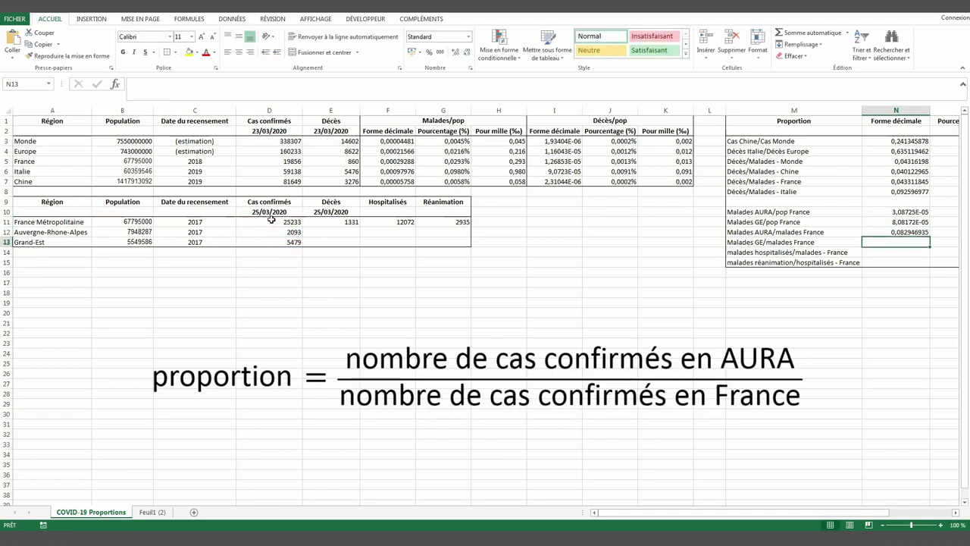
text(=)
click(271, 243)
text(/)
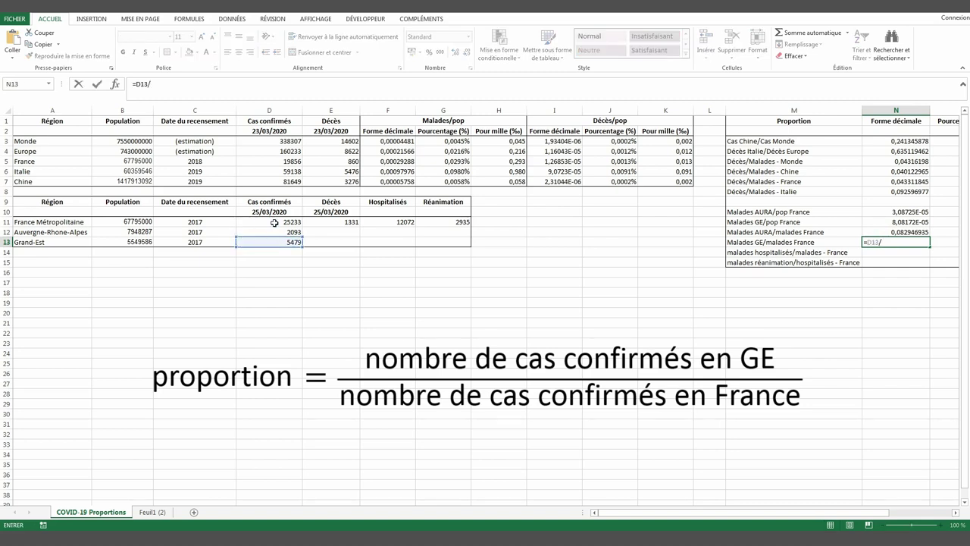
click(274, 223)
key(Return)
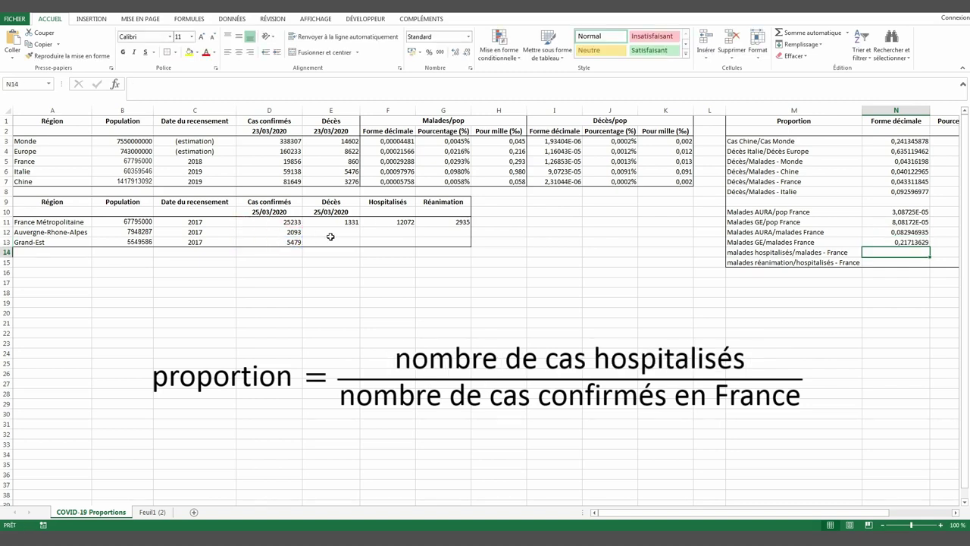
- Enter hospitalised/cases =F11/D11 and réanimation/hospitalisés =G11/F11, giving 0,243124586
text(=)
click(394, 221)
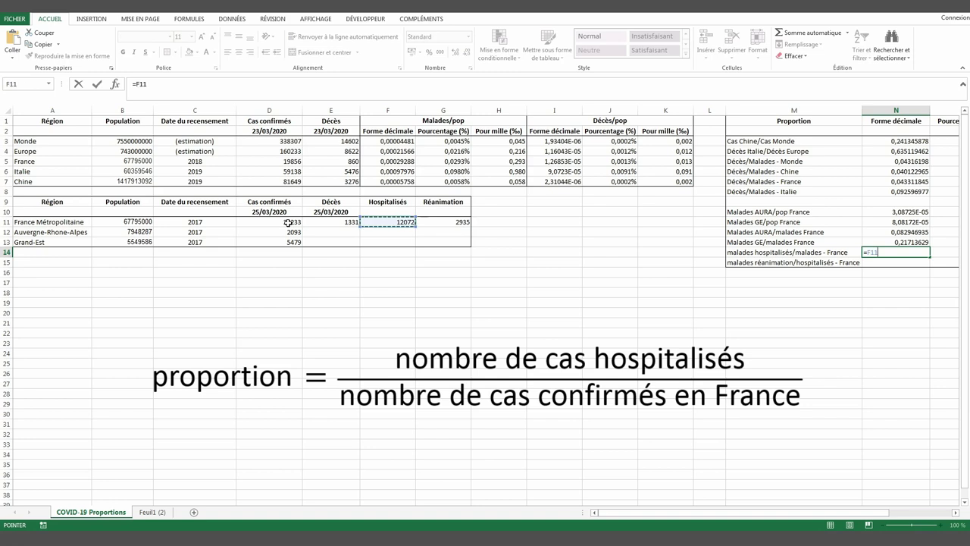
text(/)
click(288, 222)
key(Return)
text(=)
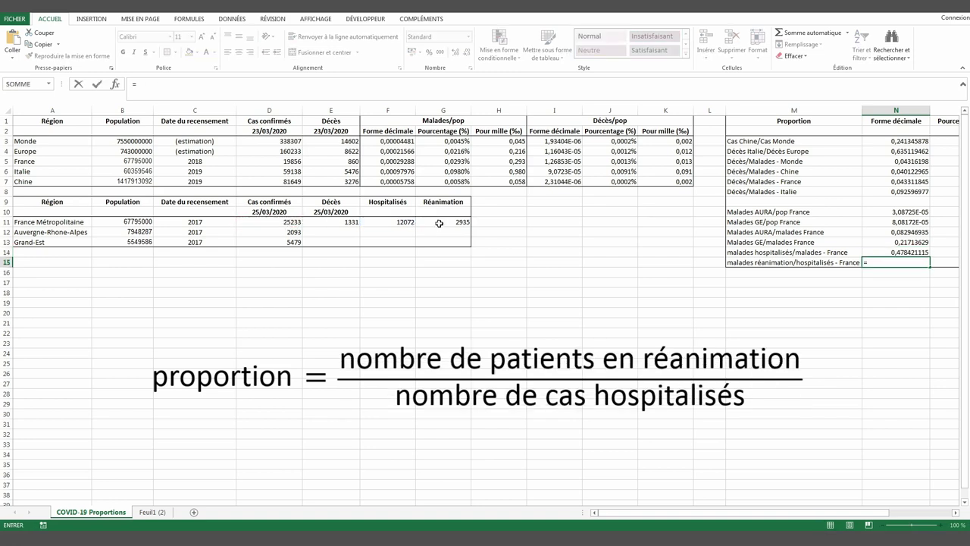
click(439, 222)
text(/)
click(388, 221)
key(Return)
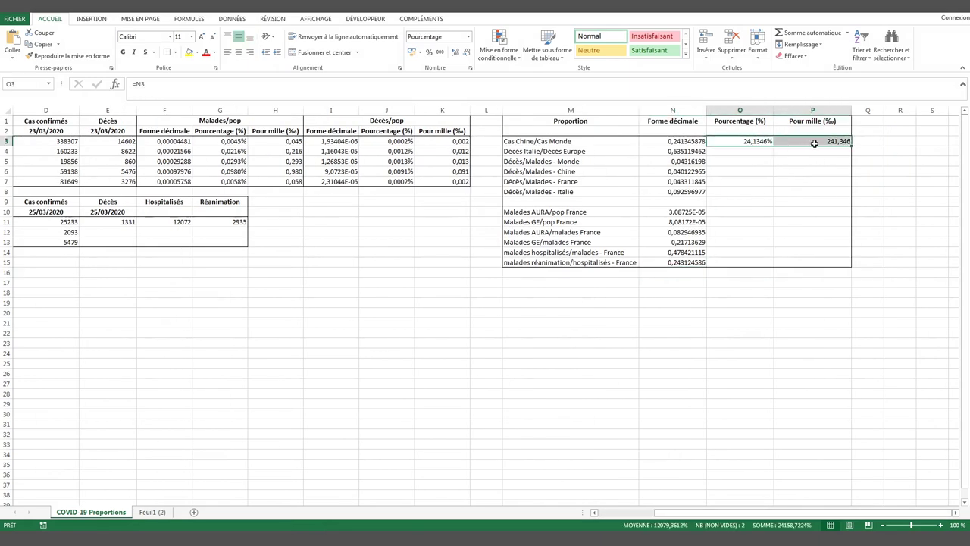
- Fill the percentage and per-mille formulas down to row 15 and clear the separator row O9:P9
drag(851, 145, 841, 266)
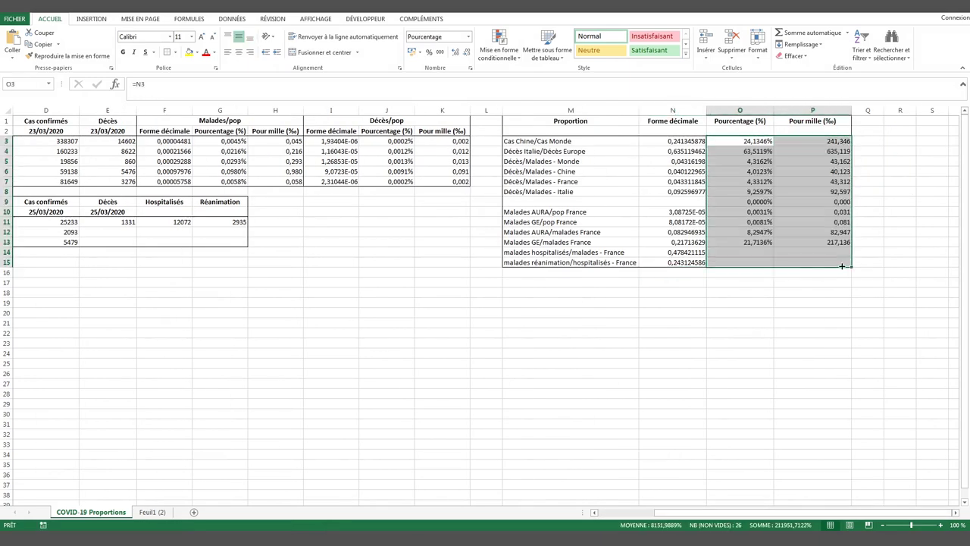
click(888, 219)
drag(845, 203, 738, 202)
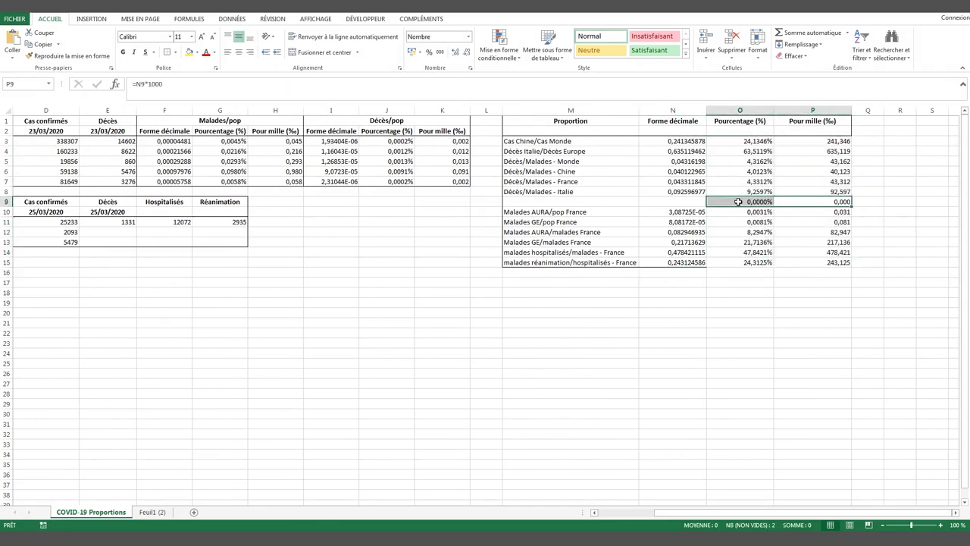
- Add an outside border around the proportions table M3:P15
drag(530, 141, 834, 262)
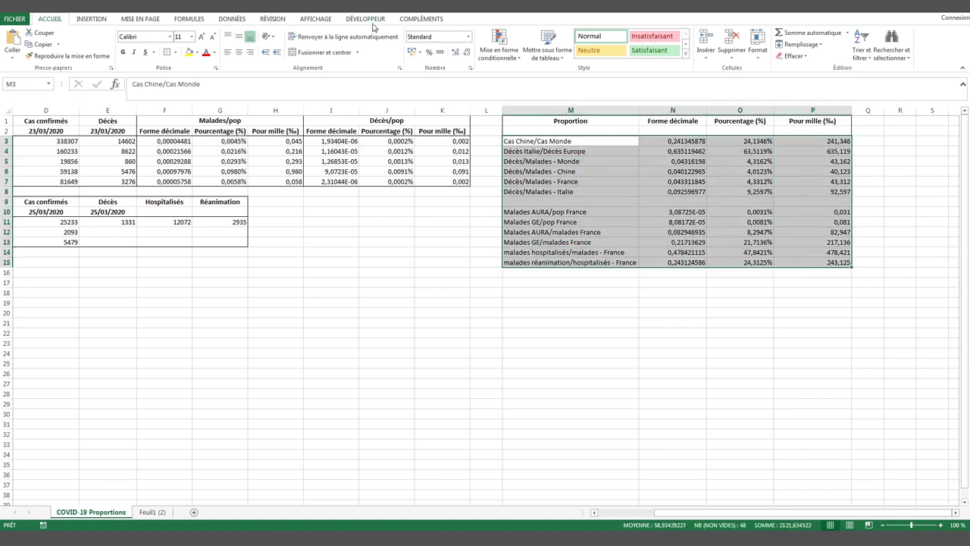
click(168, 53)
click(819, 291)
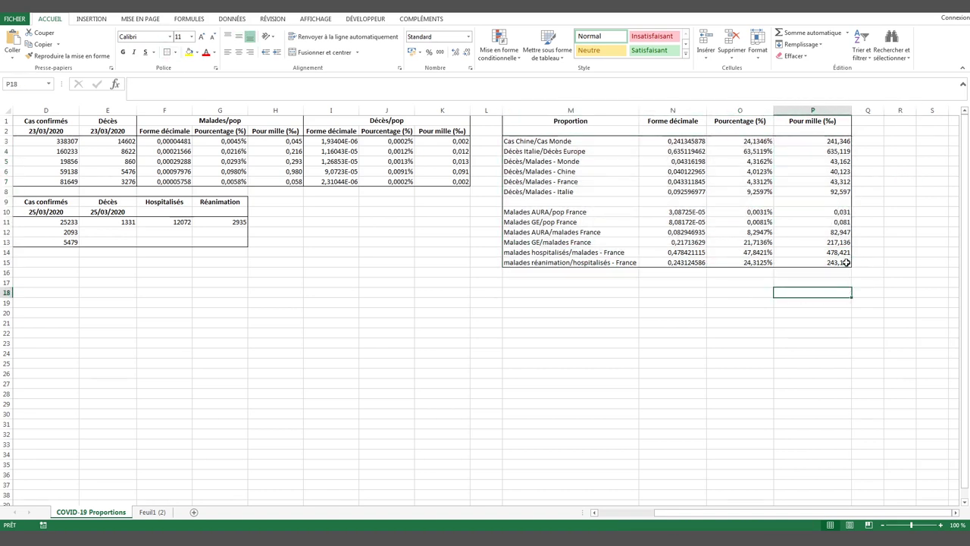